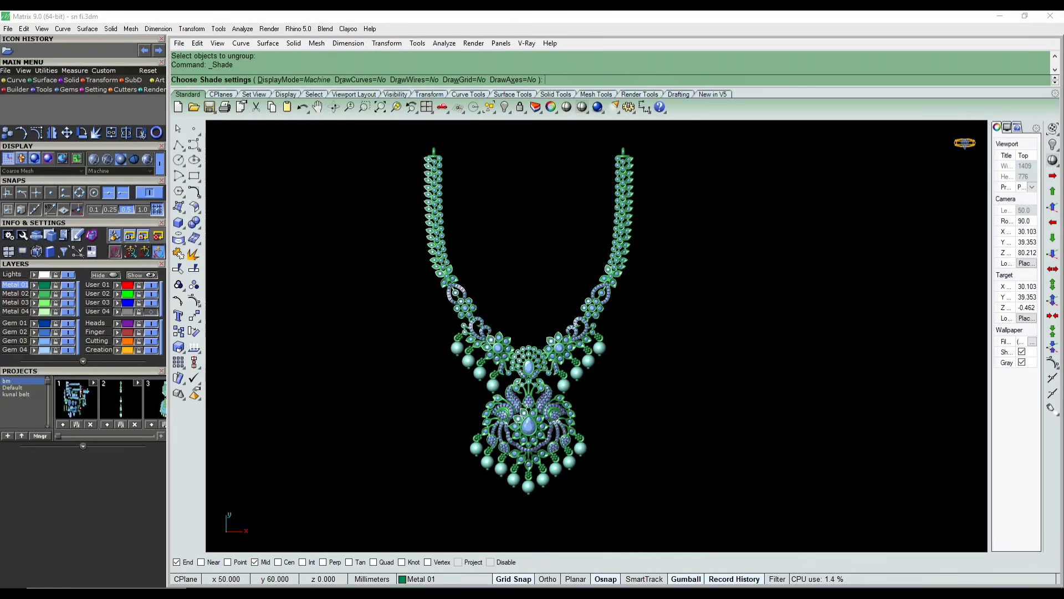
# Examine the shaded necklace in the Perspective view, including a close-up of the pendant and the centre motif
pyautogui.moveTo(626, 324); pyautogui.dragTo(629, 341, button='right')
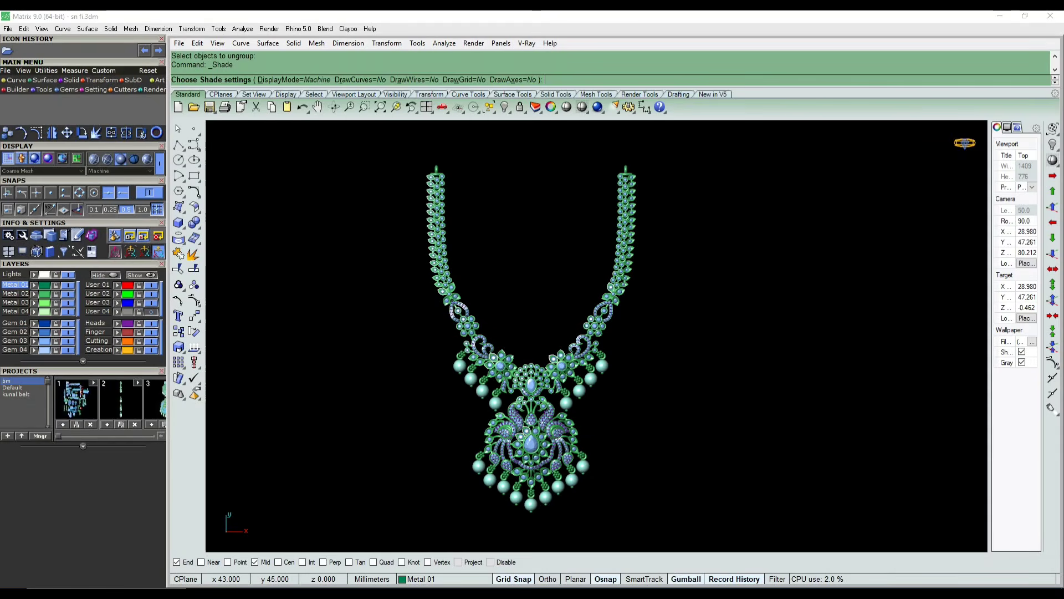
pyautogui.hotkey('ctrl', 'F4')
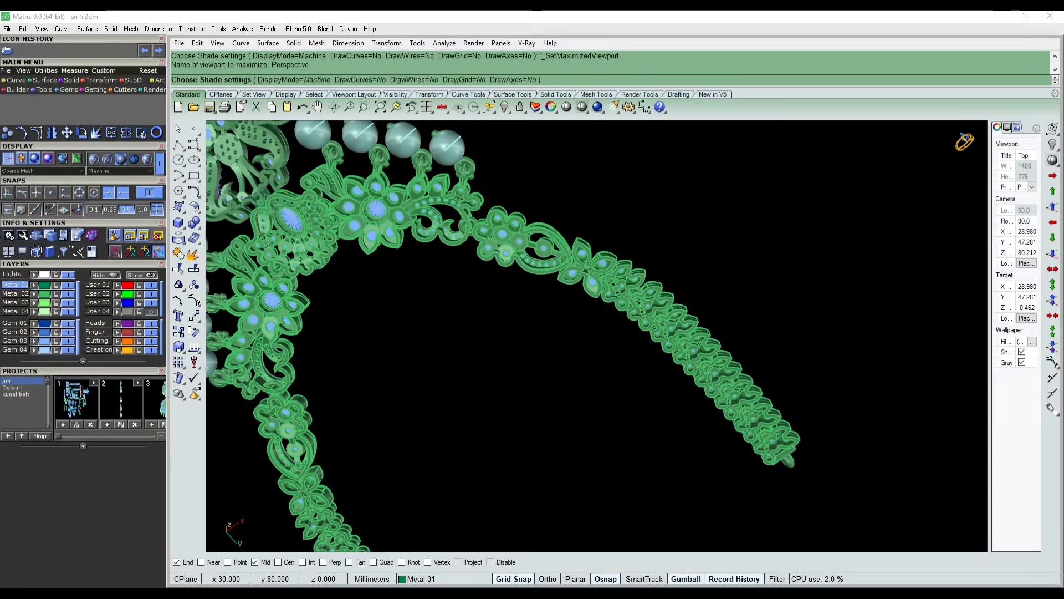
pyautogui.moveTo(596, 261); pyautogui.dragTo(596, 361, button='right')
pyautogui.scroll(-3, 597, 336)
pyautogui.moveTo(596, 311); pyautogui.dragTo(604, 244, button='right')
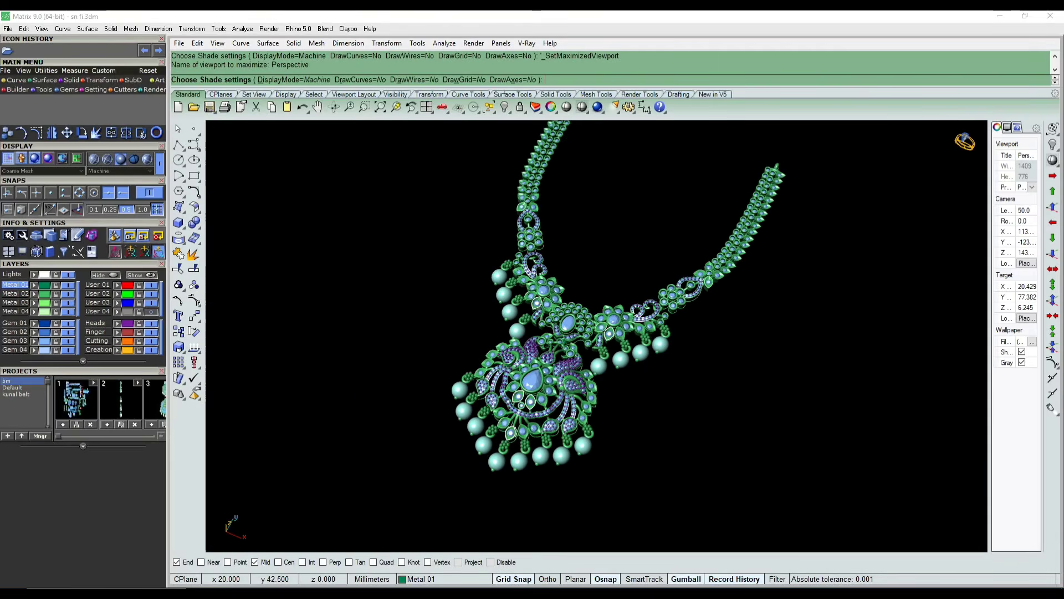
pyautogui.hotkey('ctrl', 'w')
pyautogui.moveTo(287, 241); pyautogui.dragTo(661, 503)
pyautogui.scroll(-4, 555, 508)
pyautogui.hotkey('ctrl', 'w')
pyautogui.moveTo(424, 291); pyautogui.dragTo(736, 464)
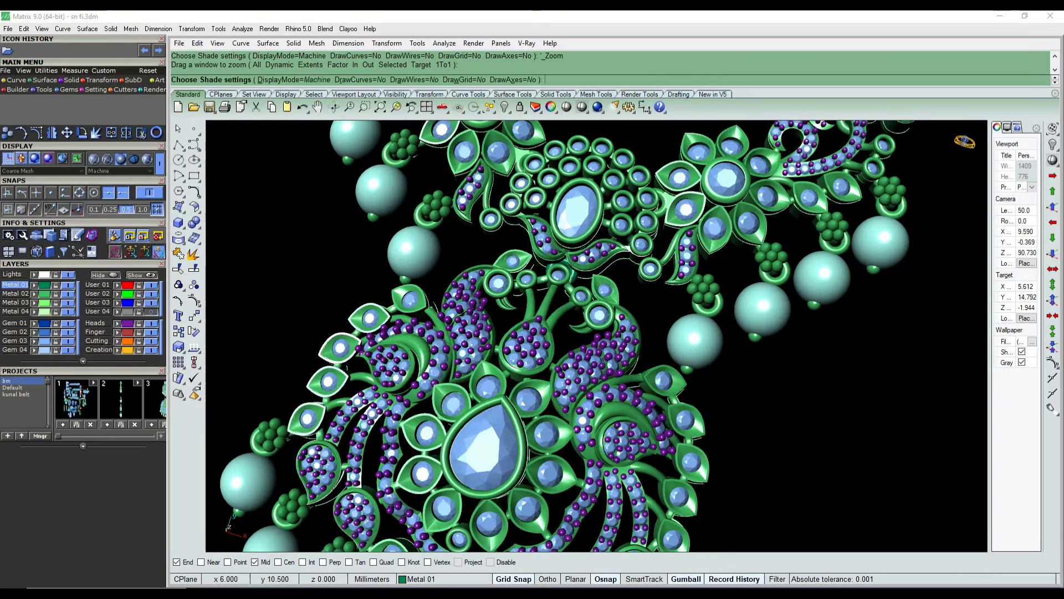
pyautogui.moveTo(597, 388); pyautogui.dragTo(471, 244, button='right')
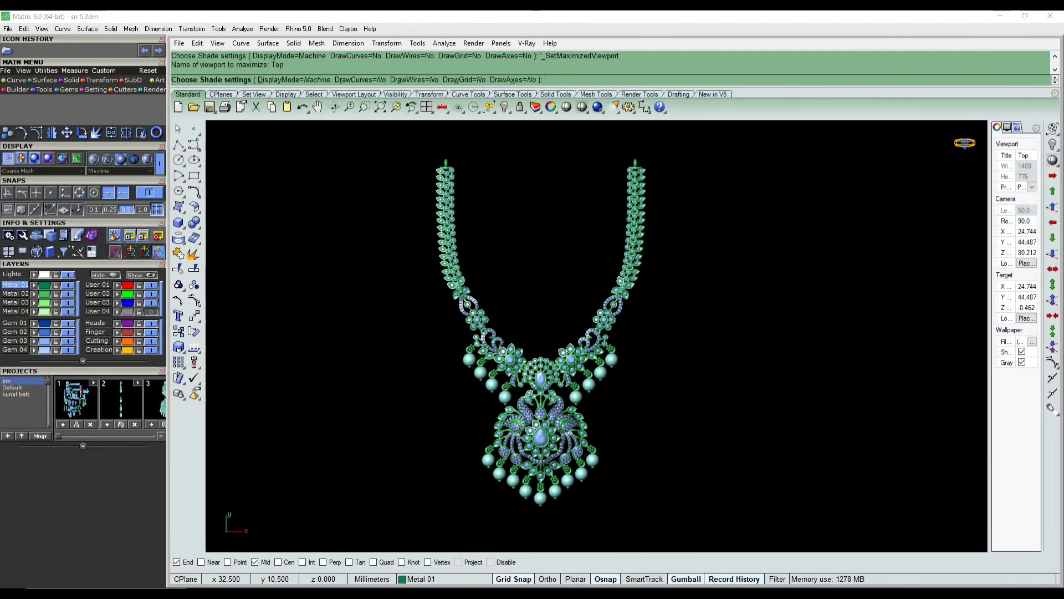
# Check the complete shaded necklace in the Top view and end the shaded preview
pyautogui.moveTo(613, 412); pyautogui.dragTo(620, 415, button='right')
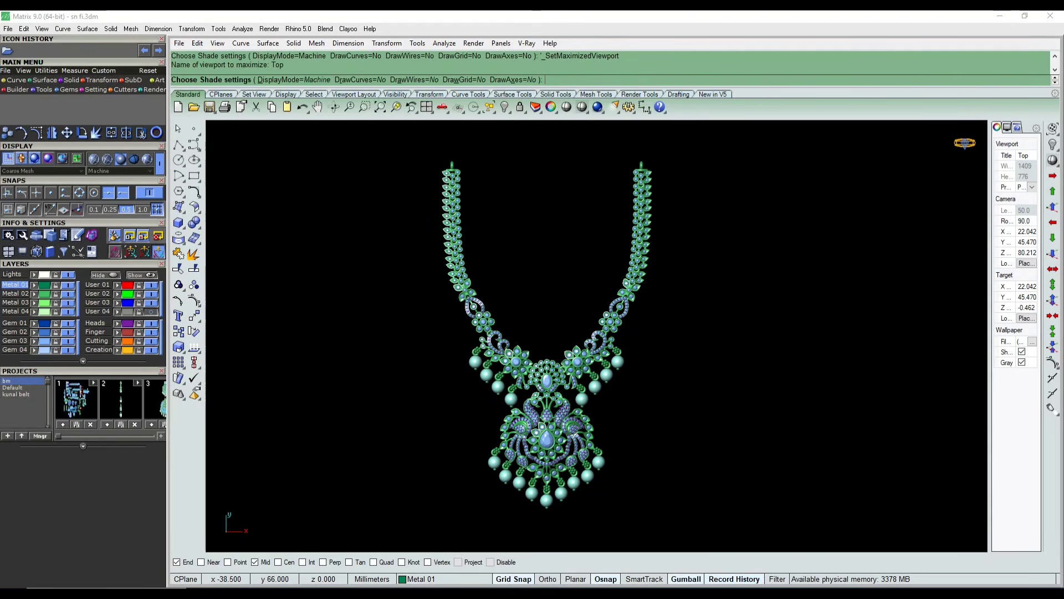
pyautogui.moveTo(623, 372)
pyautogui.mouseDown(button='right')
pyautogui.moveTo(612, 363)
pyautogui.moveTo(620, 372)
pyautogui.mouseUp(button='right')
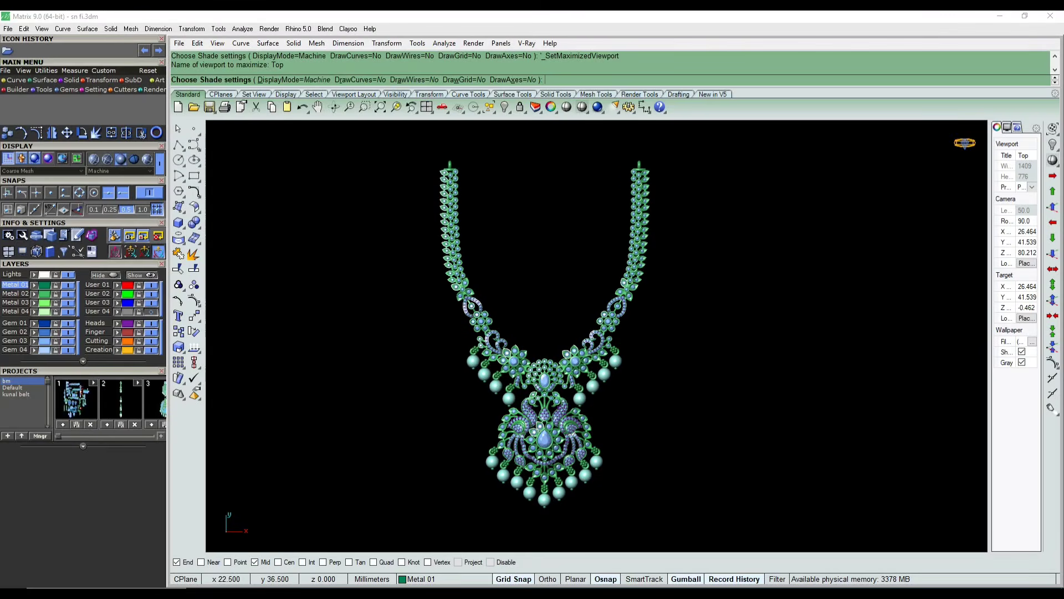
pyautogui.scroll(1, 544, 378)
pyautogui.scroll(-1, 544, 378)
pyautogui.press('Escape')
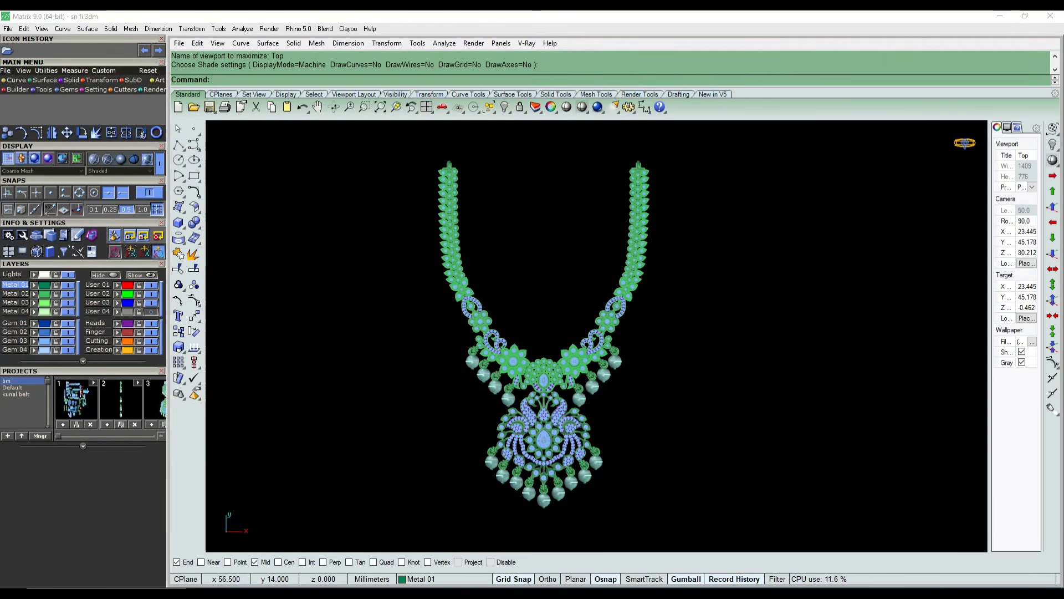
# Inspect the pendant, pearl drops and side profile of the necklace in the Perspective view
pyautogui.hotkey('ctrl', 'F4')
pyautogui.scroll(3, 597, 335)
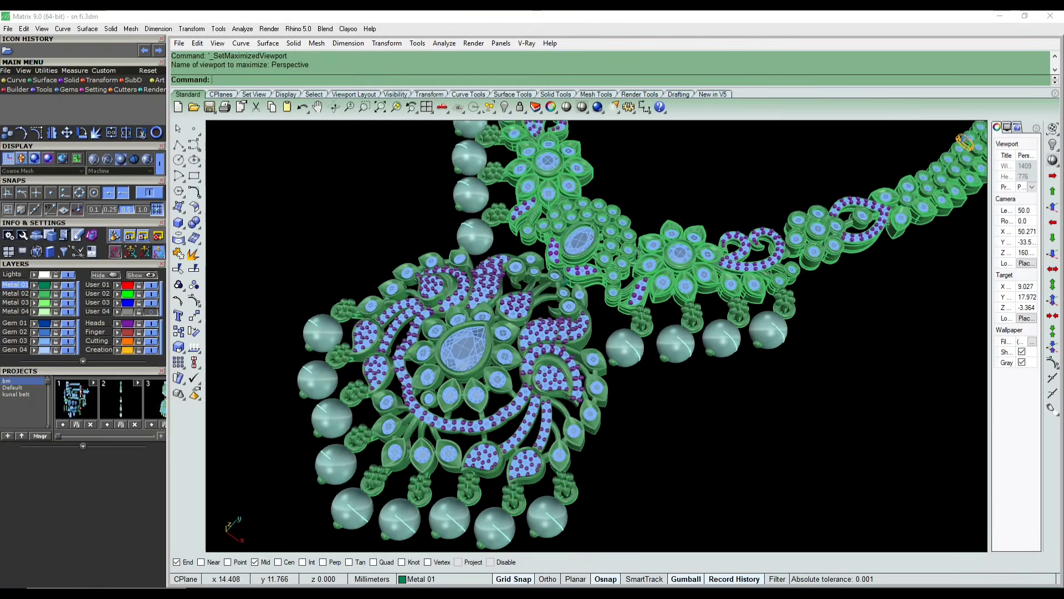
pyautogui.moveTo(604, 390); pyautogui.dragTo(523, 296, button='right')
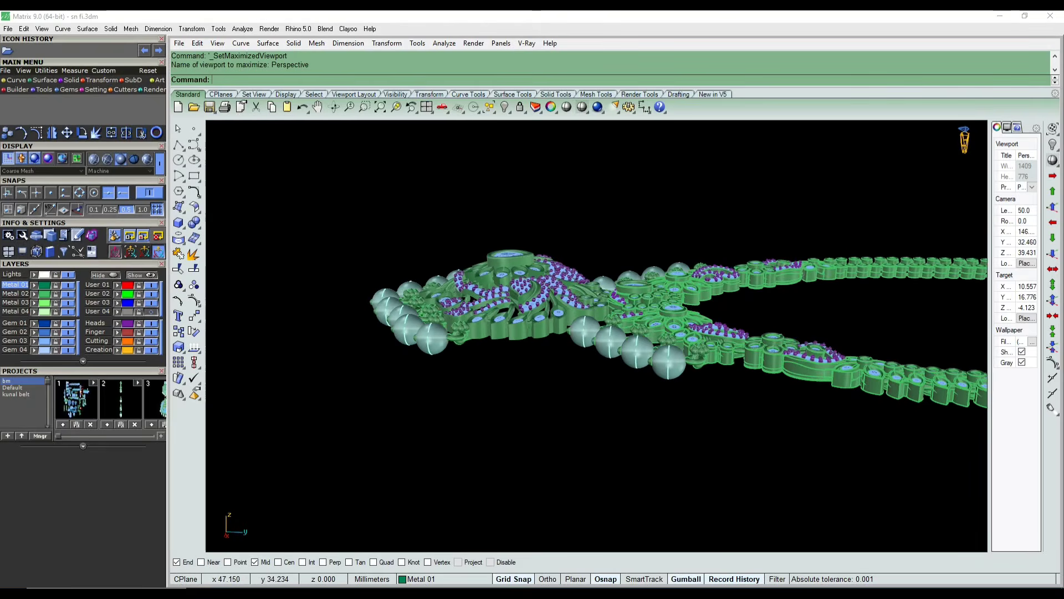
pyautogui.keyDown('shift'); pyautogui.moveTo(630, 370); pyautogui.dragTo(582, 277, button='right'); pyautogui.keyUp('shift')
pyautogui.scroll(-2, 520, 347)
pyautogui.scroll(4, 588, 305)
pyautogui.hotkey('ctrl', 'w')
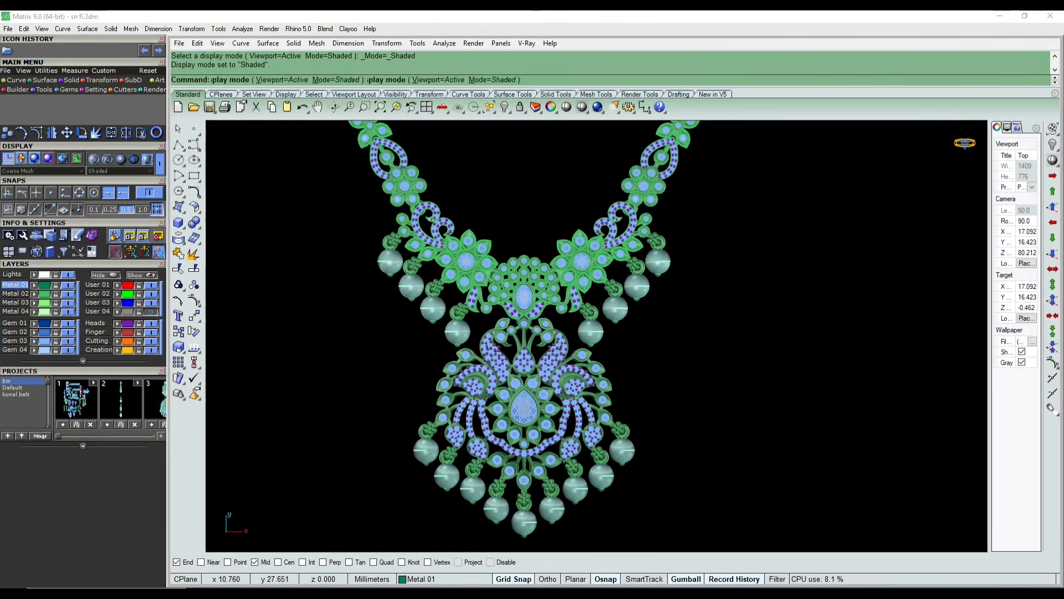
# Preview the whole necklace in the Top view with the Shade command and close the preview
pyautogui.moveTo(532, 275); pyautogui.dragTo(551, 353, button='right')
pyautogui.click(485, 313)
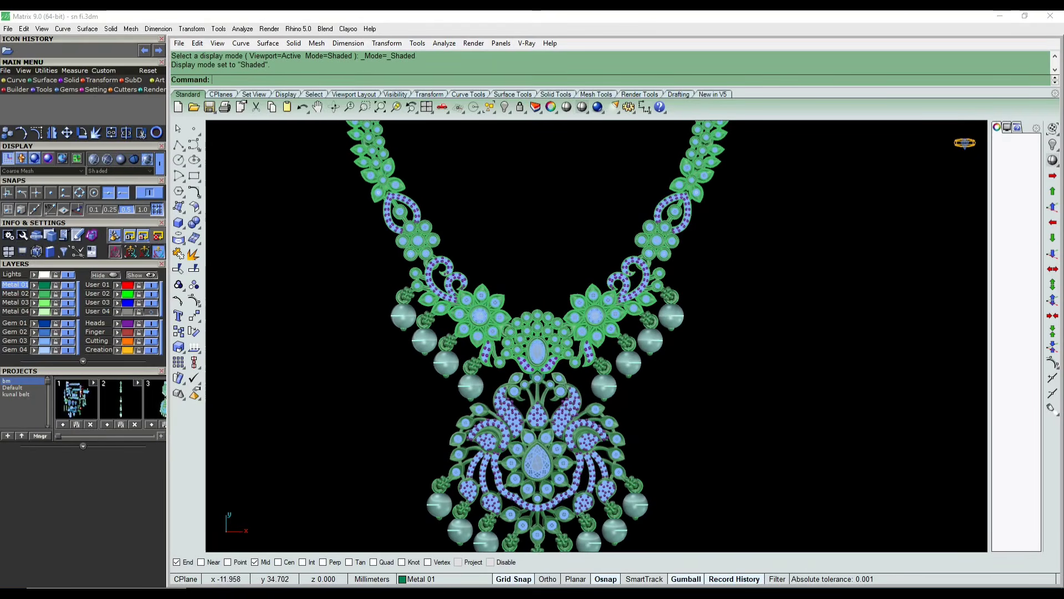
pyautogui.scroll(-6, 506, 338)
pyautogui.click(635, 254)
pyautogui.moveTo(635, 255); pyautogui.dragTo(639, 292, button='right')
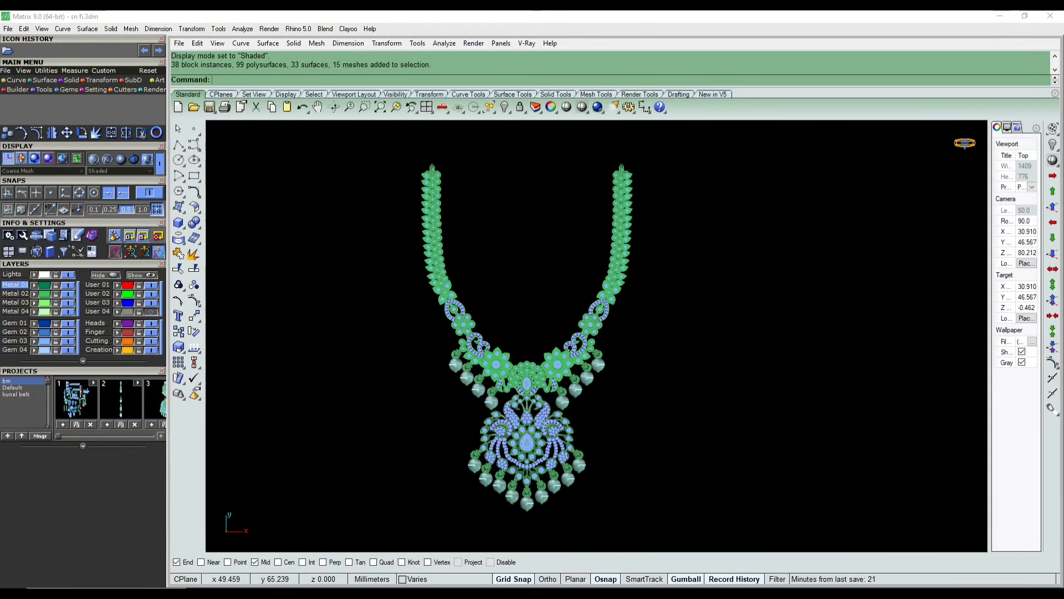
pyautogui.click(567, 107)
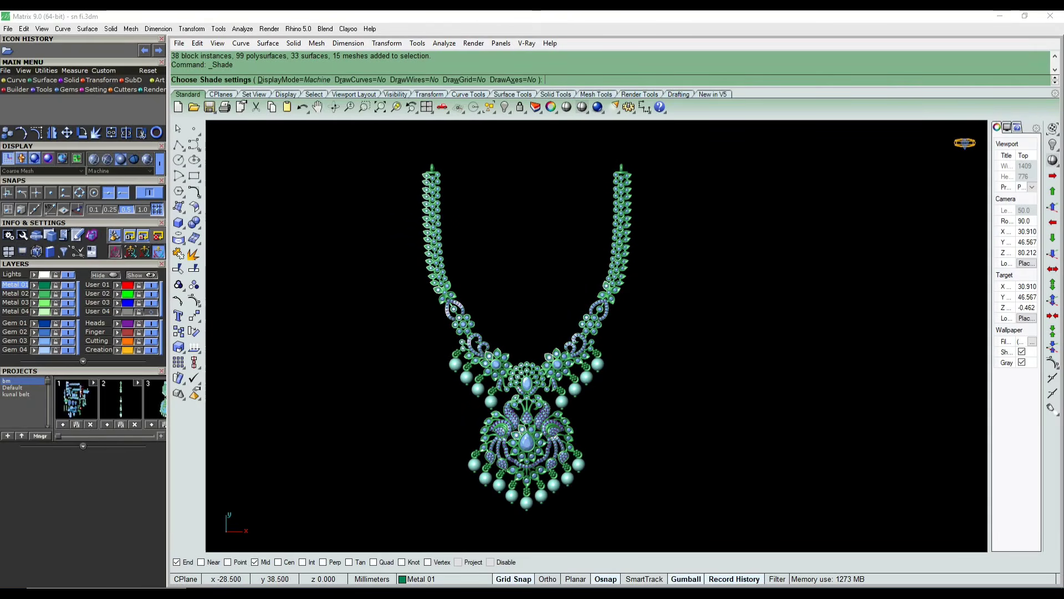
pyautogui.press('Escape')
# Delete the left strand of the necklace, including its flower motifs and pearl drops
pyautogui.moveTo(507, 157); pyautogui.dragTo(446, 317)
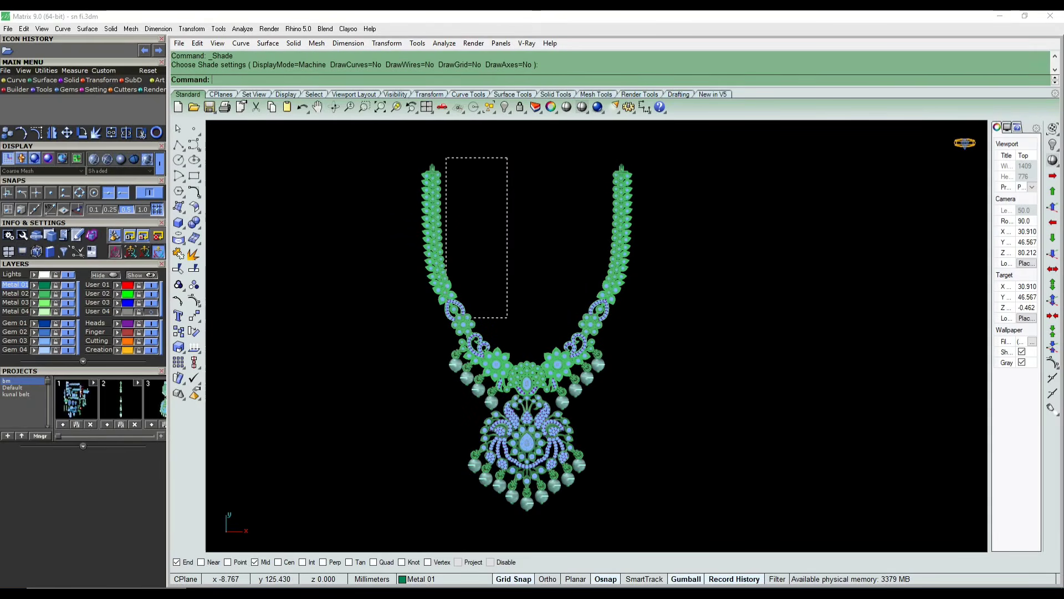
pyautogui.moveTo(424, 367); pyautogui.dragTo(424, 367)
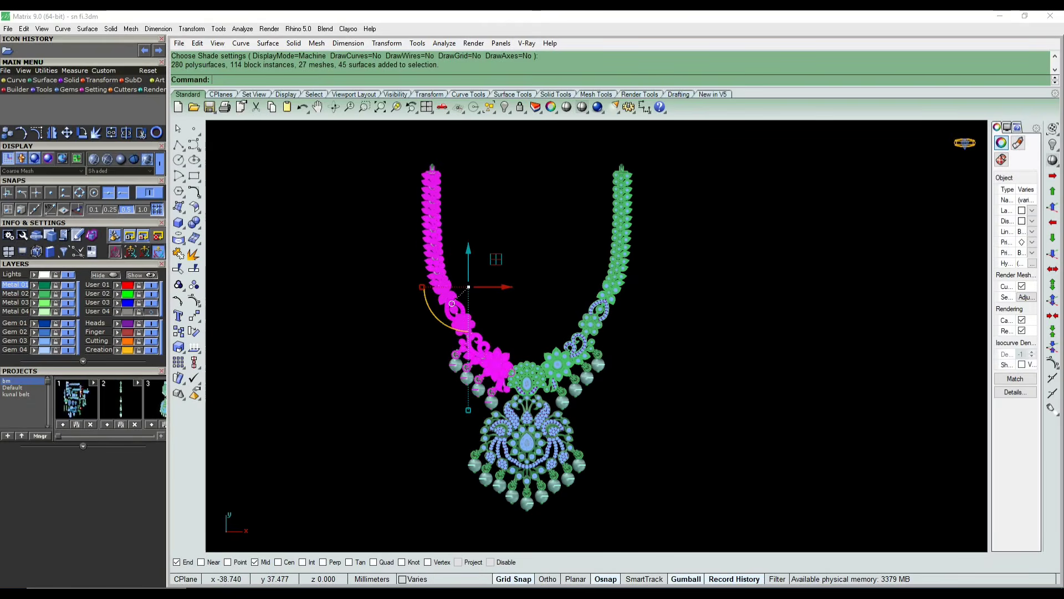
pyautogui.press('Delete')
# Lock the centre motif above the pendant
pyautogui.moveTo(551, 395); pyautogui.dragTo(517, 364, button='right')
pyautogui.scroll(6, 522, 388)
pyautogui.click(514, 395)
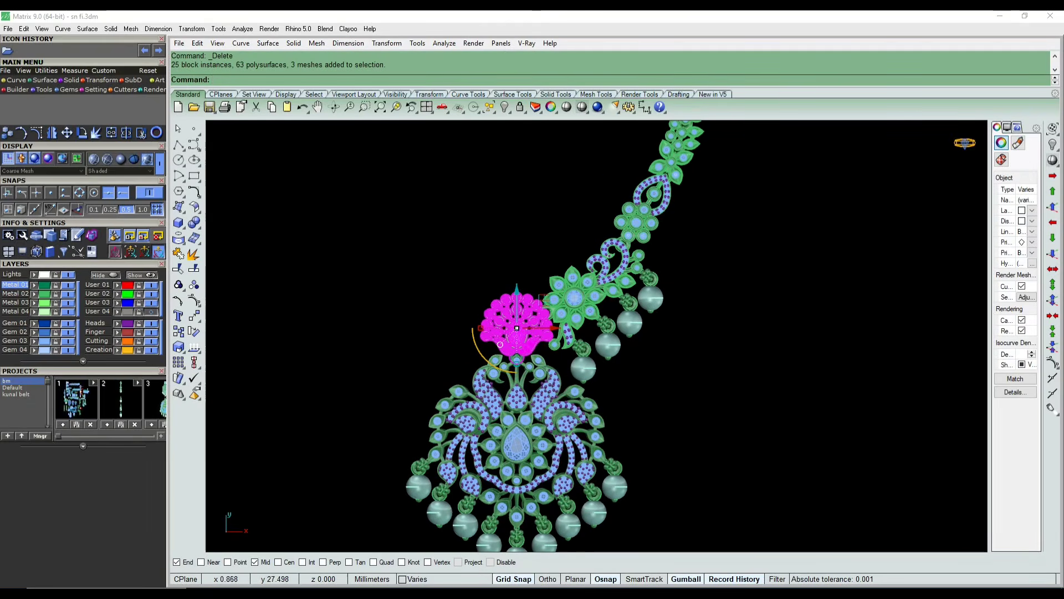
pyautogui.write('l')
pyautogui.press('Return')
pyautogui.scroll(-1, 460, 123)
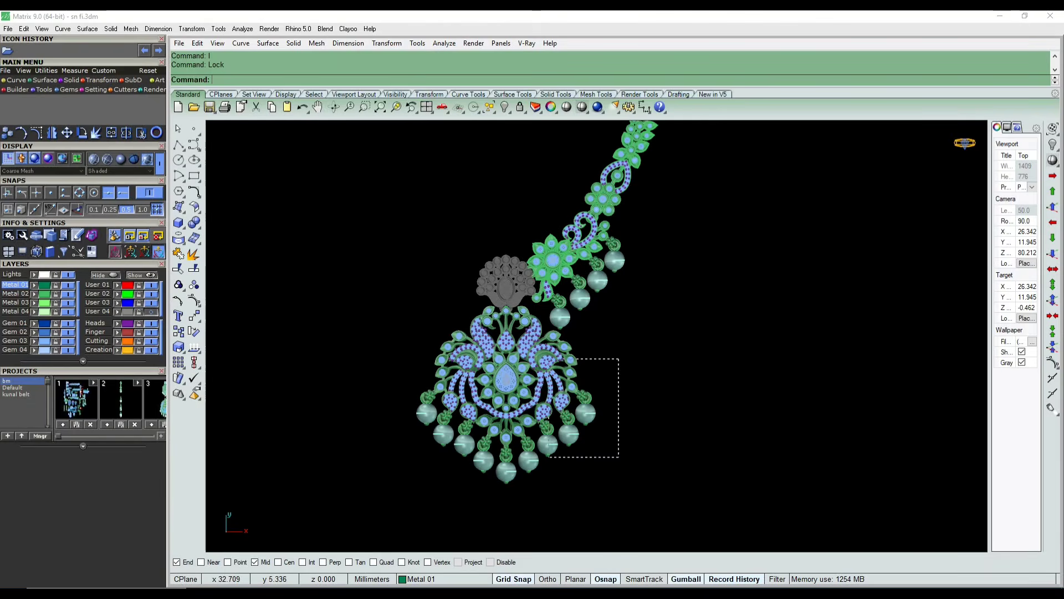
# Move the pendant with its pearl drops 5 mm straight down, away from the centre motif
pyautogui.moveTo(619, 358); pyautogui.dragTo(549, 457)
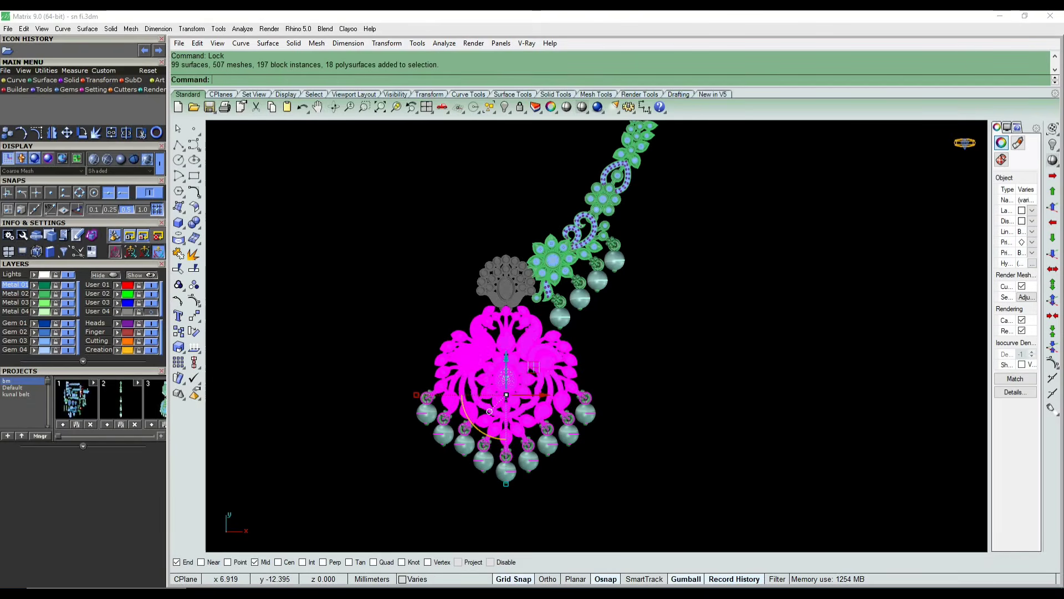
pyautogui.write('m')
pyautogui.press('Return')
pyautogui.click(618, 380)
pyautogui.press('Return')
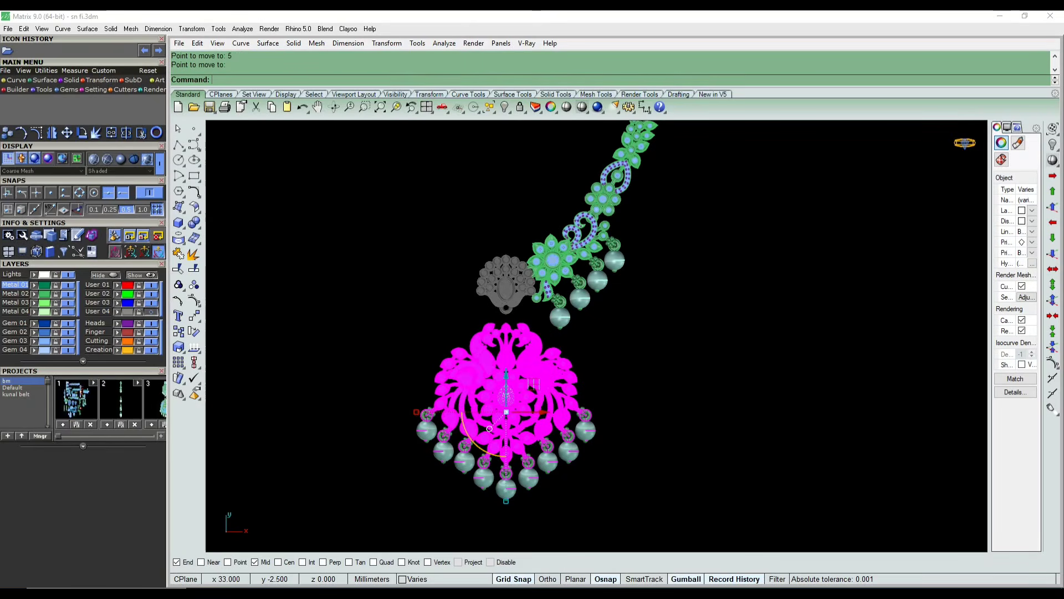
pyautogui.press('Escape')
pyautogui.moveTo(677, 254); pyautogui.dragTo(679, 300, button='right')
pyautogui.moveTo(686, 344); pyautogui.dragTo(529, 227)
pyautogui.scroll(-2, 632, 294)
pyautogui.moveTo(632, 294); pyautogui.dragTo(601, 374, button='right')
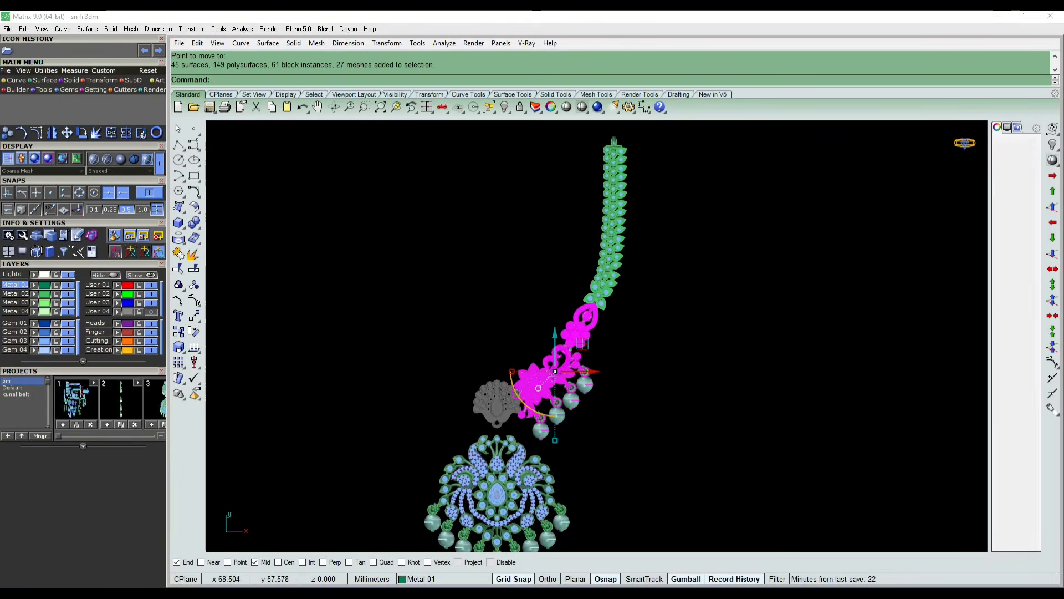
pyautogui.moveTo(572, 150); pyautogui.dragTo(572, 150)
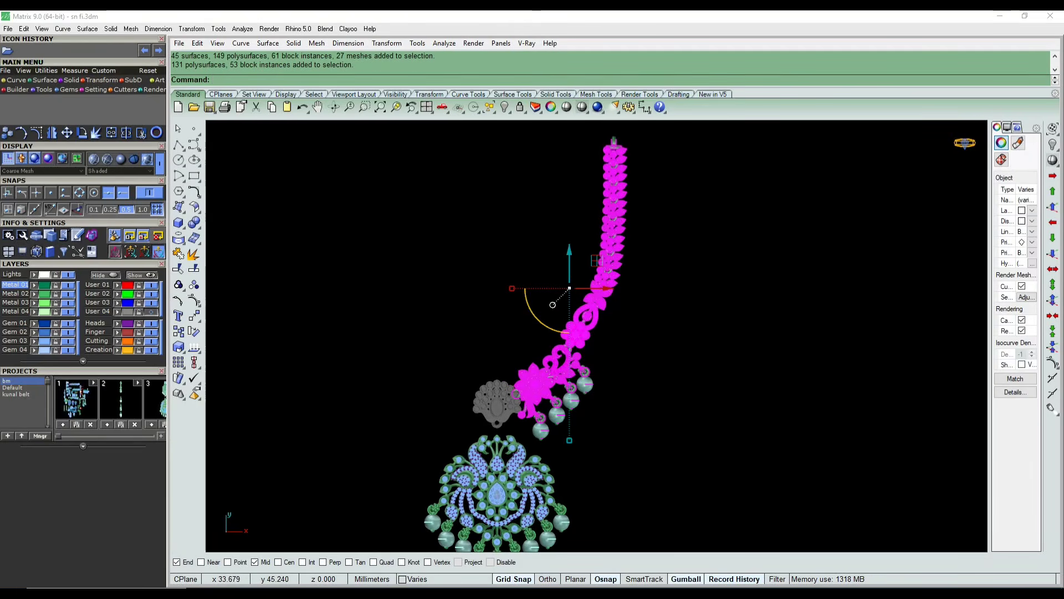
pyautogui.scroll(4, 589, 366)
pyautogui.scroll(-2, 617, 378)
pyautogui.moveTo(616, 353); pyautogui.dragTo(605, 463, button='right')
pyautogui.press('Escape')
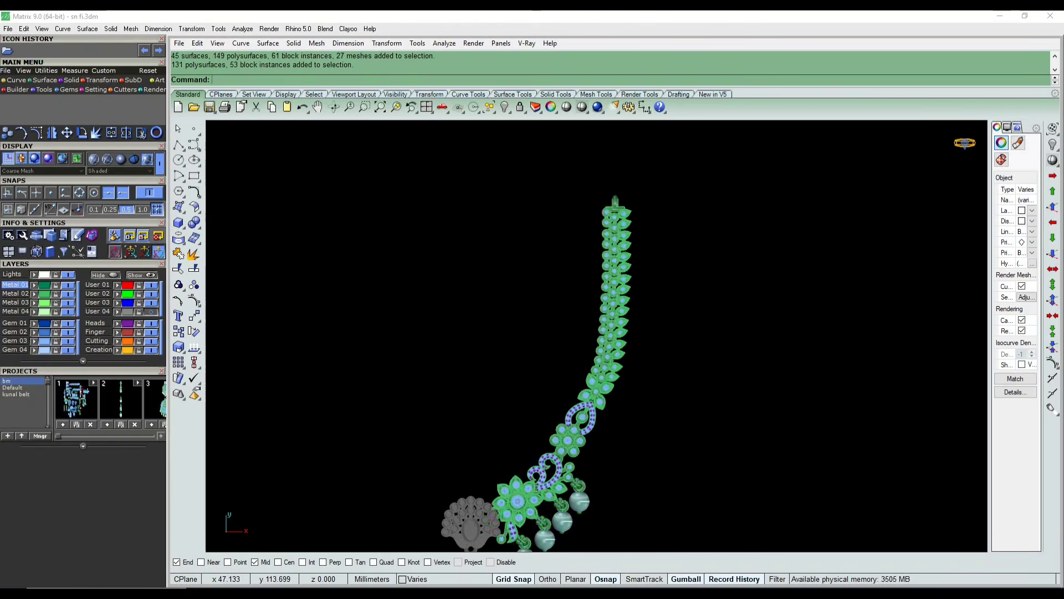
# Lock the end link with the clasp at the upper end of the strand
pyautogui.scroll(6, 631, 222)
pyautogui.click(618, 206)
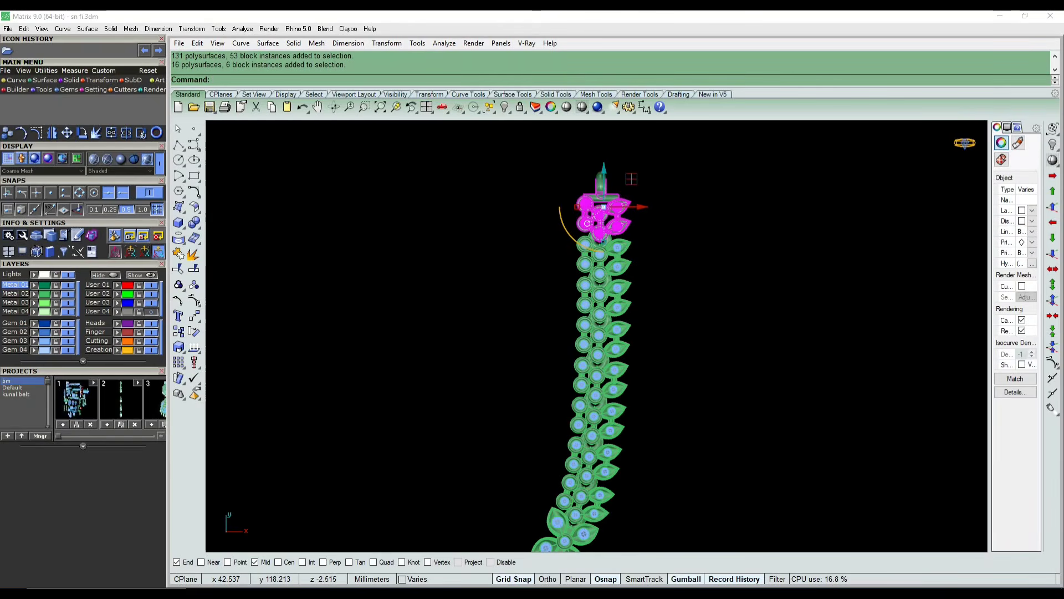
pyautogui.hotkey('ctrl', 'l')
pyautogui.scroll(-2, 620, 218)
pyautogui.click(617, 240)
pyautogui.scroll(4, 626, 216)
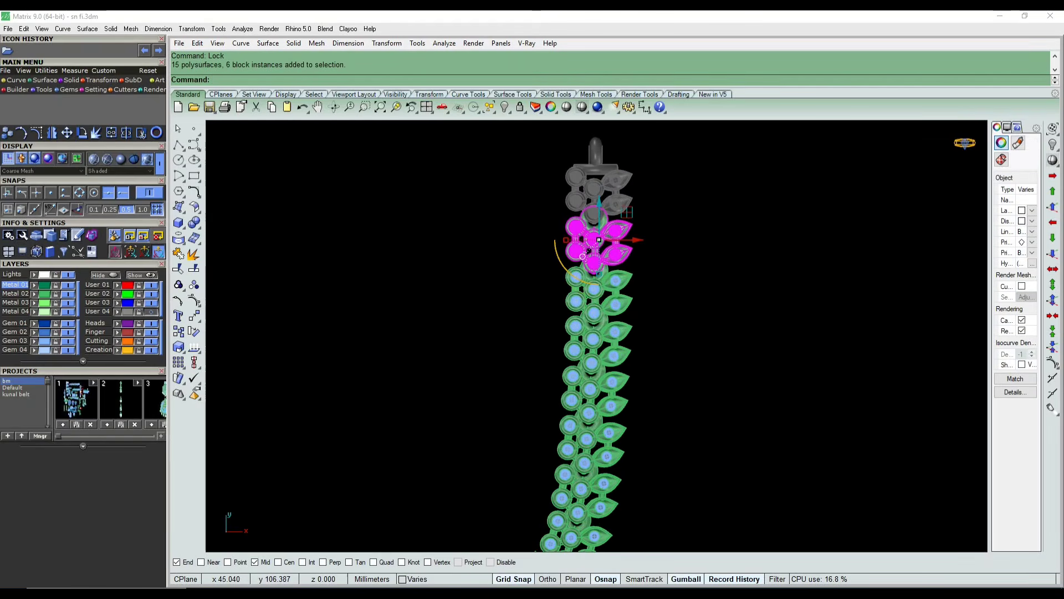
pyautogui.keyDown('shift'); pyautogui.click(616, 281); pyautogui.keyUp('shift')
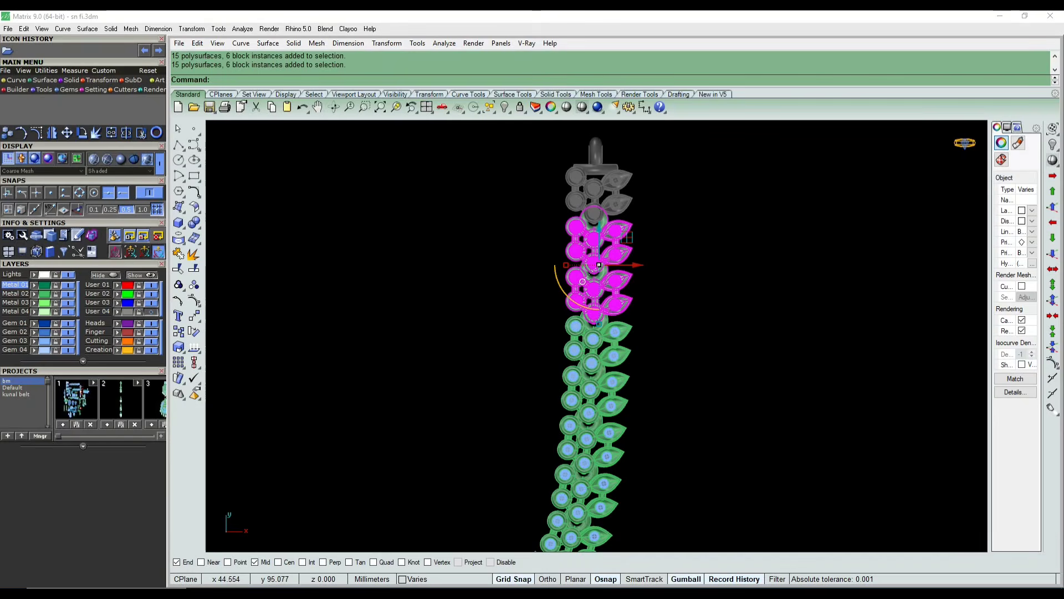
pyautogui.moveTo(614, 281); pyautogui.dragTo(614, 266, button='right')
pyautogui.press('Escape')
# Hide the link directly below the locked end link
pyautogui.click(616, 215)
pyautogui.write('h')
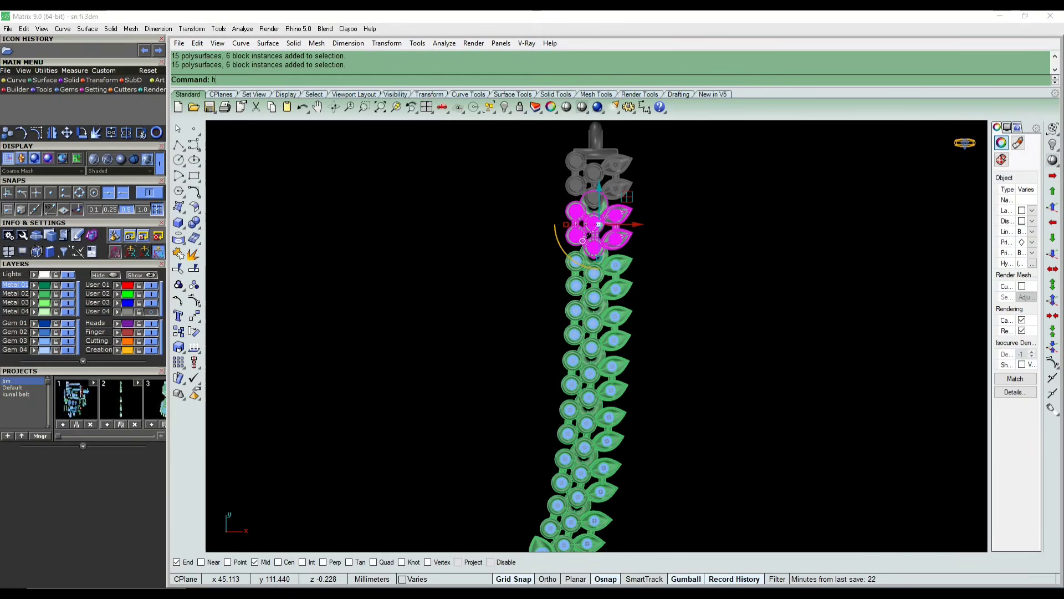
pyautogui.press('Return')
pyautogui.press('Return')
pyautogui.click(617, 268)
pyautogui.write('l')
pyautogui.press('Return')
pyautogui.scroll(-2, 619, 272)
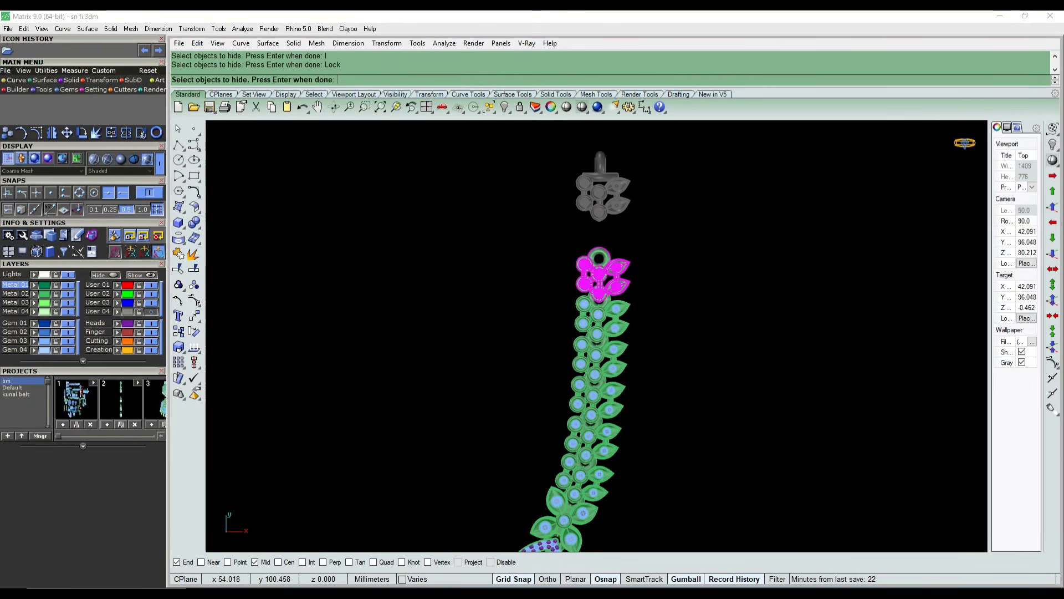
pyautogui.press('Escape')
# Lock the uppermost visible link below the gap in the strand
pyautogui.click(616, 282)
pyautogui.write('l')
pyautogui.press('Return')
# Hide the four consecutive leaf links below the second locked link, one after another
pyautogui.click(617, 328)
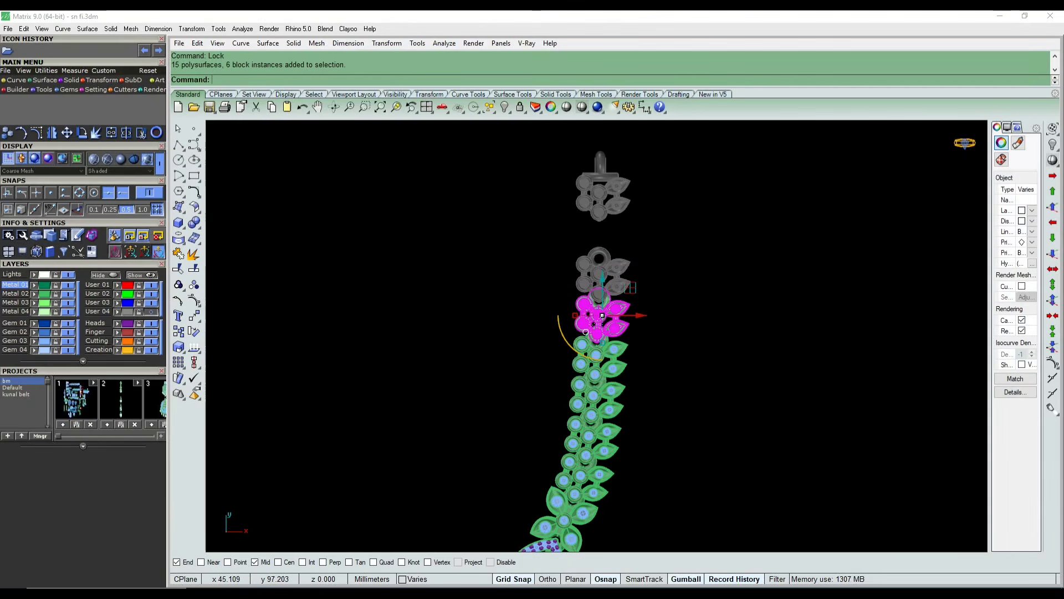
pyautogui.moveTo(616, 328); pyautogui.dragTo(625, 283, button='right')
pyautogui.press('h')
pyautogui.press('Return')
pyautogui.click(619, 311)
pyautogui.press('h')
pyautogui.press('Return')
pyautogui.click(617, 350)
pyautogui.press('h')
pyautogui.press('Return')
pyautogui.click(612, 388)
pyautogui.press('h')
pyautogui.press('Return')
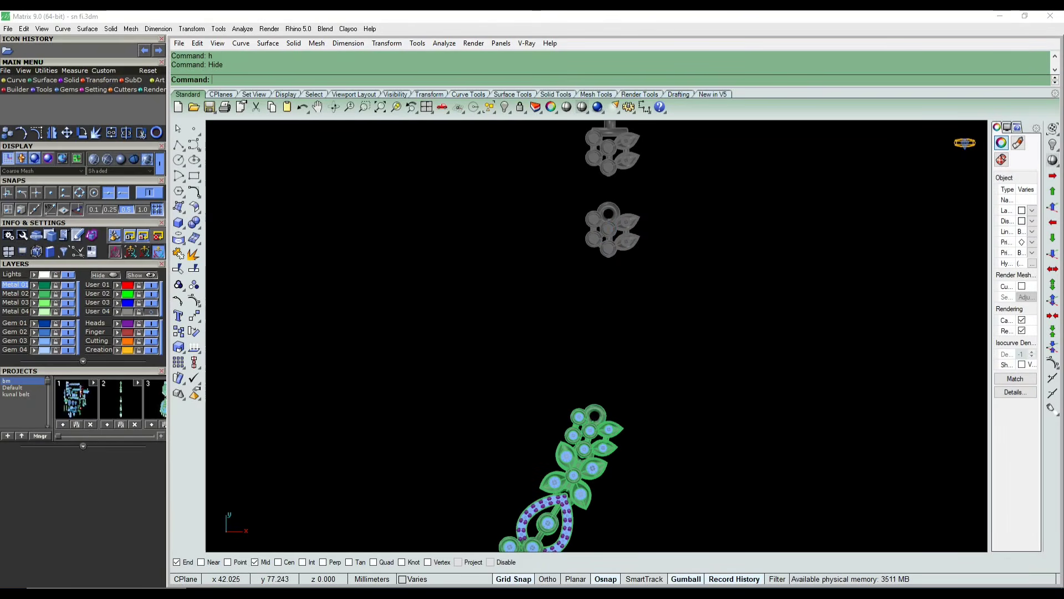
pyautogui.moveTo(592, 465); pyautogui.dragTo(641, 384, button='right')
pyautogui.scroll(-2, 641, 364)
pyautogui.click(642, 365)
pyautogui.press('Escape')
pyautogui.hotkey('ctrl', 'z')
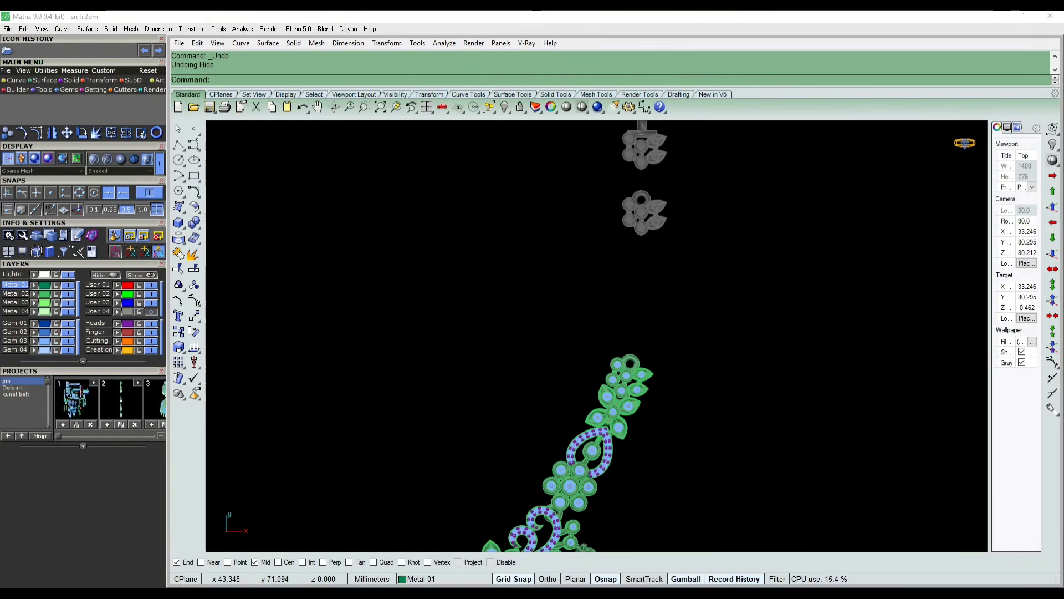
# Hide the remaining small leaf link above the four-leaf link
pyautogui.click(632, 370)
pyautogui.press('h')
pyautogui.press('Return')
# Move the four-leaf link 5 mm straight up, away from the teardrop-and-flower link
pyautogui.click(614, 407)
pyautogui.press('m')
pyautogui.press('Return')
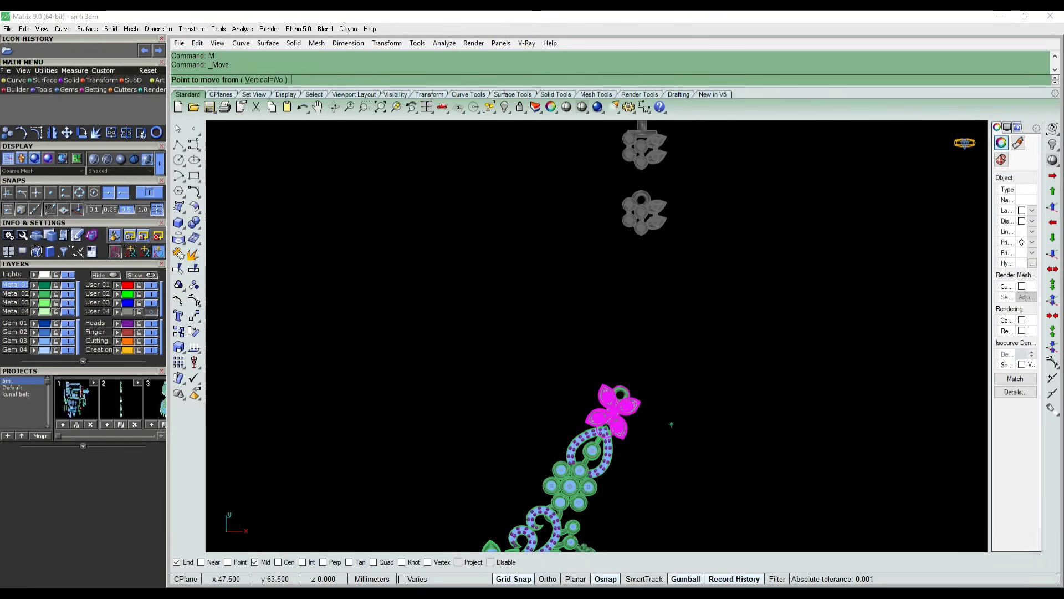
pyautogui.click(671, 424)
pyautogui.write('5')
pyautogui.press('Return')
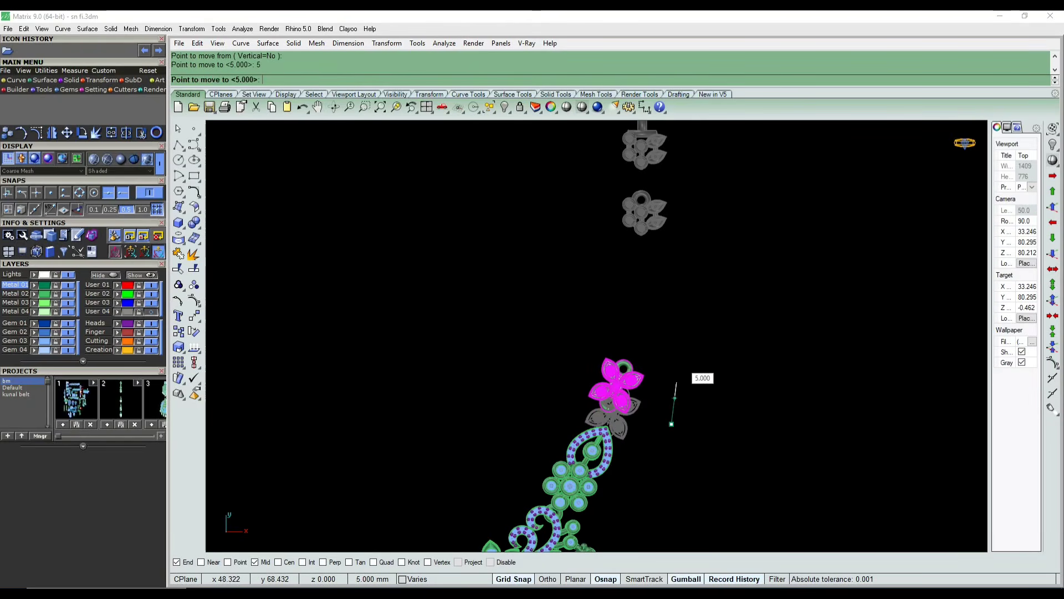
pyautogui.click(671, 293)
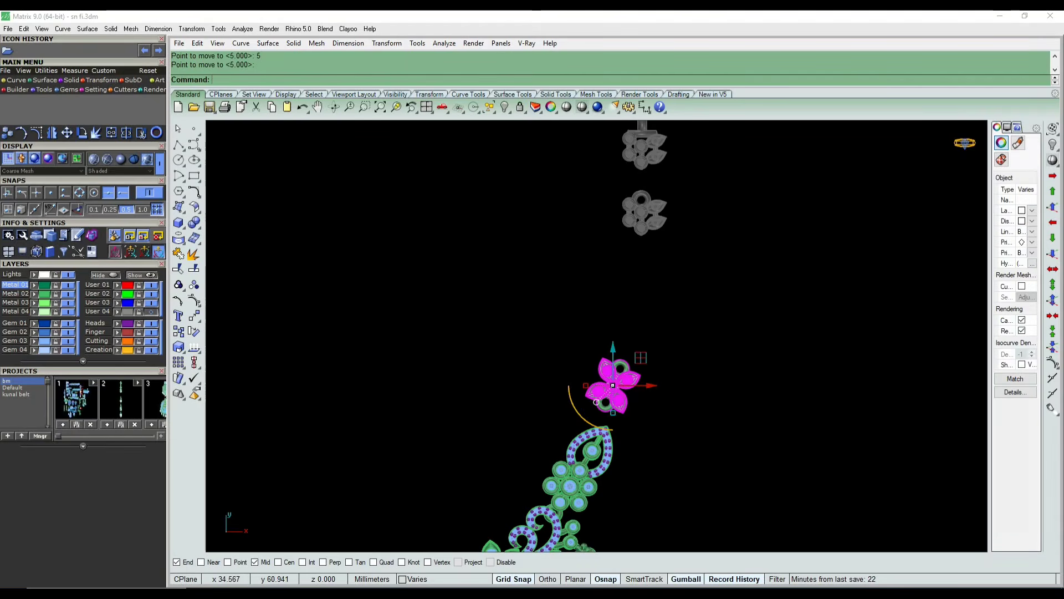
# Move the four-leaf link and the teardrop-and-flower link together 5 mm straight up, away from the large flower-and-scroll link
pyautogui.keyDown('shift'); pyautogui.click(607, 460); pyautogui.keyUp('shift')
pyautogui.moveTo(664, 463); pyautogui.dragTo(681, 366, button='right')
pyautogui.press('Return')
pyautogui.click(678, 371)
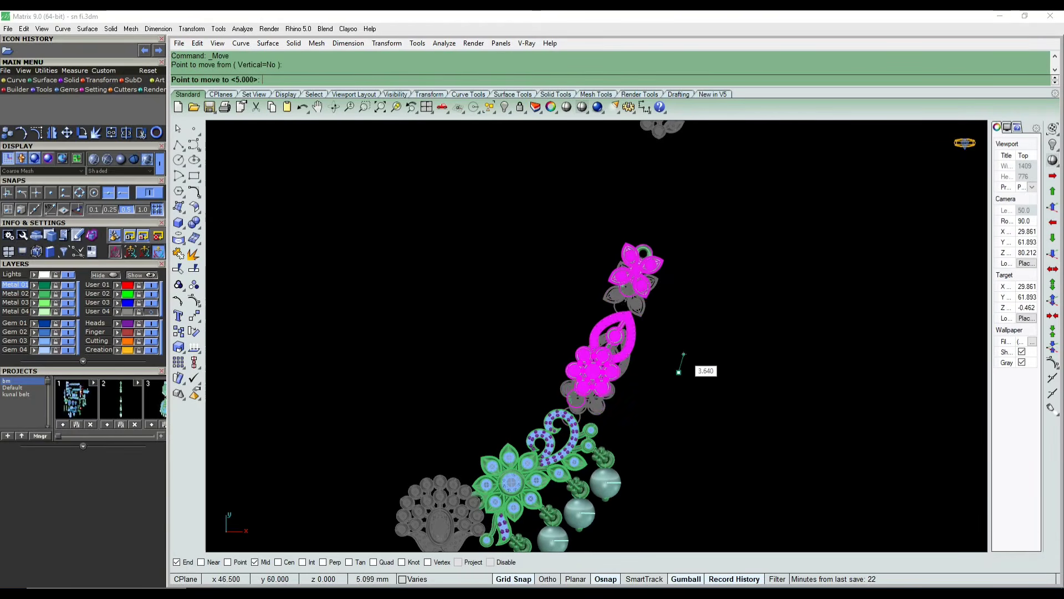
pyautogui.click(681, 335)
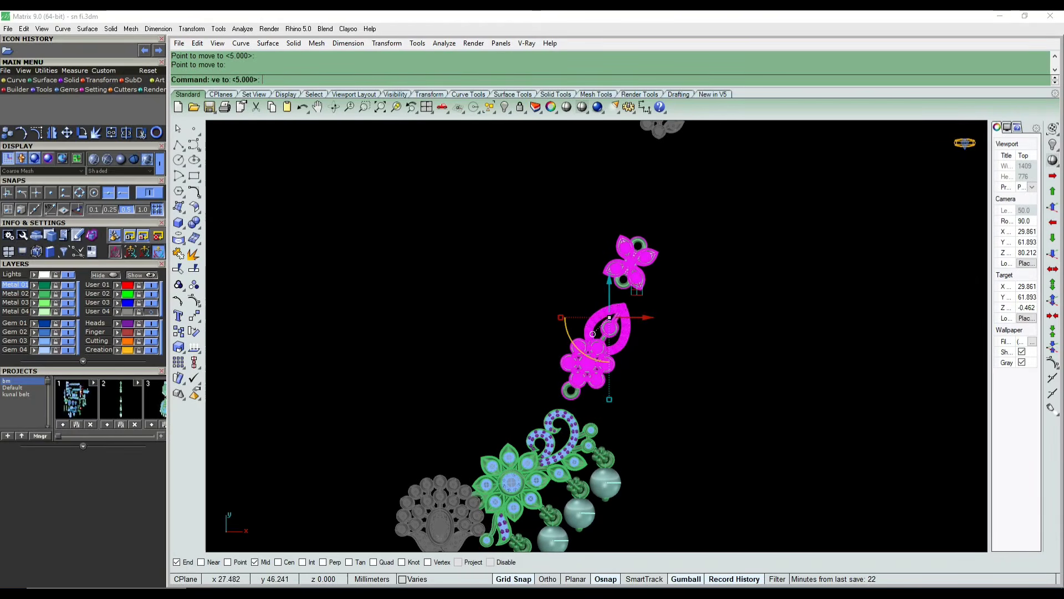
# Move the flower-and-scroll link together with the two links above it 5 mm horizontally away from the peacock-fan link
pyautogui.keyDown('shift'); pyautogui.click(604, 457); pyautogui.keyUp('shift')
pyautogui.moveTo(654, 436); pyautogui.dragTo(660, 379, button='right')
pyautogui.press('Return')
pyautogui.click(662, 379)
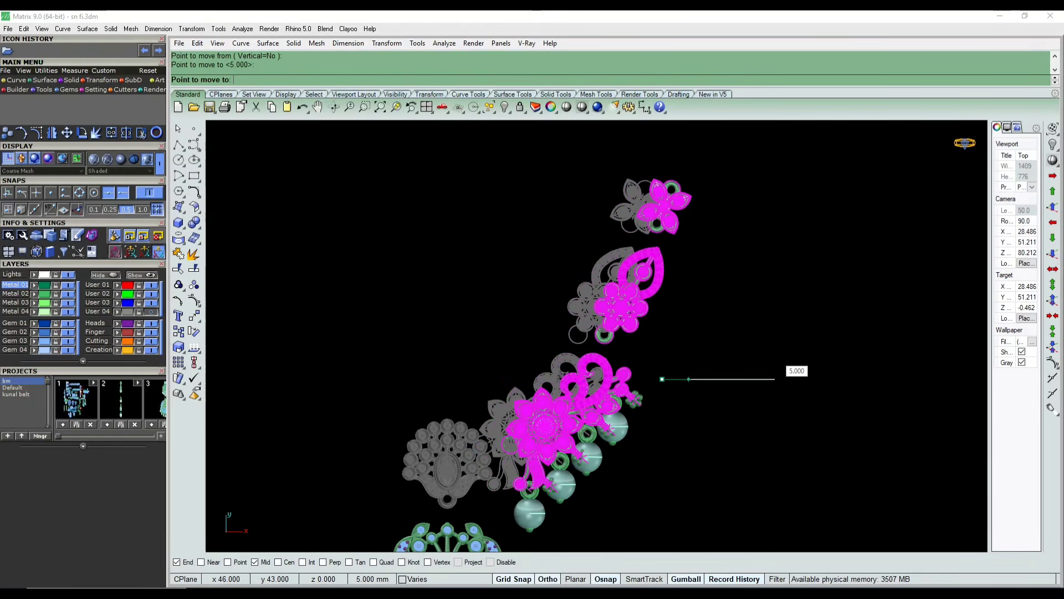
pyautogui.press('Escape')
pyautogui.press('Return')
pyautogui.click(653, 407)
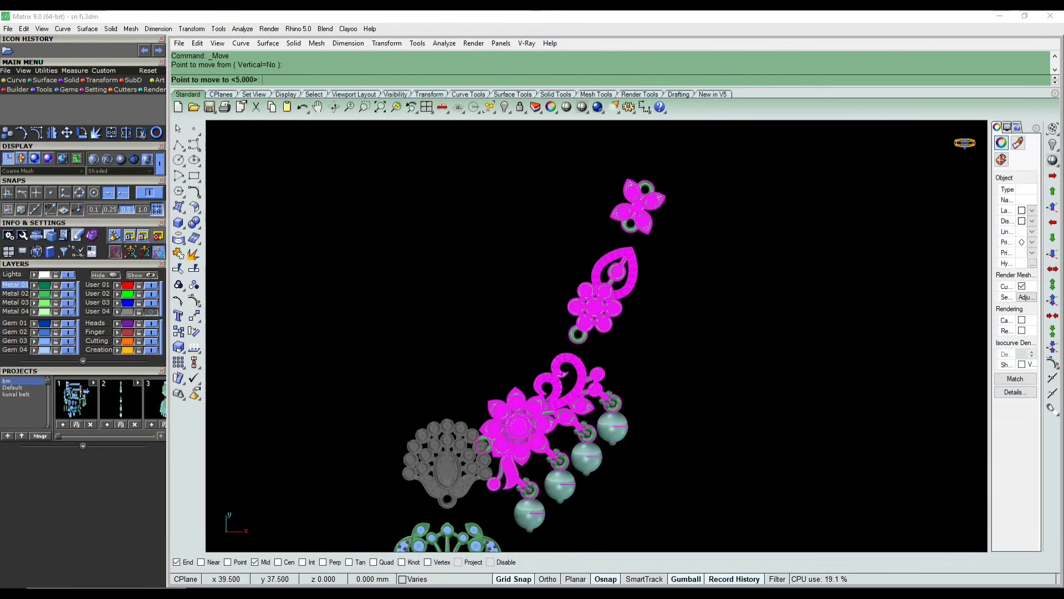
pyautogui.press('Return')
pyautogui.click(703, 408)
# Lock the flower-and-scroll link, the teardrop-and-flower link and the four-leaf link, one after another
pyautogui.scroll(-4, 656, 420)
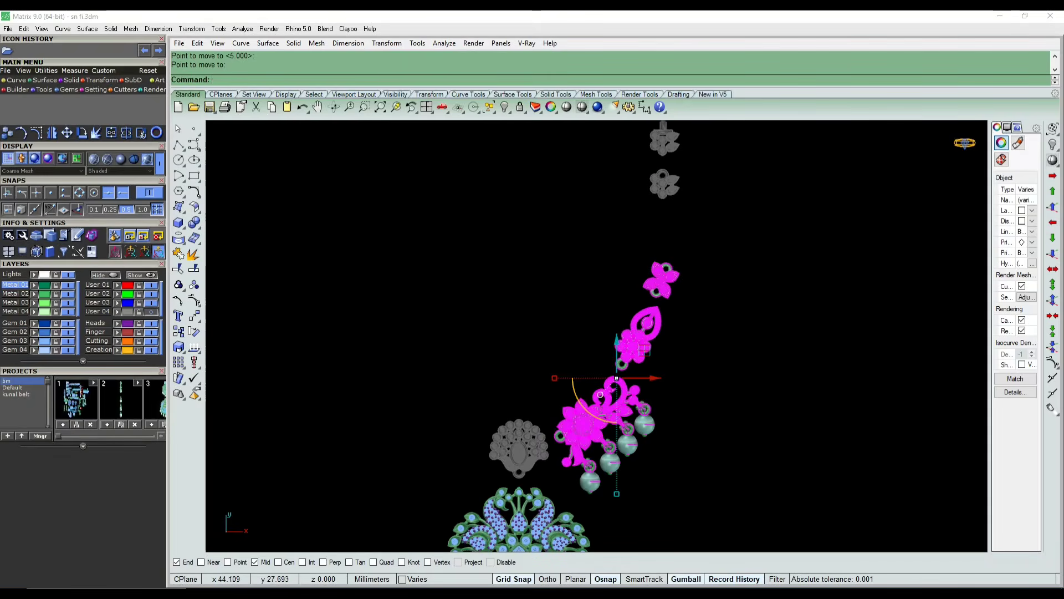
pyautogui.press('Escape')
pyautogui.click(629, 394)
pyautogui.press('l')
pyautogui.press('Return')
pyautogui.click(646, 332)
pyautogui.press('l')
pyautogui.press('Return')
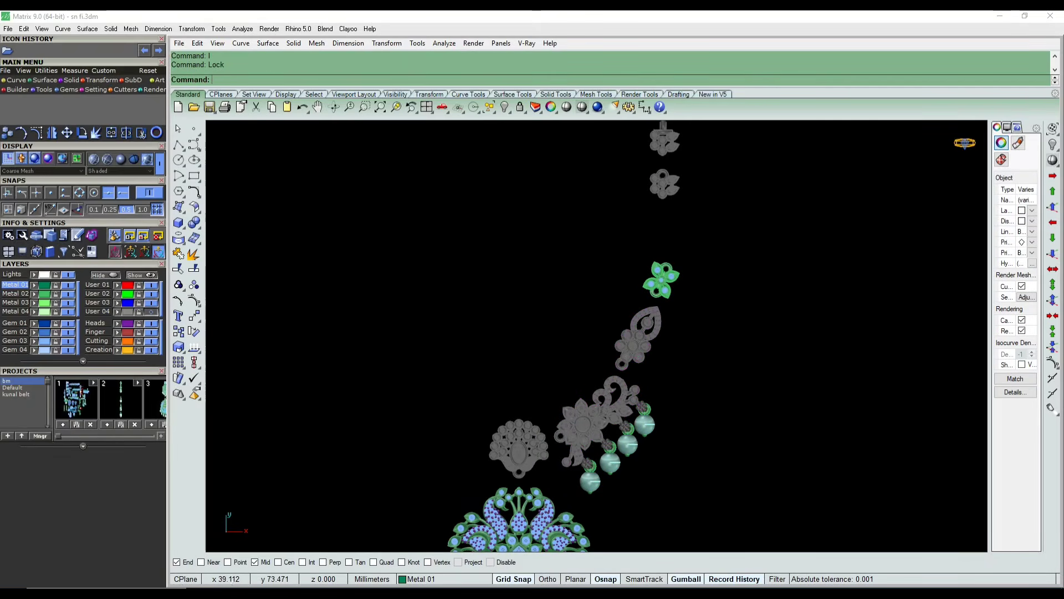
pyautogui.click(664, 271)
pyautogui.press('l')
pyautogui.press('Return')
# Lock the large peacock pendant at the lower end of the necklace
pyautogui.scroll(-4, 629, 386)
pyautogui.moveTo(557, 495); pyautogui.dragTo(583, 389, button='right')
pyautogui.click(580, 381)
pyautogui.press('l')
pyautogui.press('Return')
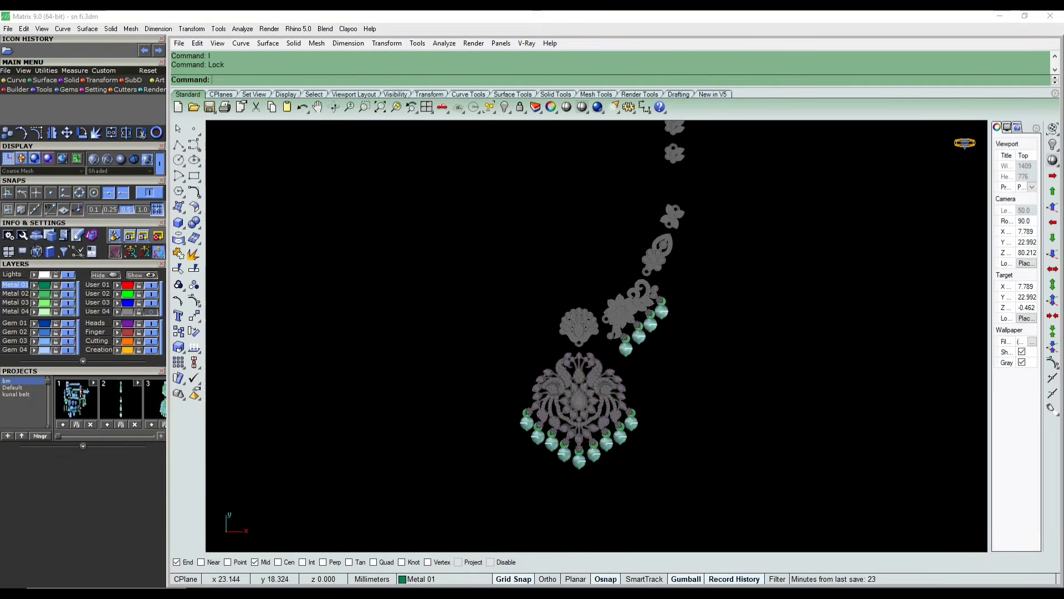
# Hide the hanging beads and their caps on the flower-and-scroll link and the peacock pendant
pyautogui.click(628, 349)
pyautogui.scroll(4, 627, 411)
pyautogui.keyDown('shift'); pyautogui.click(634, 423); pyautogui.keyUp('shift')
pyautogui.write('h')
pyautogui.press('Return')
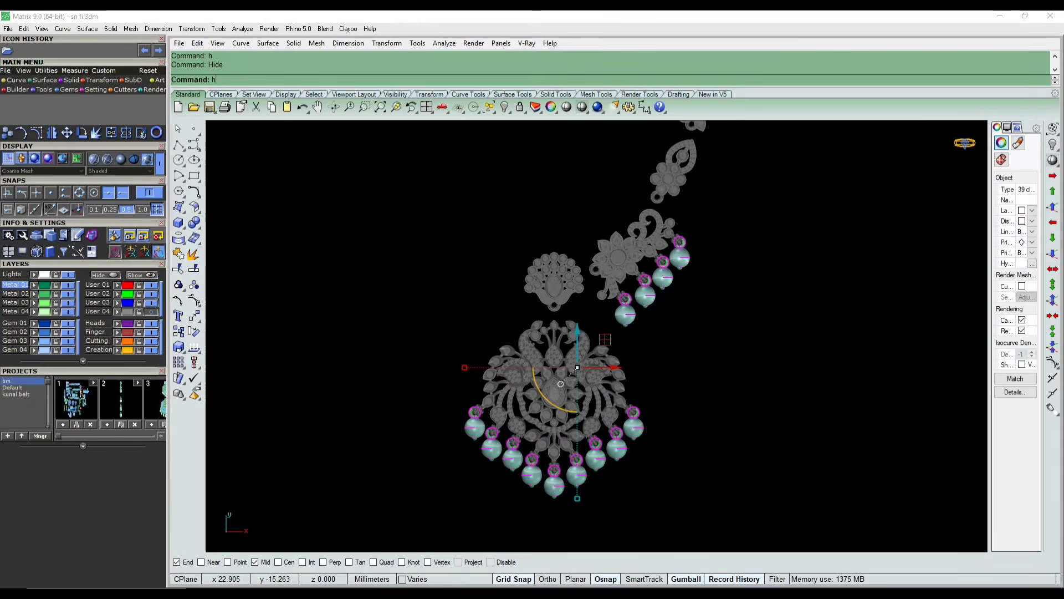
pyautogui.scroll(-4, 636, 394)
pyautogui.moveTo(640, 376); pyautogui.dragTo(614, 420, button='right')
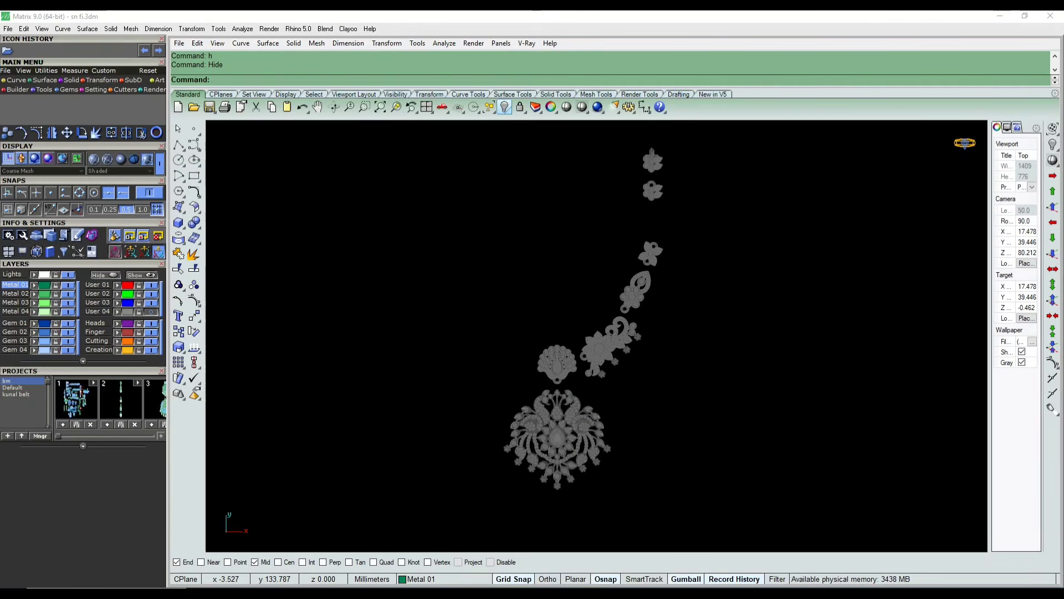
# Group all the hidden duplicate links and hanging beads together and hide them again
pyautogui.click(505, 107)
pyautogui.scroll(-2, 504, 457)
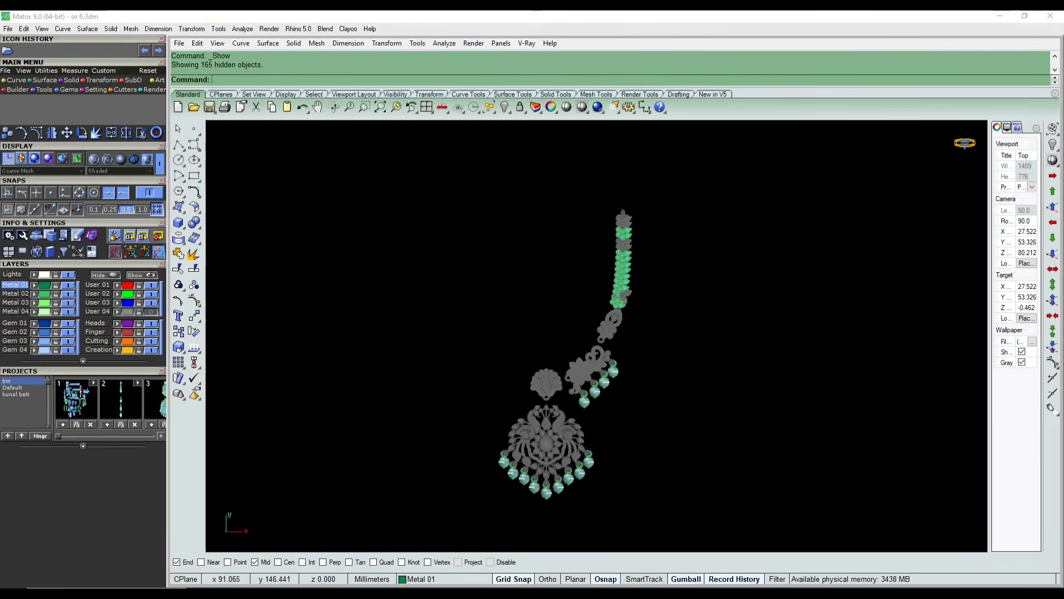
pyautogui.write('g')
pyautogui.press('Return')
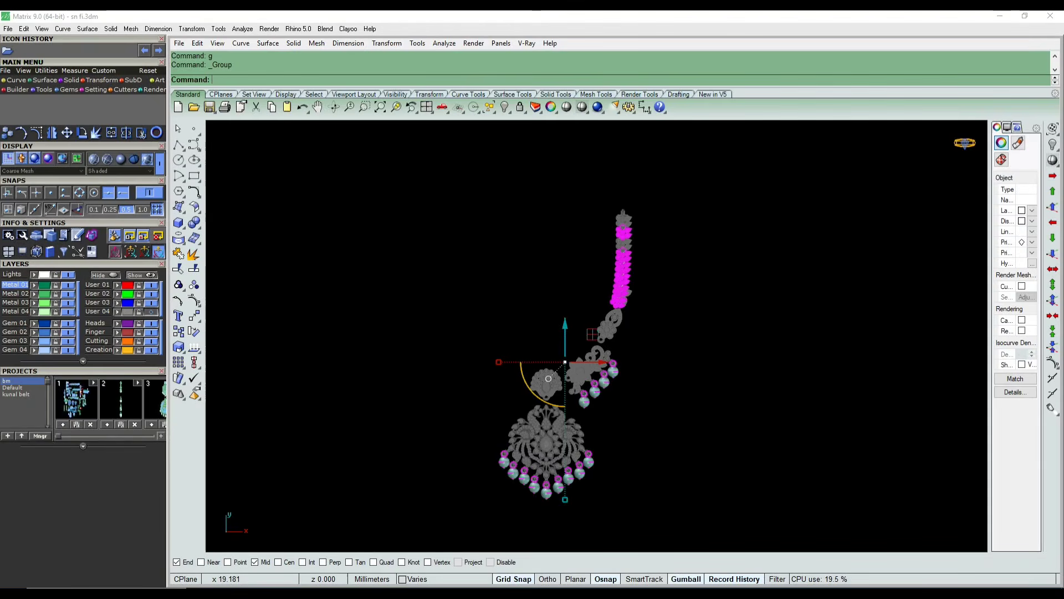
pyautogui.write('h')
pyautogui.press('Return')
pyautogui.scroll(2, 610, 272)
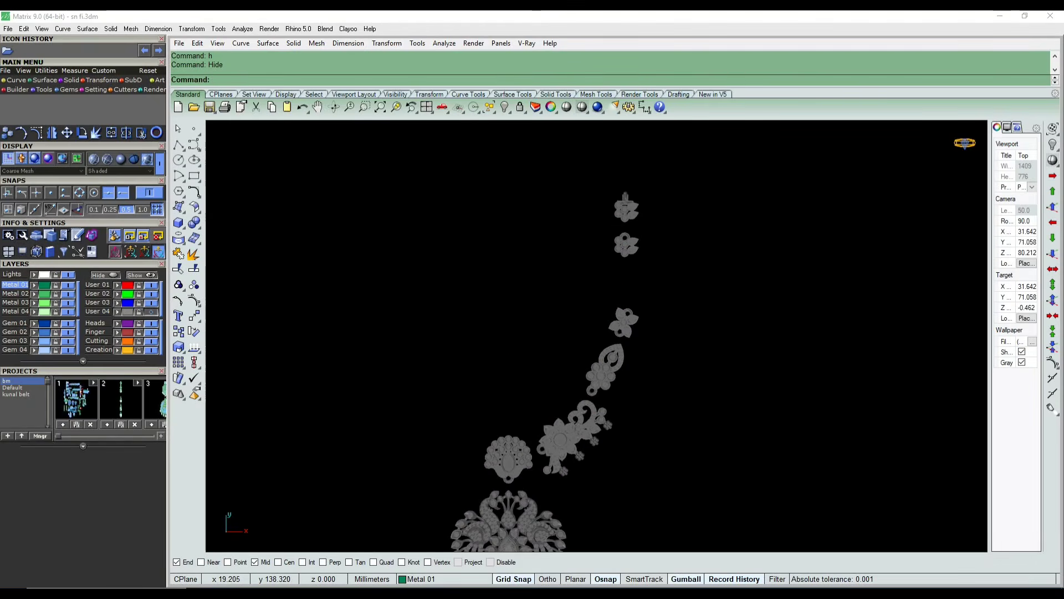
# Unlock all the remaining pieces and examine the spaced links and pendant in a shaded preview
pyautogui.rightClick(520, 107)
pyautogui.scroll(-2, 632, 220)
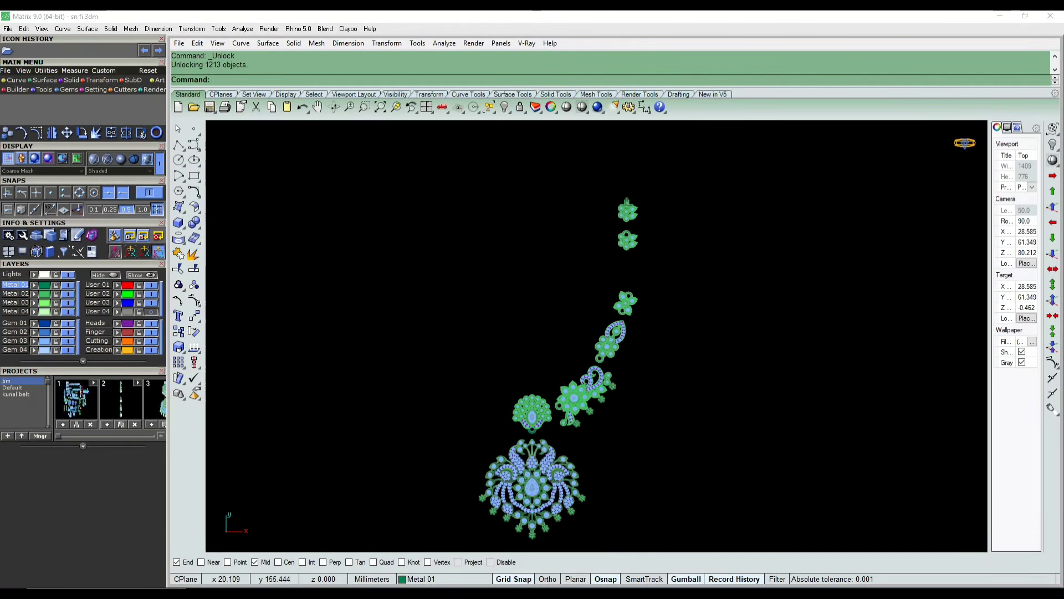
pyautogui.click(566, 107)
pyautogui.scroll(4, 638, 341)
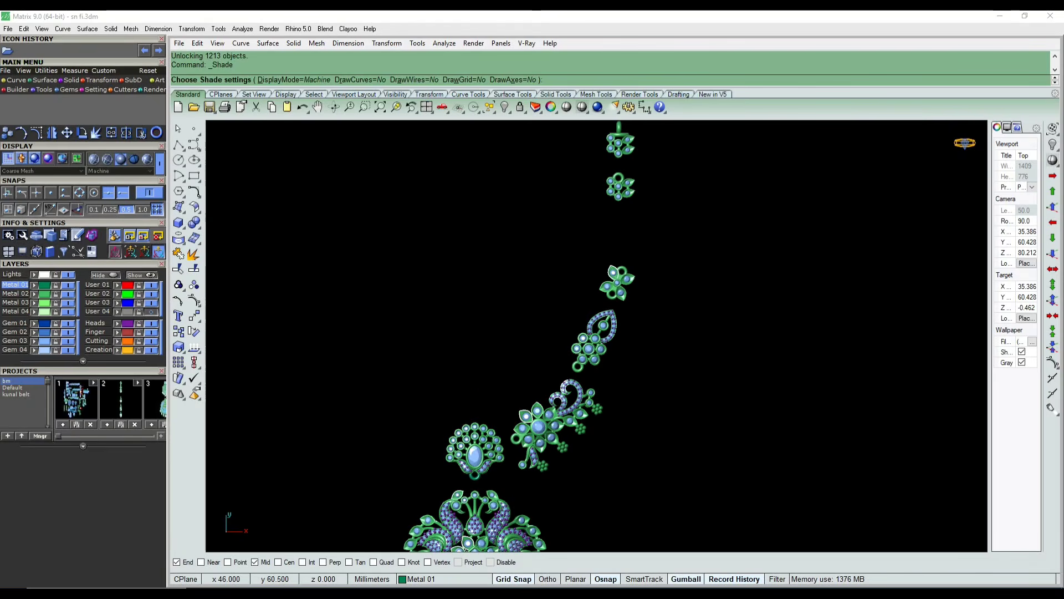
pyautogui.scroll(-6, 632, 336)
pyautogui.moveTo(633, 336); pyautogui.dragTo(637, 367, button='right')
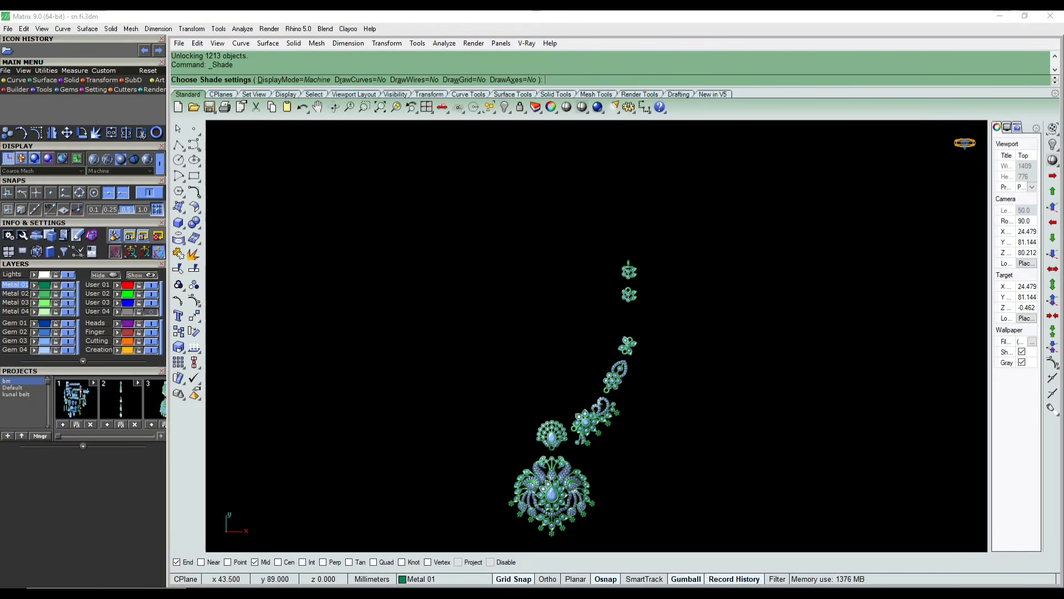
pyautogui.scroll(4, 630, 316)
pyautogui.scroll(7, 641, 296)
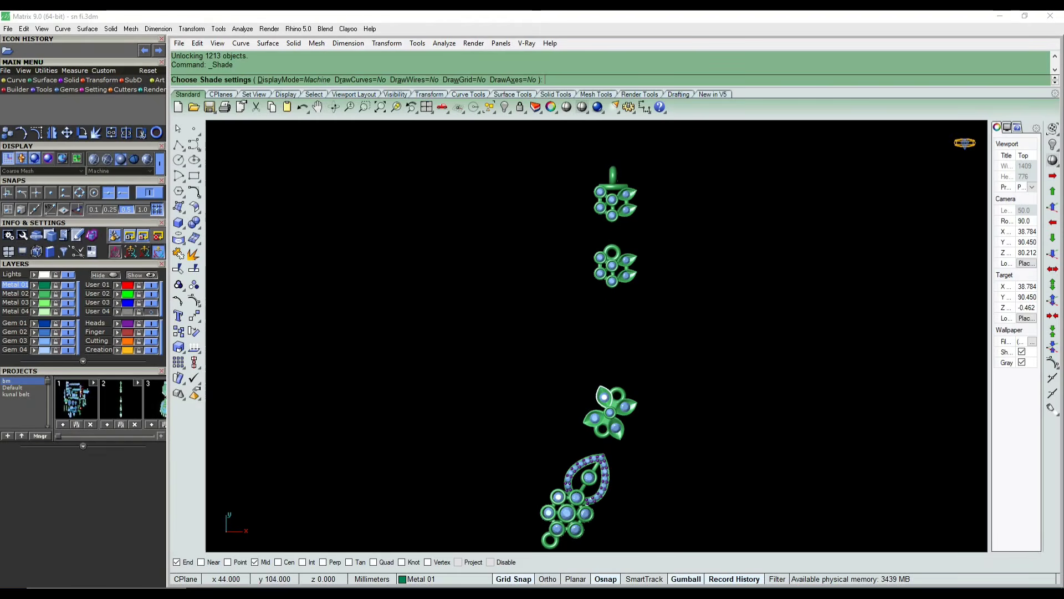
pyautogui.scroll(-4, 688, 195)
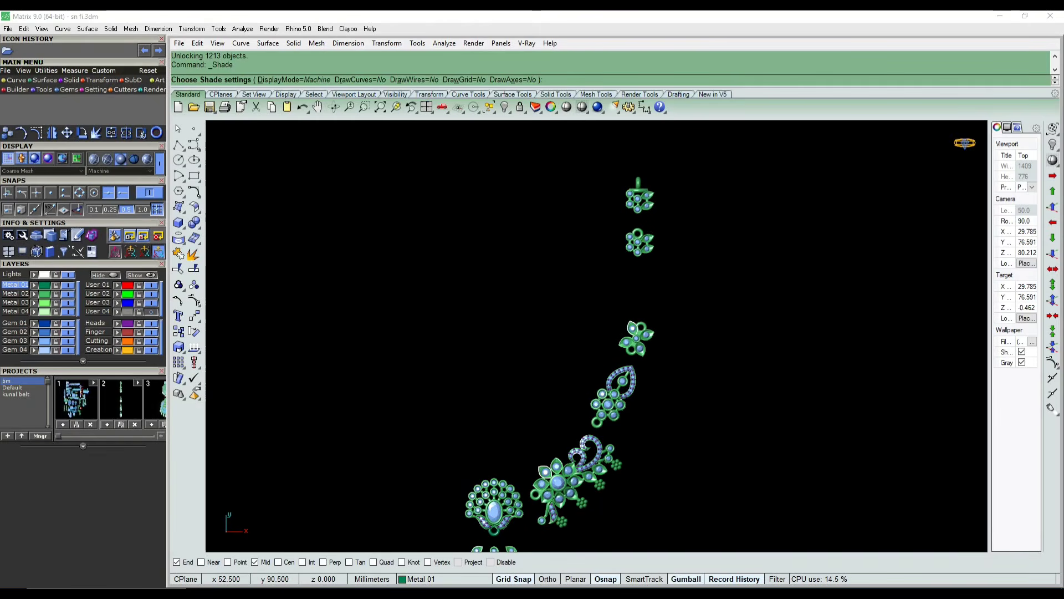
pyautogui.press('Escape')
# Check all visible pieces for naked edges with edge analysis in the perspective view
pyautogui.scroll(-4, 610, 219)
pyautogui.hotkey('ctrl', 'F4')
pyautogui.scroll(-4, 570, 301)
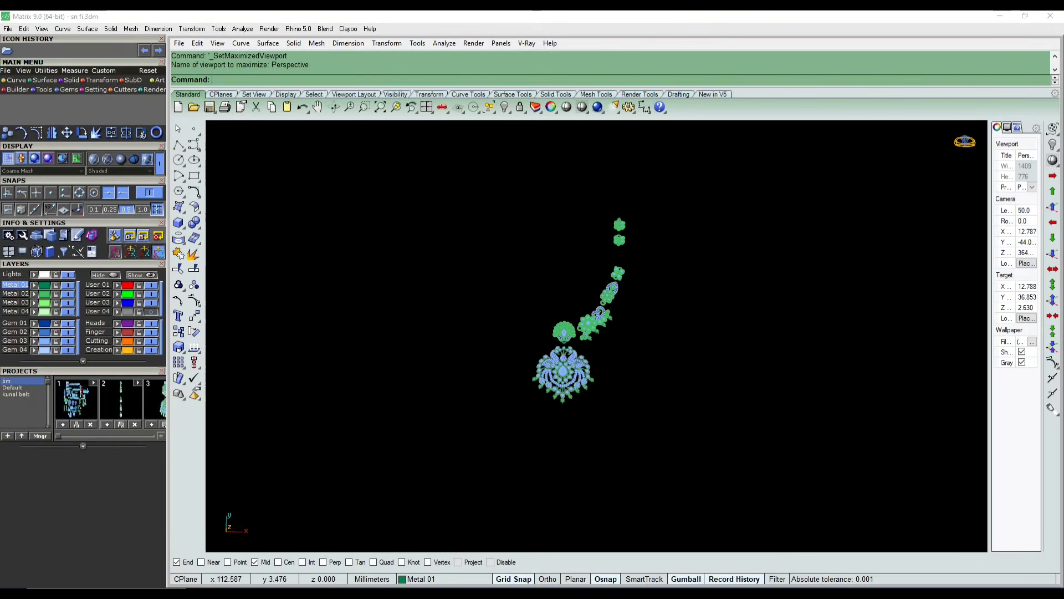
pyautogui.scroll(10, 625, 297)
pyautogui.moveTo(682, 302); pyautogui.dragTo(604, 310, button='right')
pyautogui.scroll(-4, 589, 316)
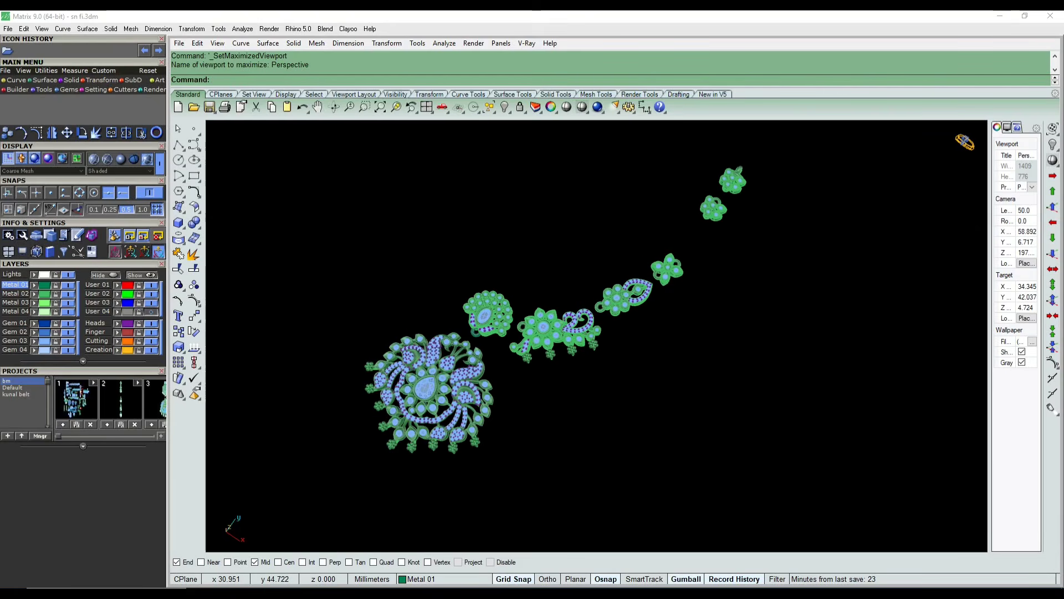
pyautogui.hotkey('ctrl', 'a')
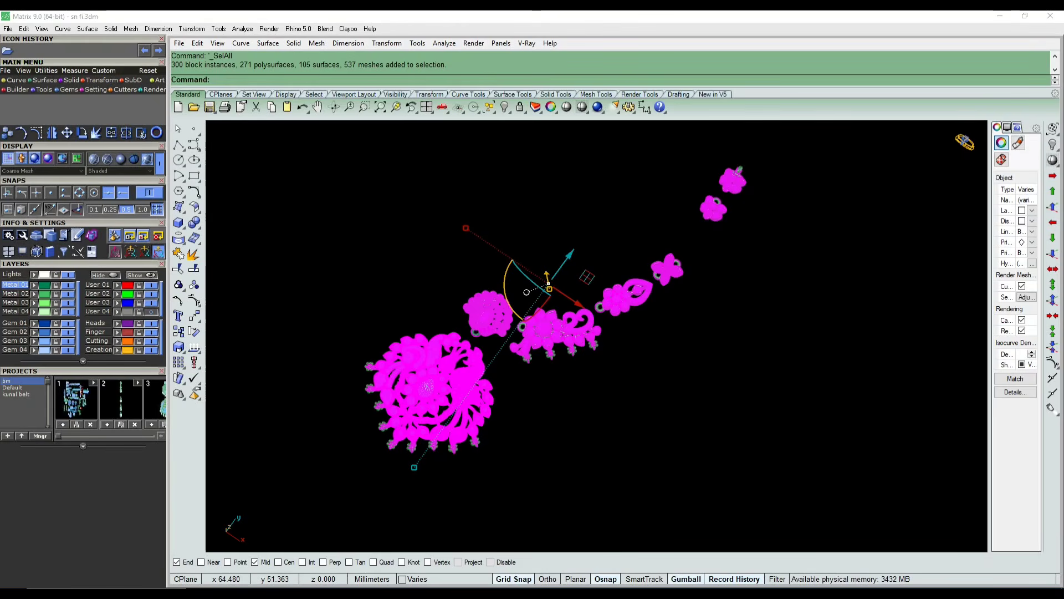
pyautogui.scroll(3, 487, 332)
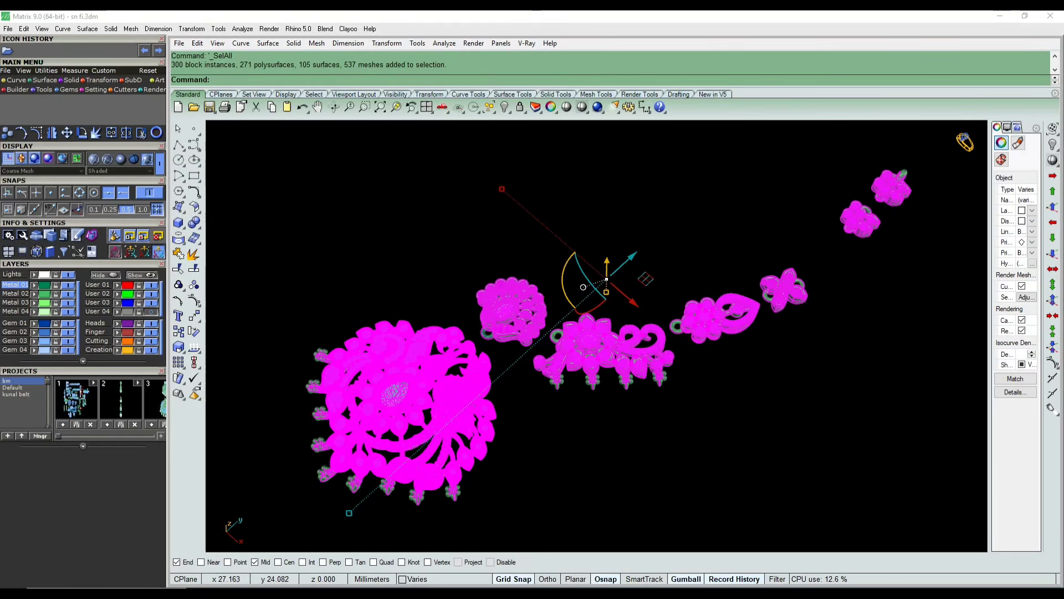
pyautogui.write('se')
pyautogui.press('Return')
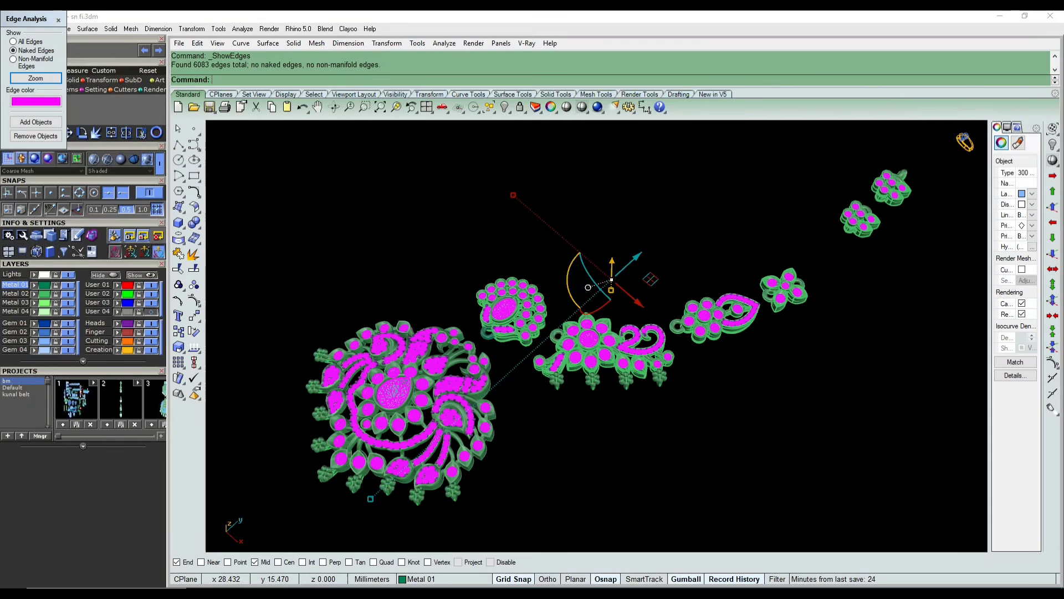
# Hide all the gems so only the metal pieces show, and end the edge analysis
pyautogui.write('h')
pyautogui.press('Return')
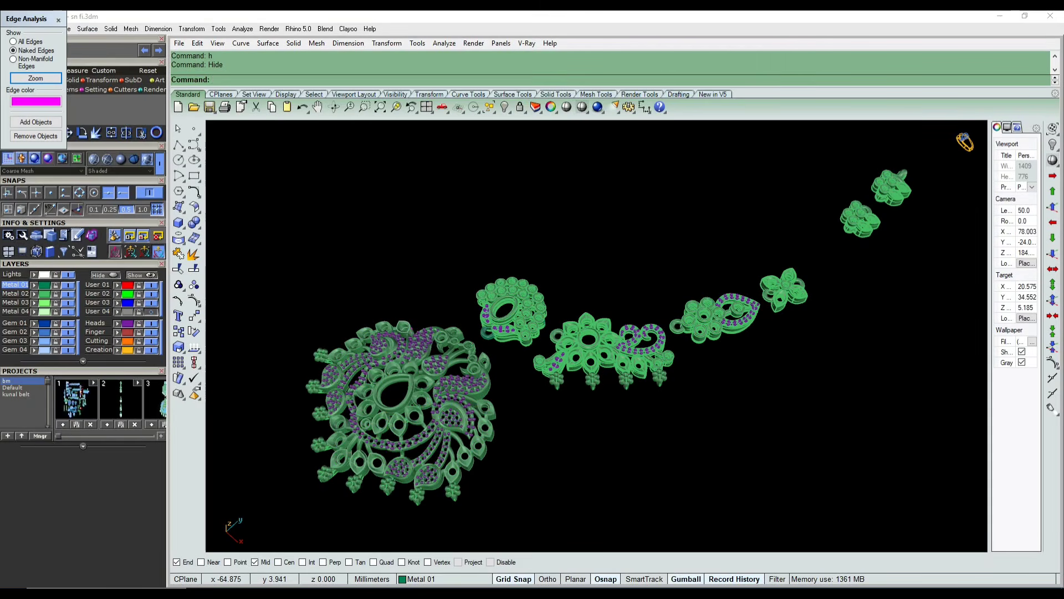
pyautogui.click(59, 19)
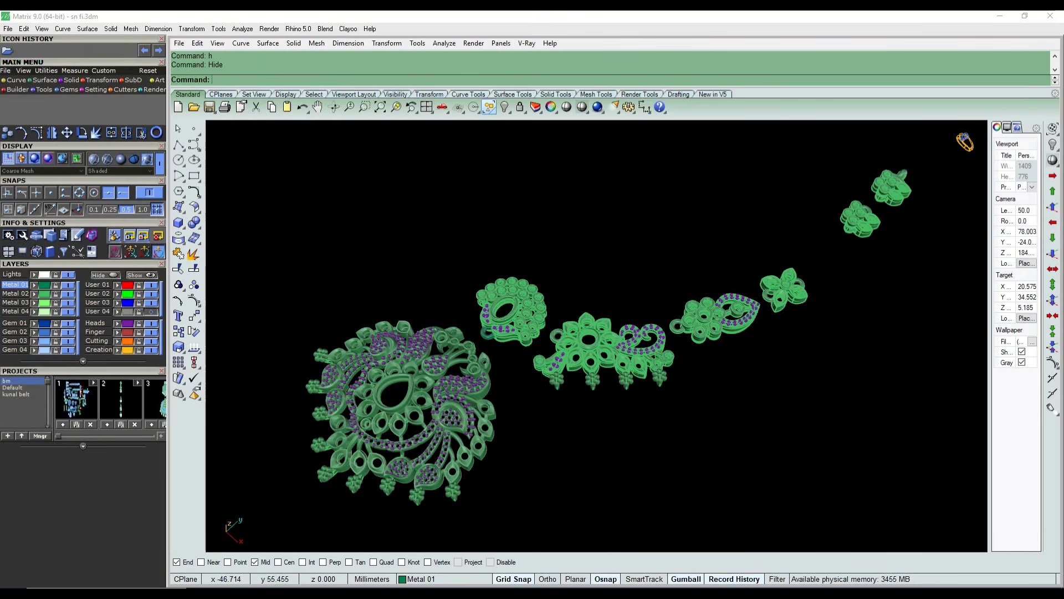
# Check the metal pieces for leftover curves and single surfaces by selecting each object type
pyautogui.click(489, 107)
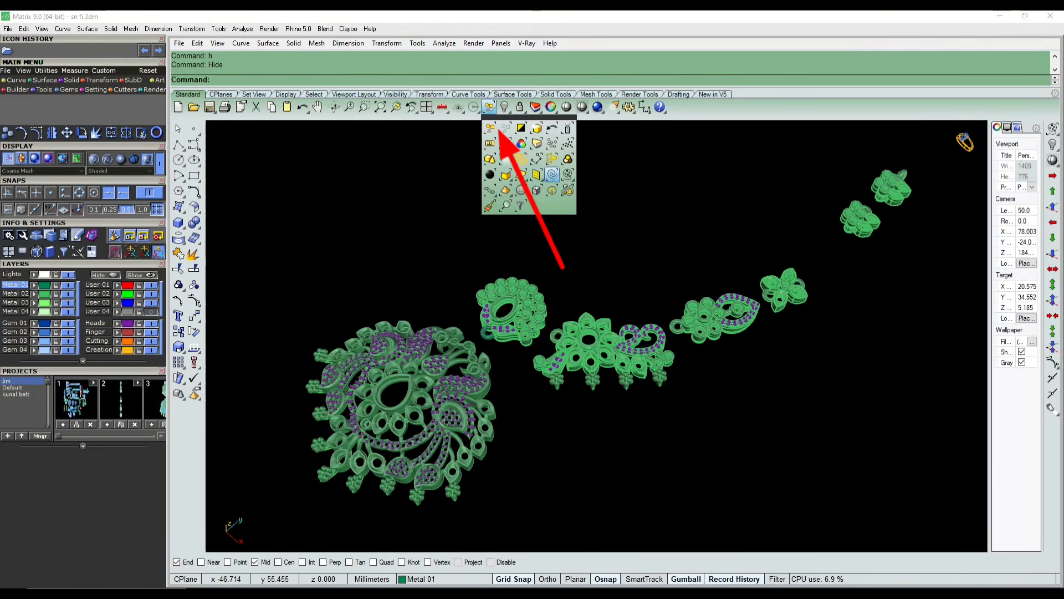
pyautogui.click(552, 174)
pyautogui.click(489, 107)
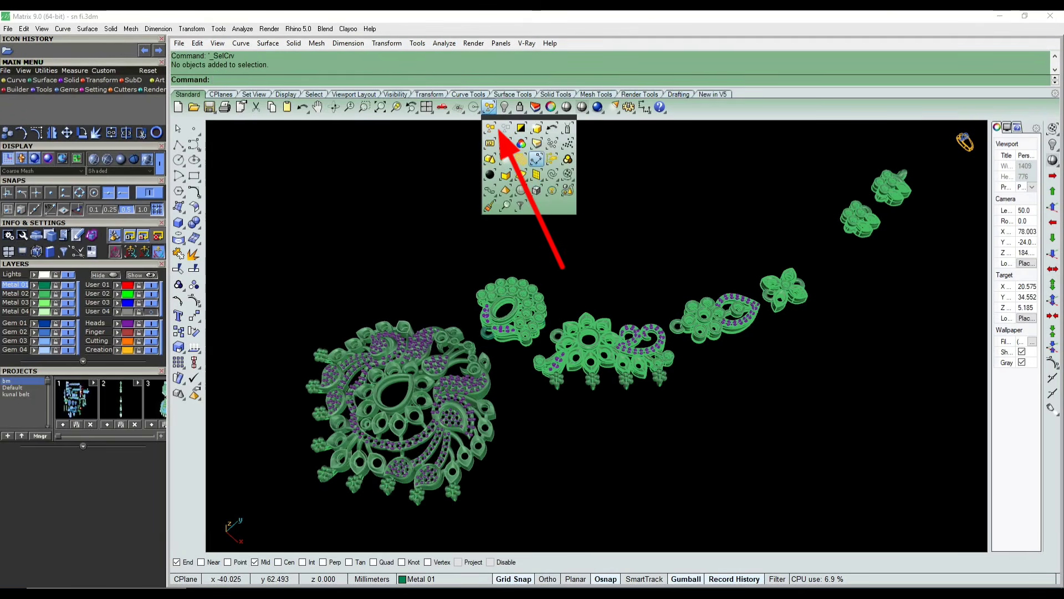
pyautogui.click(537, 159)
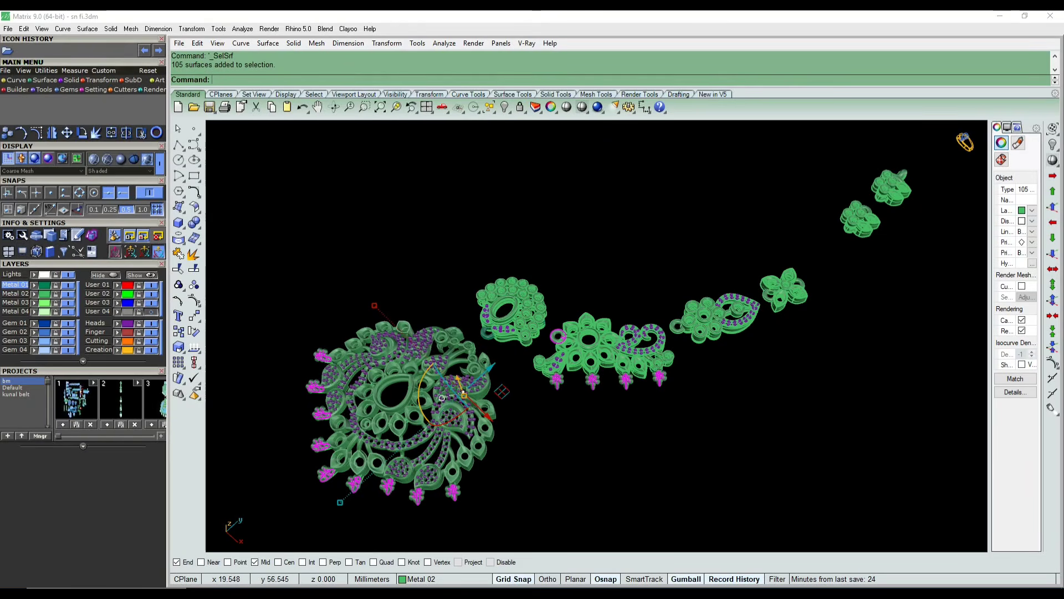
pyautogui.press('Escape')
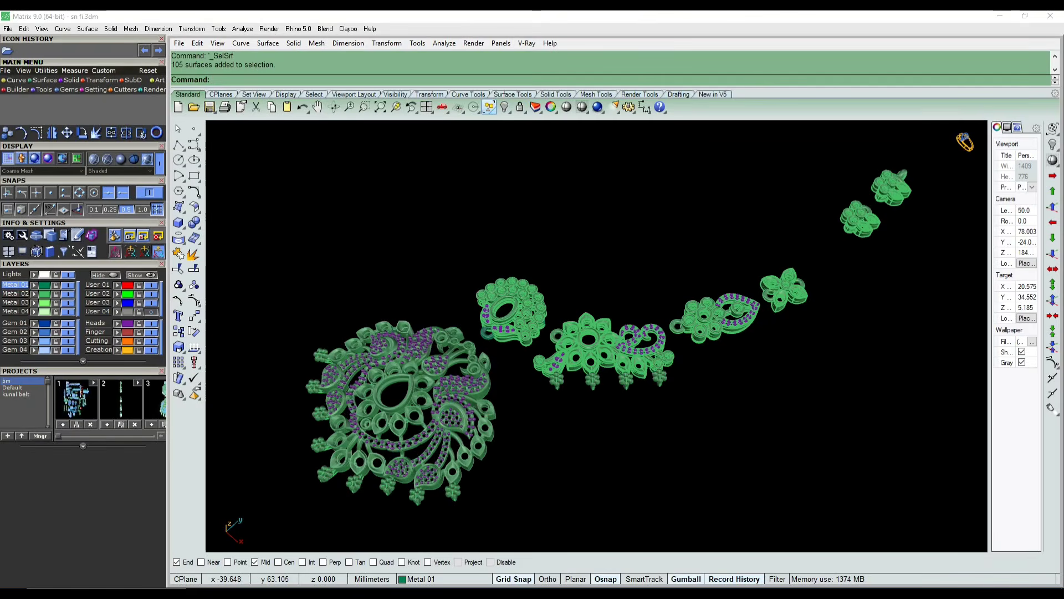
# Check the model for stray point objects and duplicate objects
pyautogui.click(488, 107)
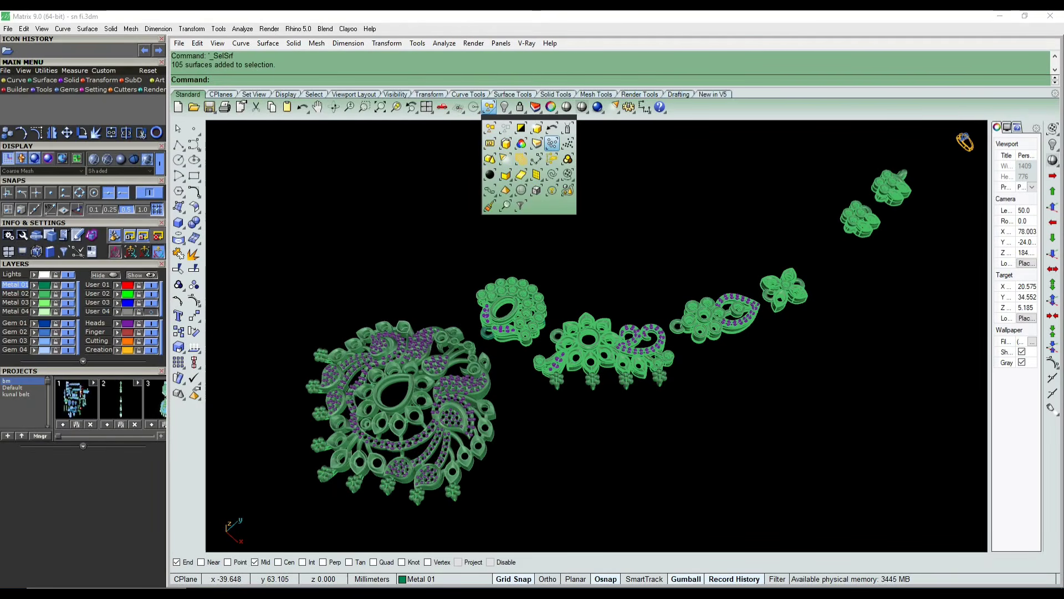
pyautogui.click(551, 143)
pyautogui.click(489, 107)
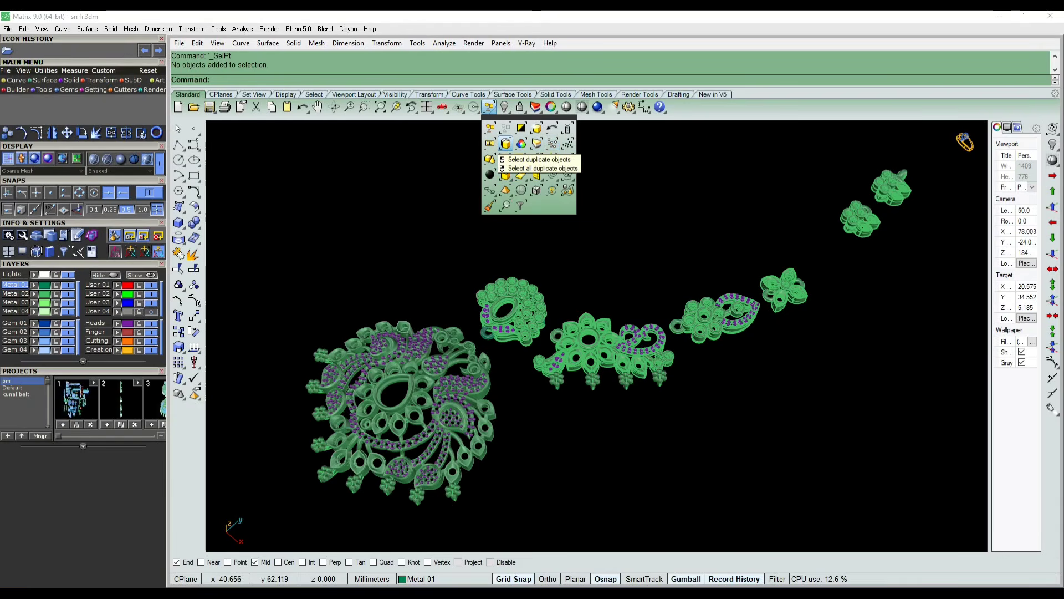
pyautogui.click(490, 159)
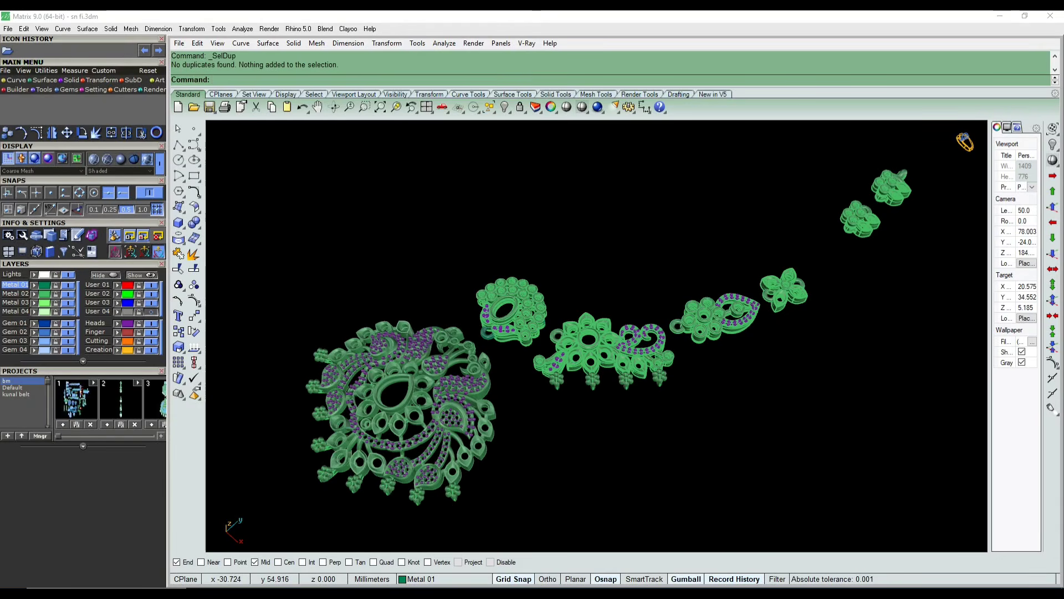
# Examine the gem-free pendant and links in a shaded perspective preview from several angles
pyautogui.moveTo(596, 388); pyautogui.dragTo(596, 266, button='right')
pyautogui.scroll(3, 596, 335)
pyautogui.moveTo(596, 336); pyautogui.dragTo(587, 405, button='right')
pyautogui.scroll(-2, 579, 315)
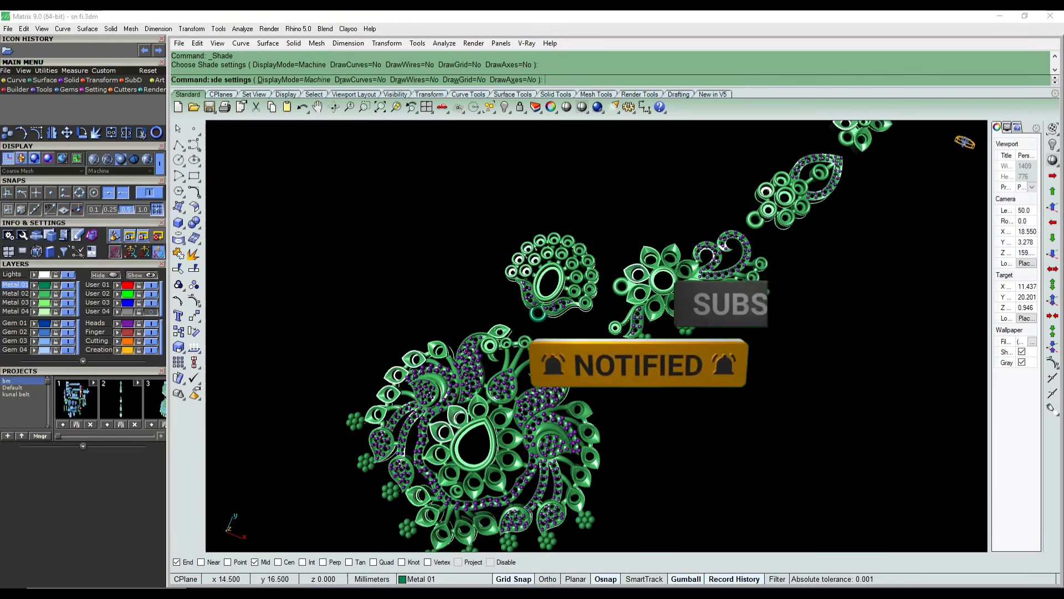
pyautogui.scroll(-9, 622, 378)
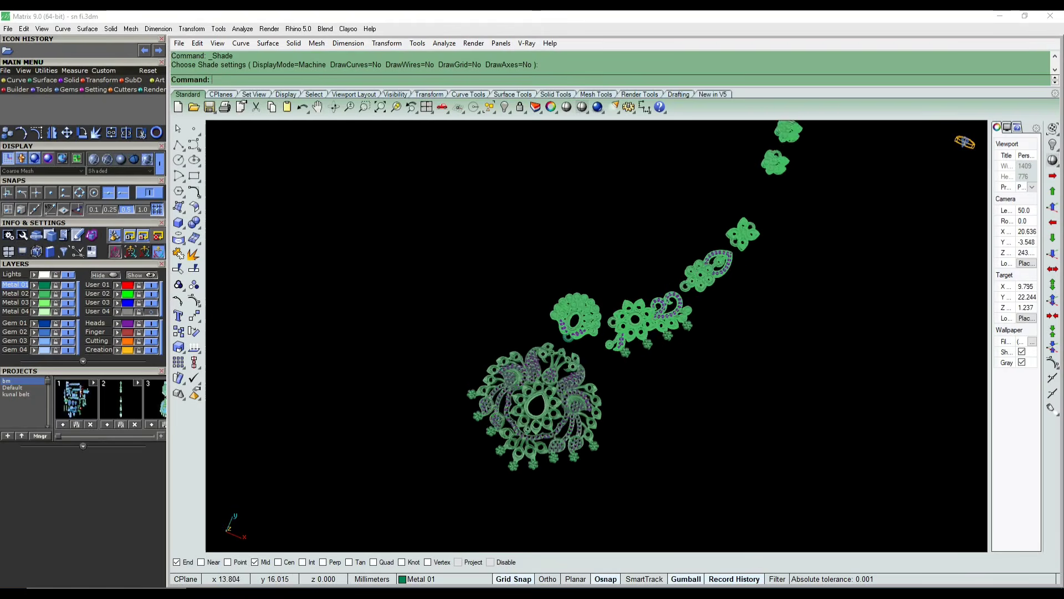
# Display the complete arrangement of metal pieces in the top view
pyautogui.hotkey('ctrl', 'F1')
pyautogui.scroll(-4, 624, 356)
pyautogui.moveTo(703, 178); pyautogui.dragTo(520, 499)
pyautogui.moveTo(697, 183); pyautogui.dragTo(483, 524)
pyautogui.press('Escape')
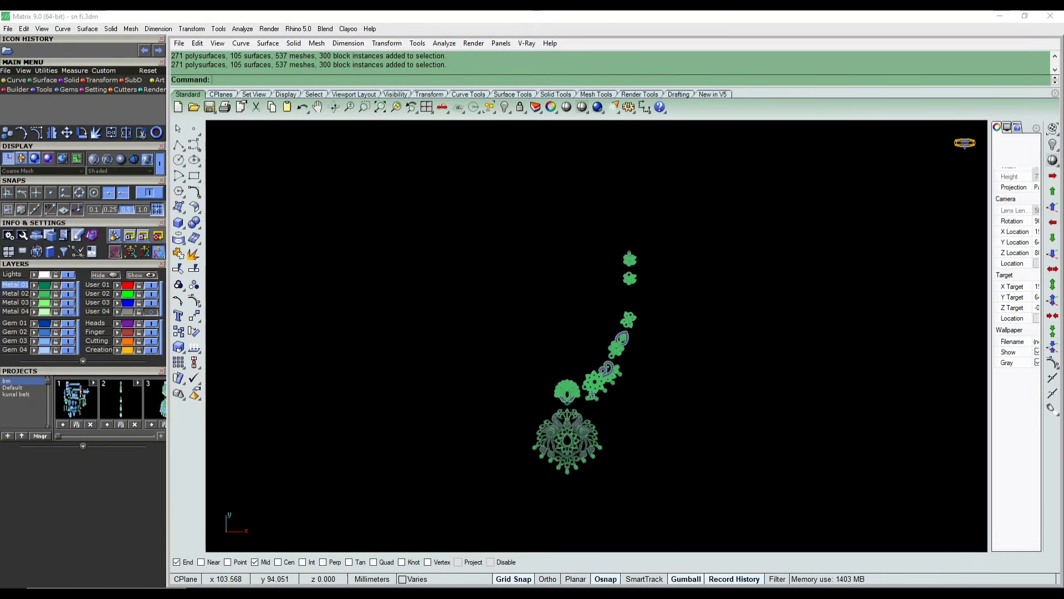
pyautogui.moveTo(704, 177); pyautogui.dragTo(599, 407)
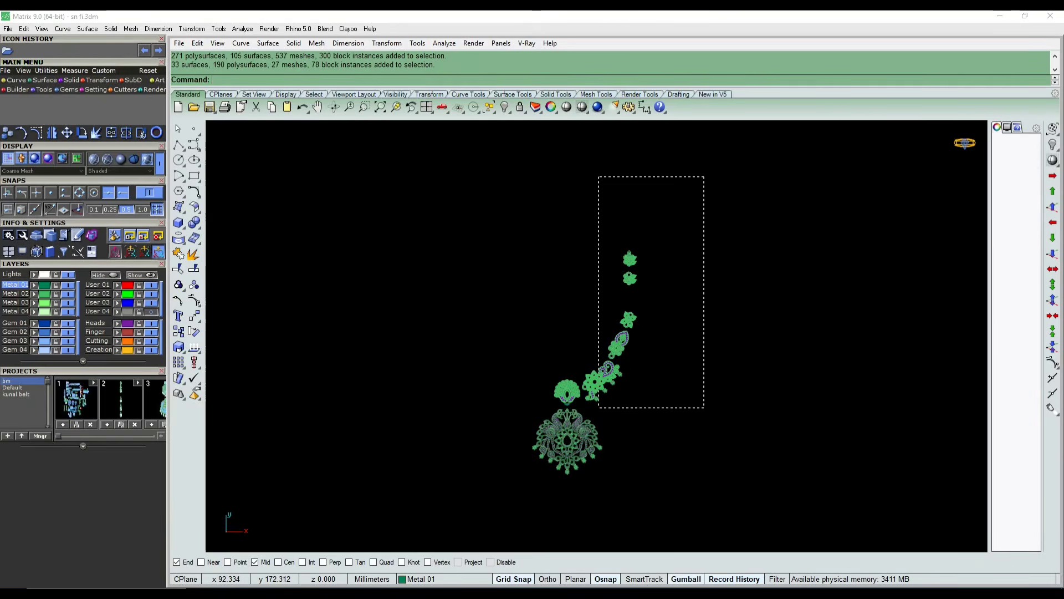
pyautogui.press('Escape')
pyautogui.moveTo(661, 355); pyautogui.dragTo(648, 333, button='right')
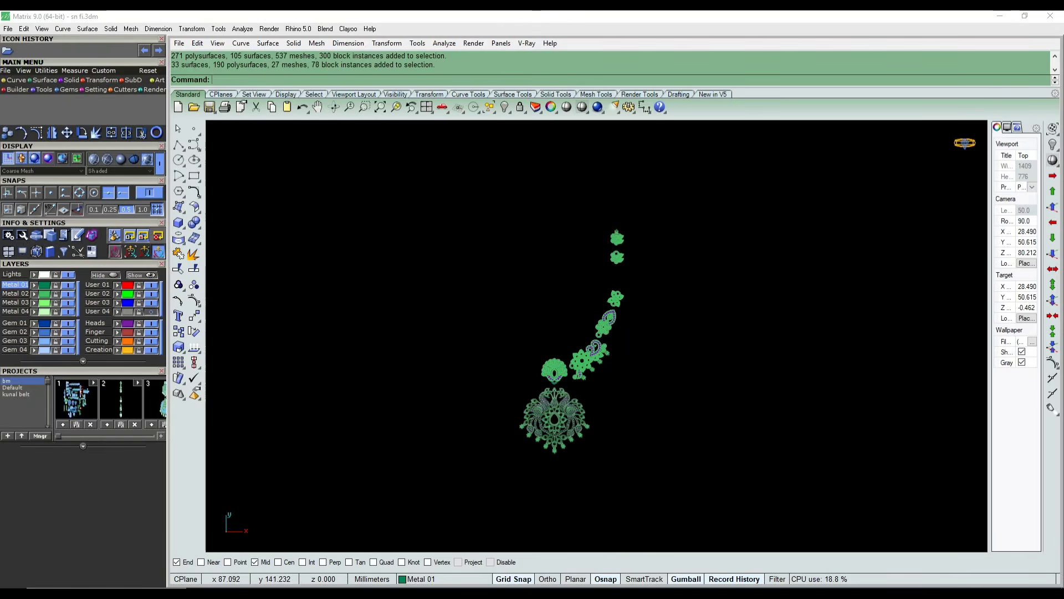
pyautogui.moveTo(597, 372); pyautogui.dragTo(588, 380)
pyautogui.moveTo(557, 255); pyautogui.dragTo(504, 423)
pyautogui.moveTo(691, 179); pyautogui.dragTo(494, 452)
pyautogui.press('Escape')
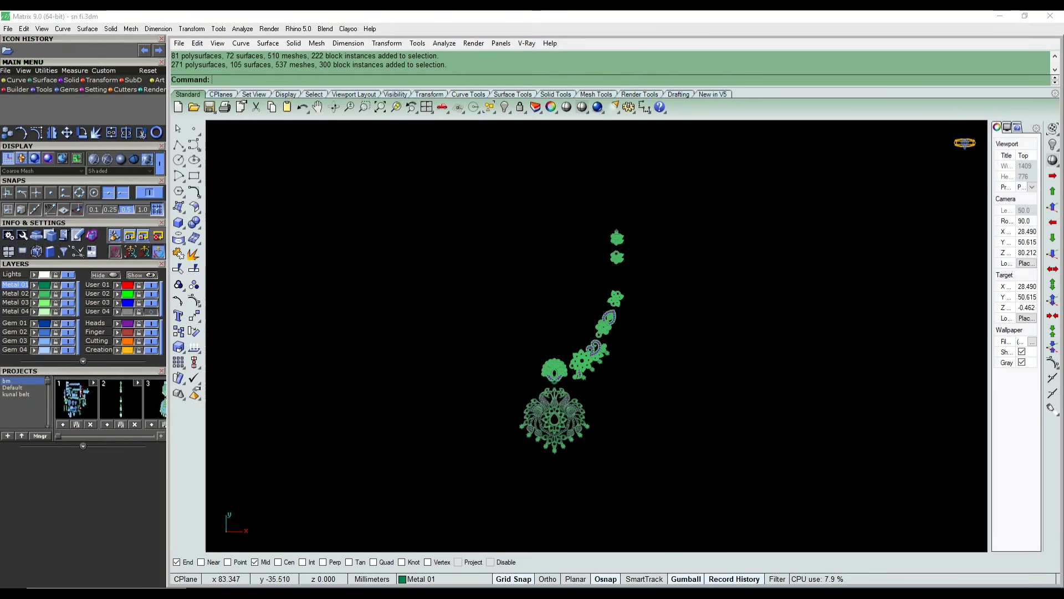
# Export the side link pieces to the Desktop as an STL file named 1 with a 0.01 mm tolerance
pyautogui.moveTo(693, 204); pyautogui.dragTo(597, 365)
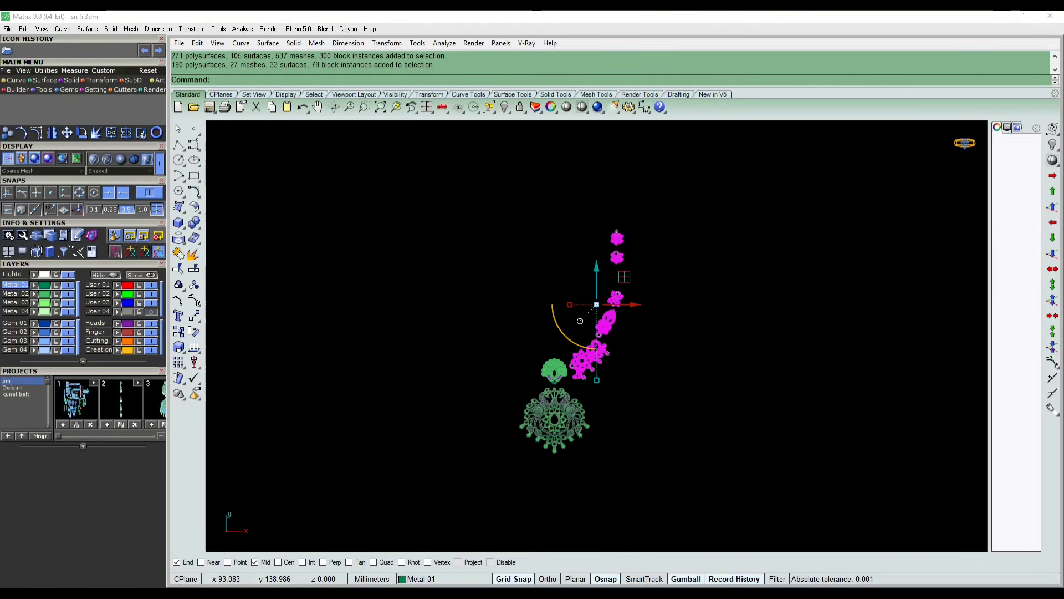
pyautogui.press('Escape')
pyautogui.moveTo(673, 200); pyautogui.dragTo(595, 363)
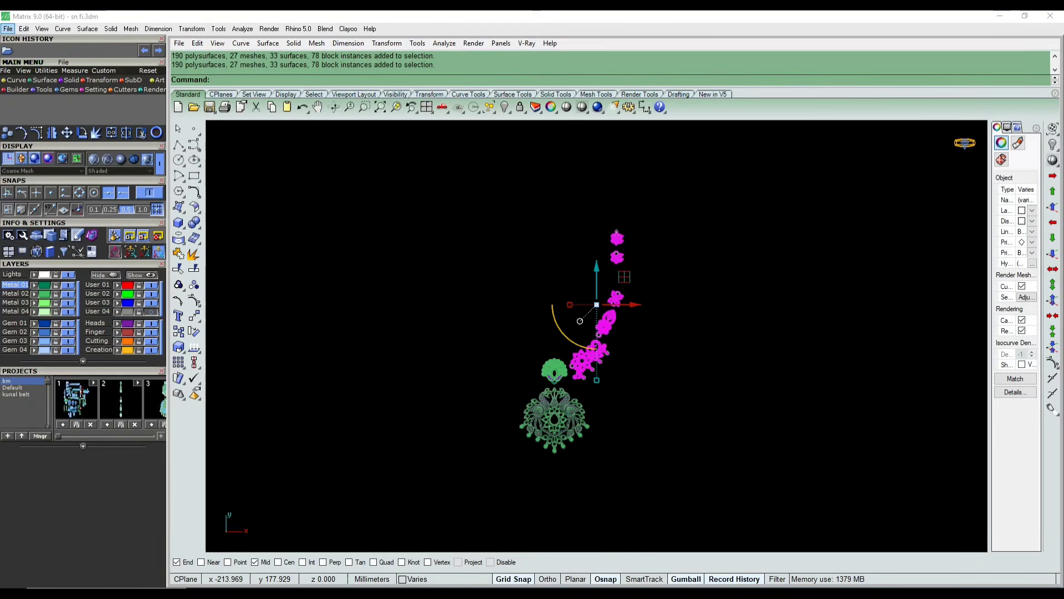
pyautogui.click(8, 28)
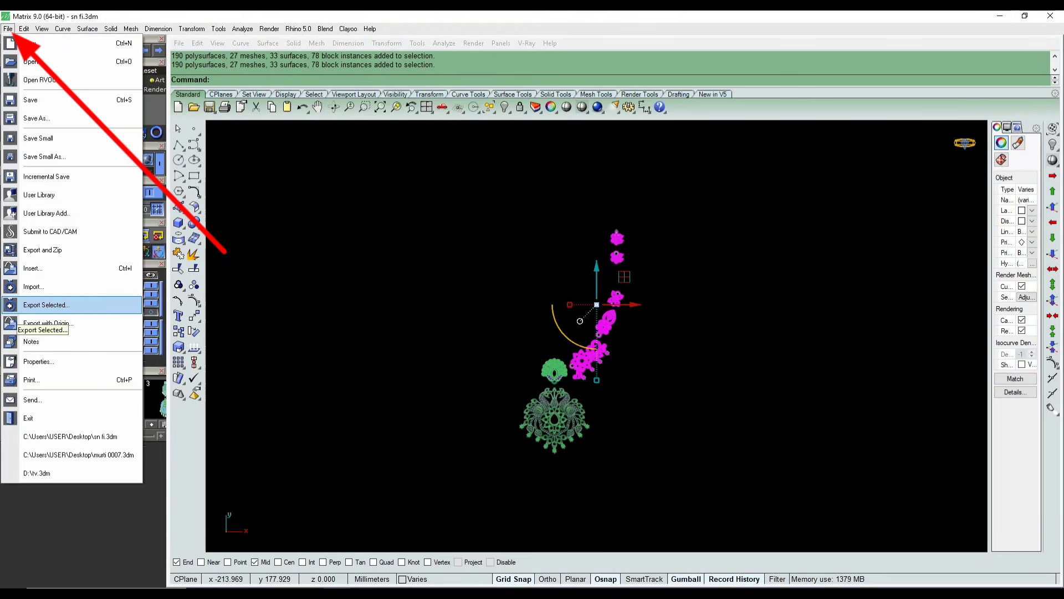
pyautogui.click(45, 304)
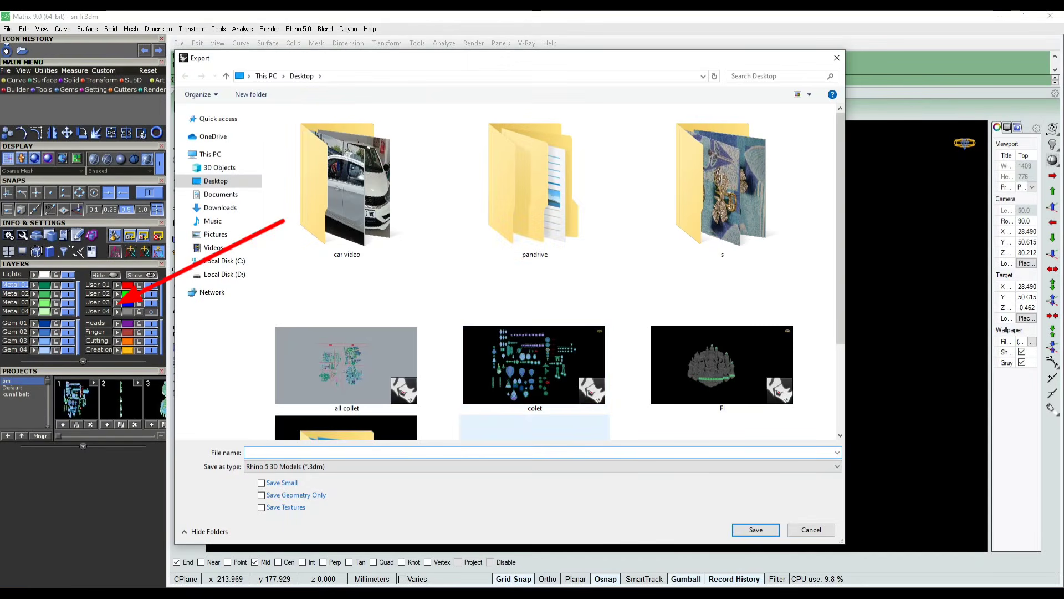
pyautogui.scroll(-2, 534, 427)
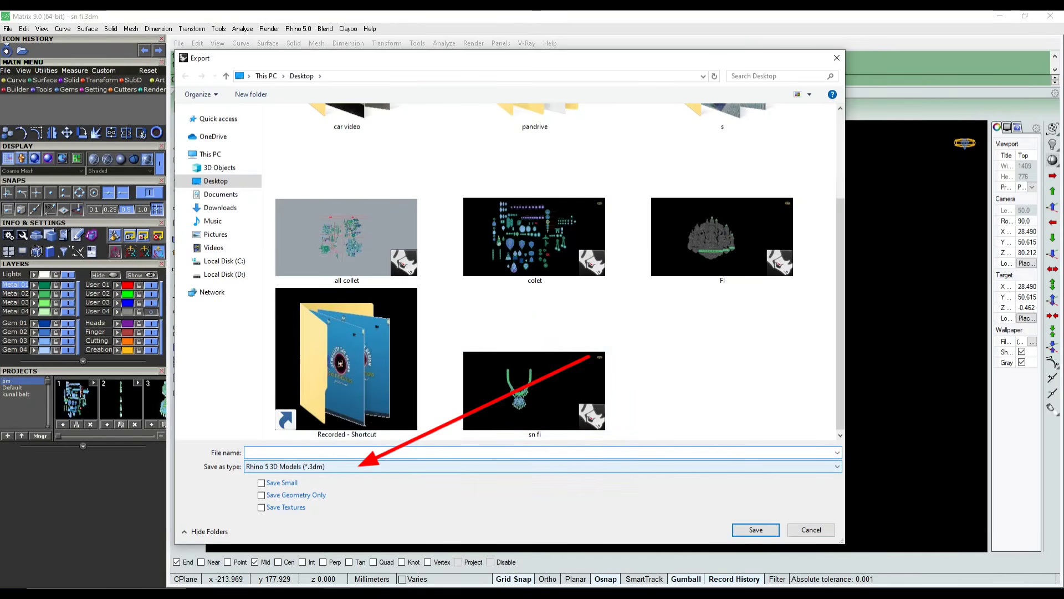
pyautogui.click(542, 466)
pyautogui.scroll(-2, 538, 334)
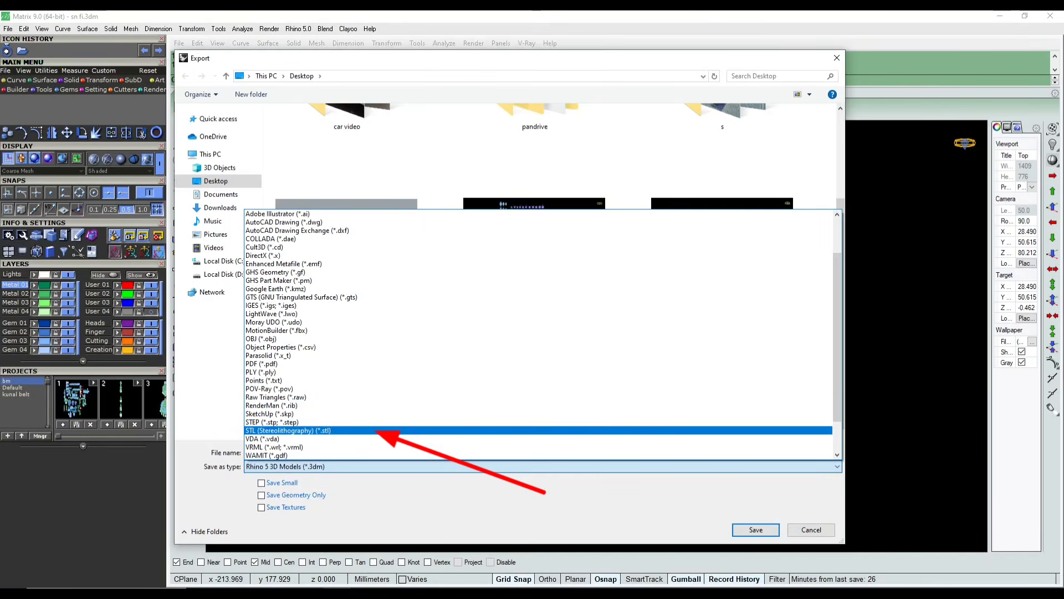
pyautogui.click(376, 430)
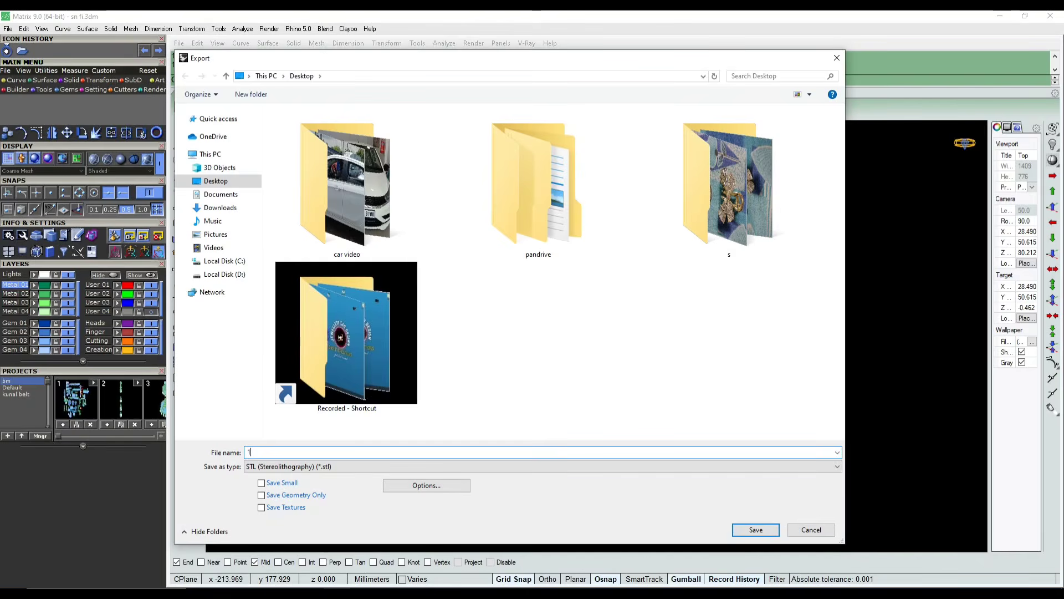
pyautogui.press('Return')
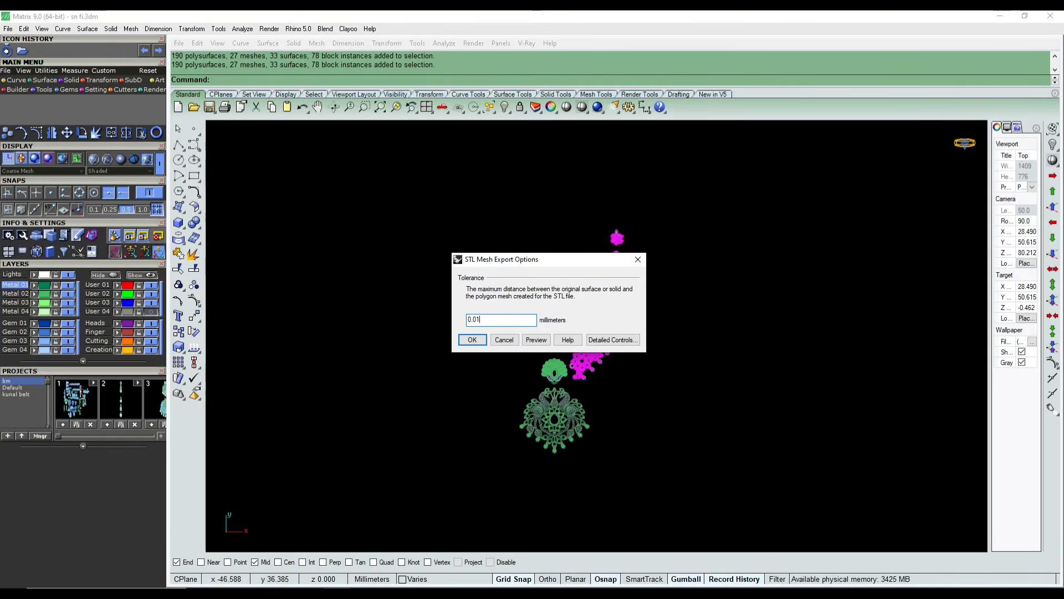
pyautogui.press('Return')
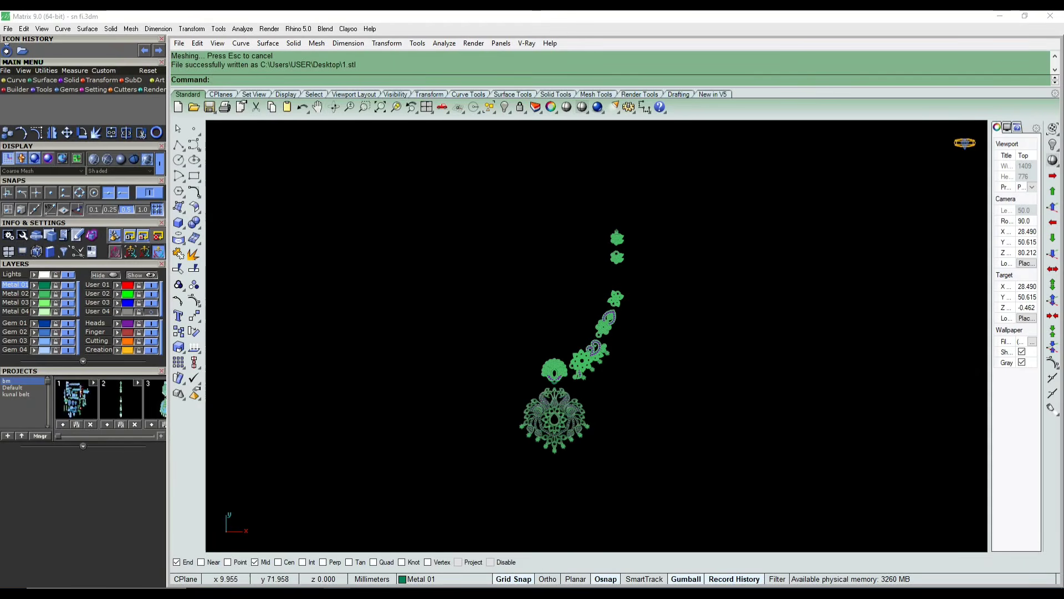
# Export the large pendant and the piece above it as an STL file named 2 with a 0.01 mm tolerance
pyautogui.moveTo(545, 362); pyautogui.dragTo(514, 466)
pyautogui.hotkey('ctrl', 'e')
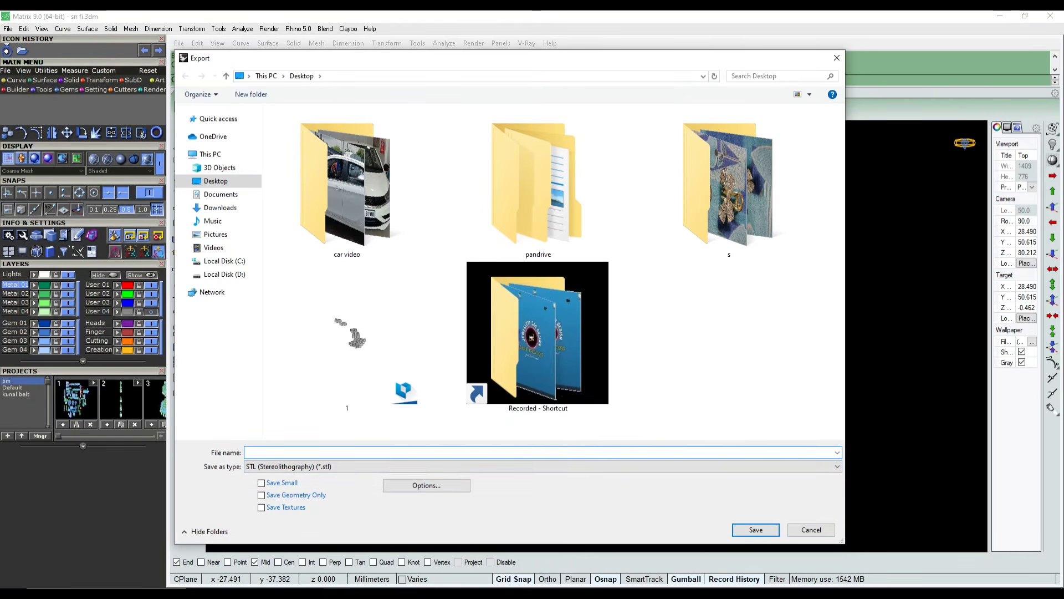
pyautogui.press('Return')
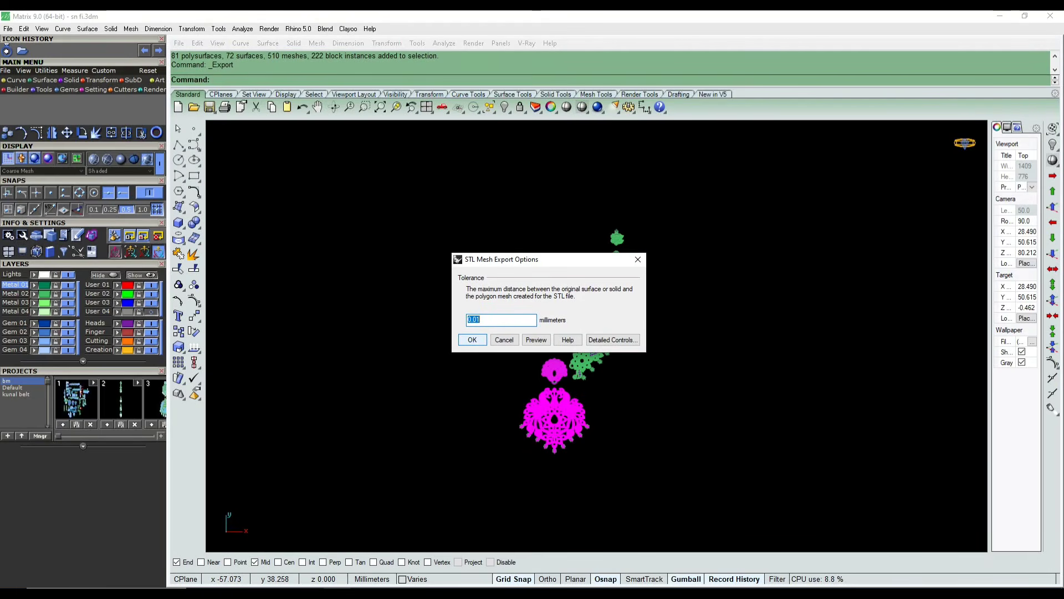
pyautogui.press('Return')
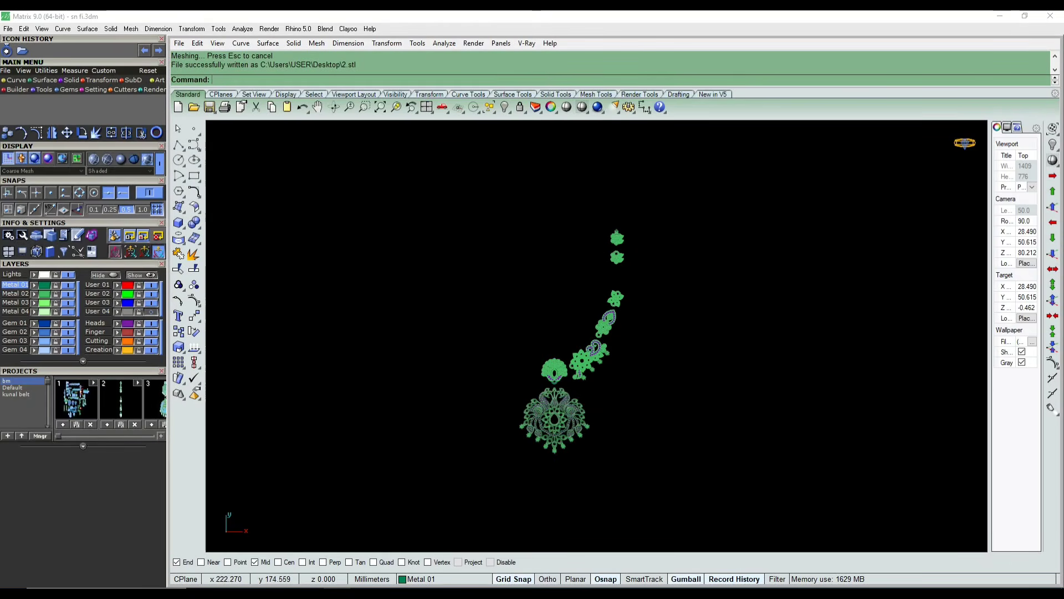
# Switch to the Materialise Magics window containing 1.stl
pyautogui.click(1000, 16)
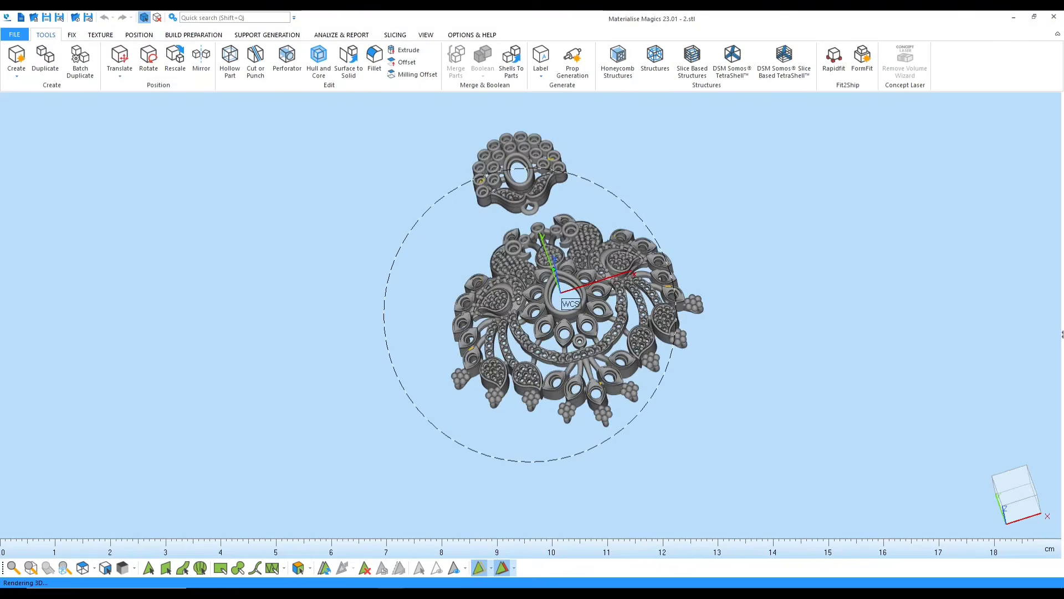
pyautogui.moveTo(390, 591)
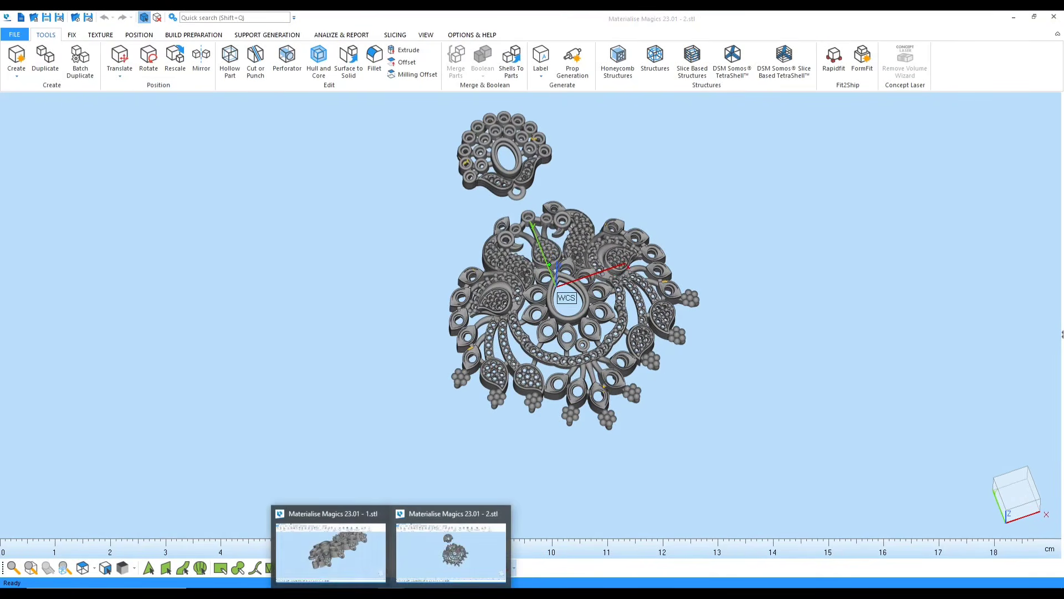
pyautogui.click(331, 548)
# Examine the exported link pieces in 1.stl from several angles and close up for marked bad edges
pyautogui.moveTo(528, 277); pyautogui.dragTo(528, 388, button='right')
pyautogui.scroll(-3, 528, 315)
pyautogui.scroll(3, 529, 315)
pyautogui.scroll(2, 529, 315)
pyautogui.moveTo(532, 313); pyautogui.dragTo(322, 460, button='middle')
pyautogui.moveTo(639, 169); pyautogui.dragTo(530, 315, button='middle')
pyautogui.moveTo(531, 315); pyautogui.dragTo(533, 350, button='right')
pyautogui.scroll(-3, 533, 350)
pyautogui.moveTo(533, 350); pyautogui.dragTo(450, 302, button='middle')
pyautogui.moveTo(450, 302); pyautogui.dragTo(403, 252, button='right')
pyautogui.scroll(3, 501, 321)
pyautogui.moveTo(502, 320); pyautogui.dragTo(772, 192, button='right')
pyautogui.scroll(-3, 772, 192)
pyautogui.moveTo(772, 192); pyautogui.dragTo(536, 190, button='middle')
pyautogui.moveTo(537, 189); pyautogui.dragTo(554, 138, button='right')
pyautogui.scroll(3, 530, 188)
pyautogui.scroll(2, 552, 144)
pyautogui.moveTo(554, 244)
pyautogui.mouseDown(button='right')
pyautogui.moveTo(524, 222)
pyautogui.moveTo(554, 244)
pyautogui.mouseUp(button='right')
pyautogui.scroll(2, 523, 222)
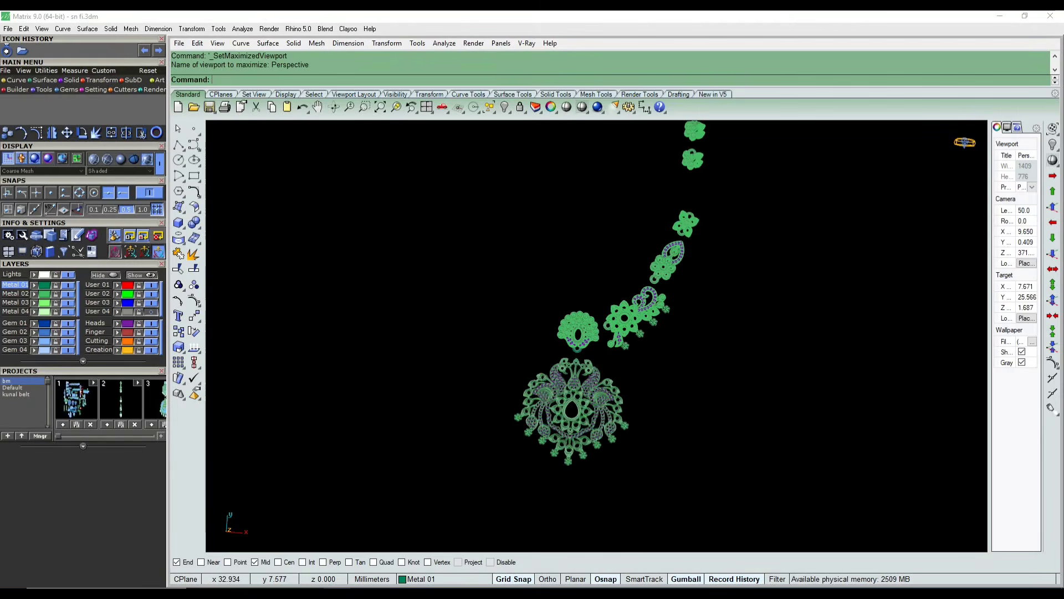
# In Matrix, remove the frame piece around the side opening at the leaf-shaped link's tip from its group
pyautogui.write('Z')
pyautogui.press('Return')
pyautogui.moveTo(604, 276); pyautogui.dragTo(793, 382)
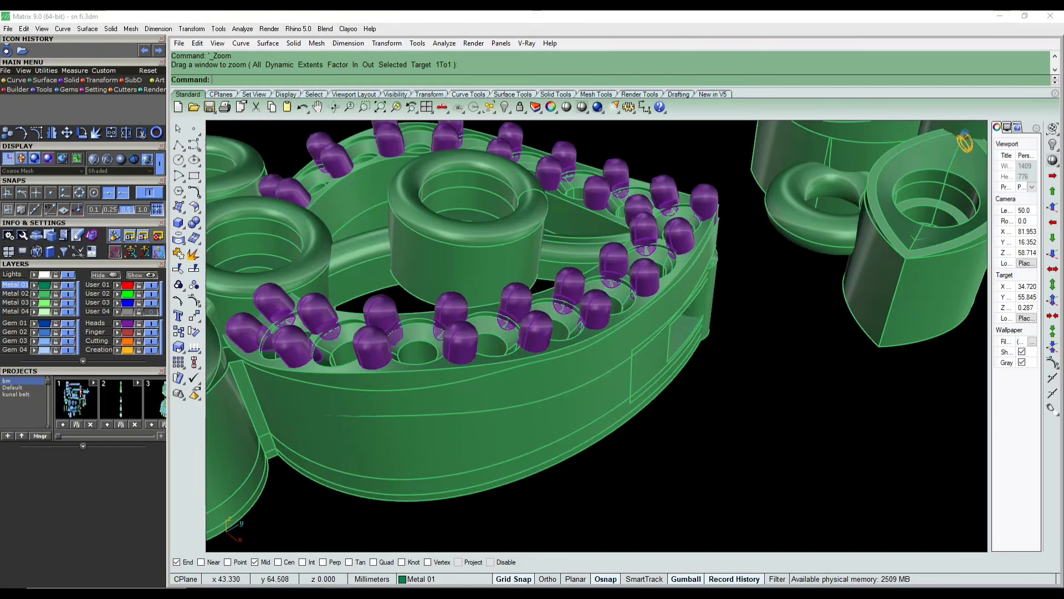
pyautogui.moveTo(654, 388); pyautogui.dragTo(560, 288, button='right')
pyautogui.click(182, 287)
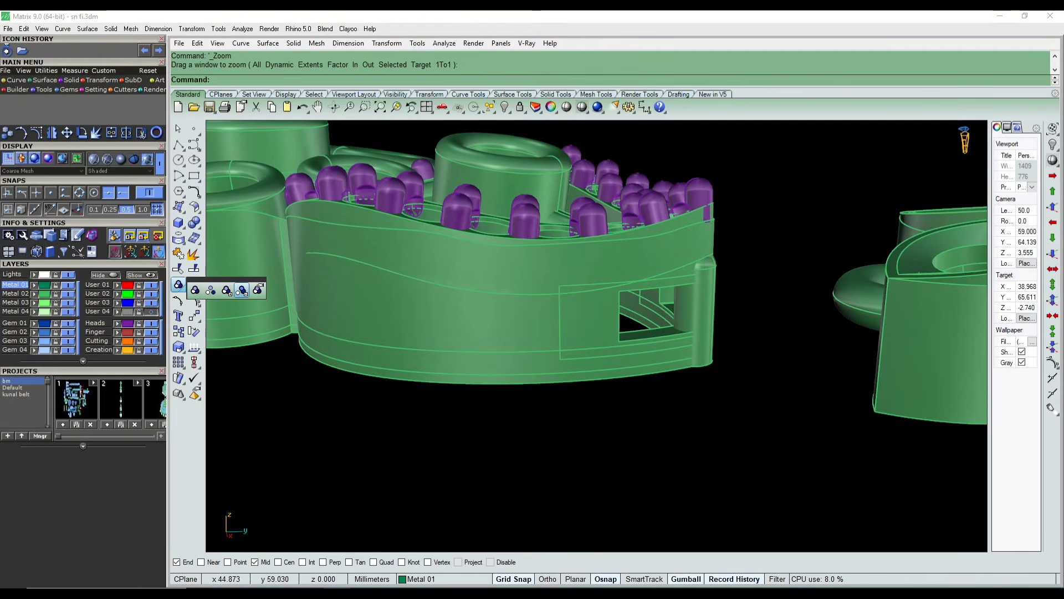
pyautogui.click(243, 288)
pyautogui.click(581, 319)
pyautogui.click(617, 254)
pyautogui.press('Return')
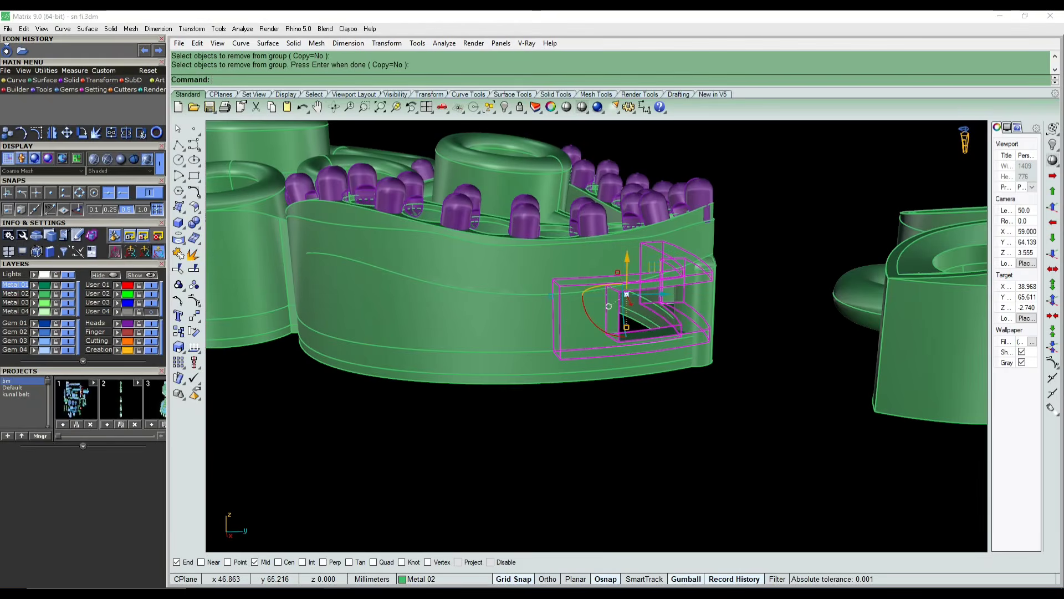
# Lock the ungrouped frame piece to inspect how it sits in the link's side opening, and undo the last change
pyautogui.moveTo(635, 325); pyautogui.dragTo(591, 275, button='right')
pyautogui.write('l')
pyautogui.press('Return')
pyautogui.scroll(5, 611, 304)
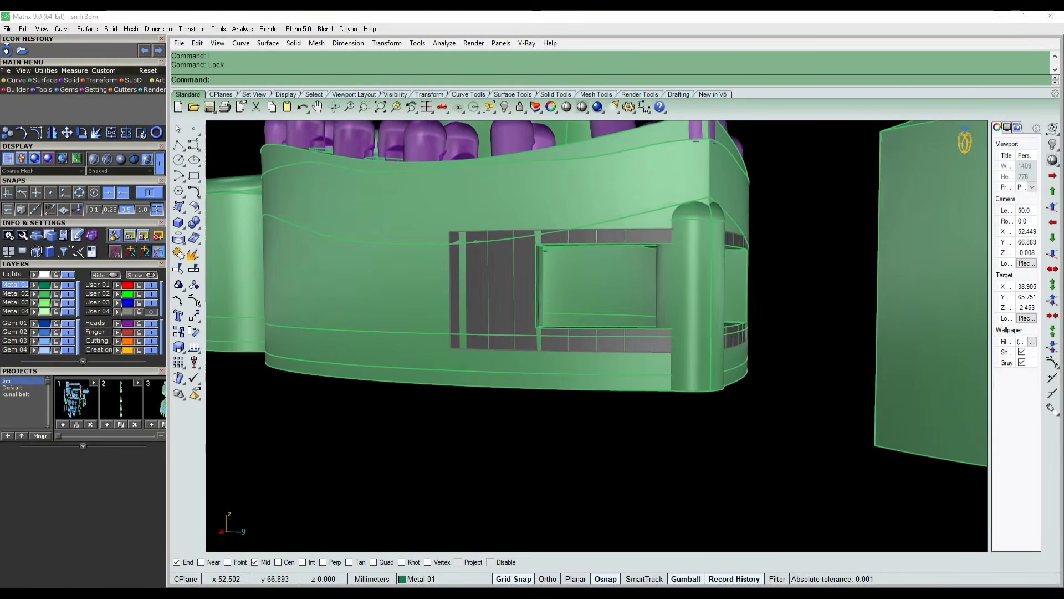
pyautogui.moveTo(621, 331); pyautogui.dragTo(603, 375, button='right')
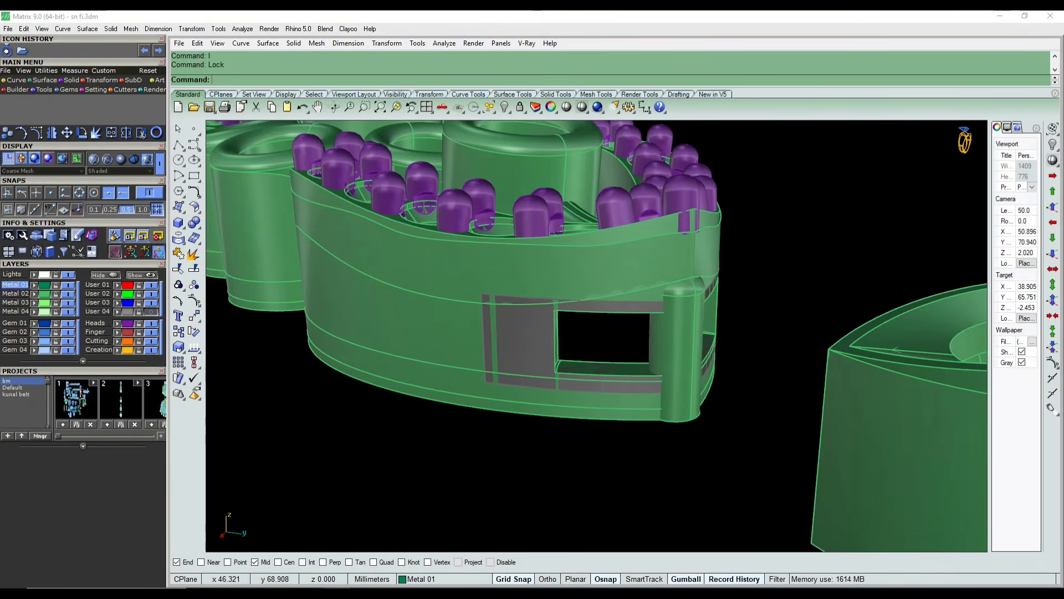
pyautogui.hotkey('ctrl', 'z')
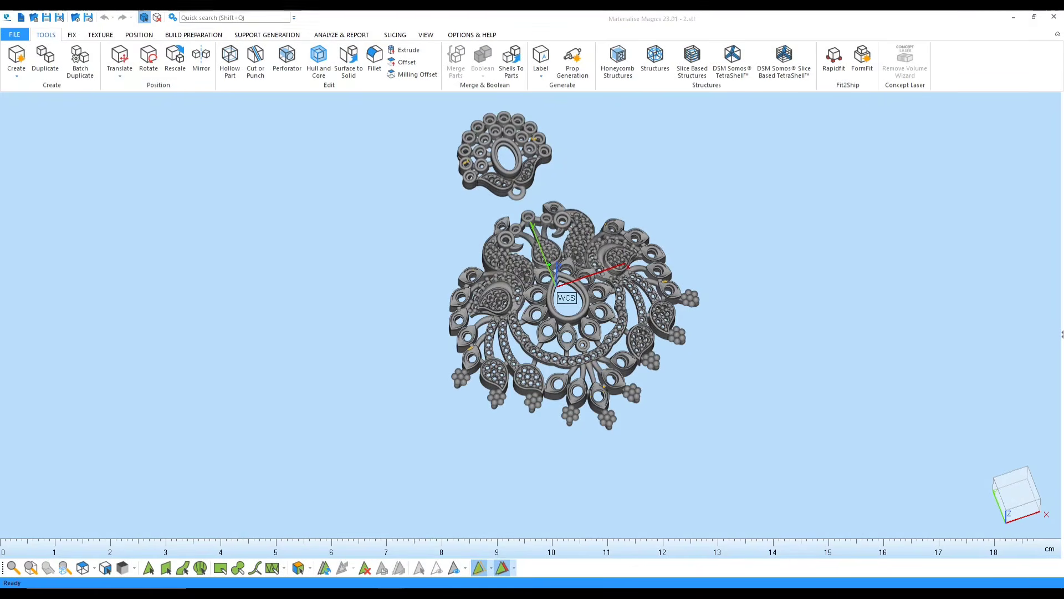
# Return to 1.stl in Magics and examine the leaf-shaped link's side opening and yellow-marked edges close up and from several angles
pyautogui.moveTo(392, 592)
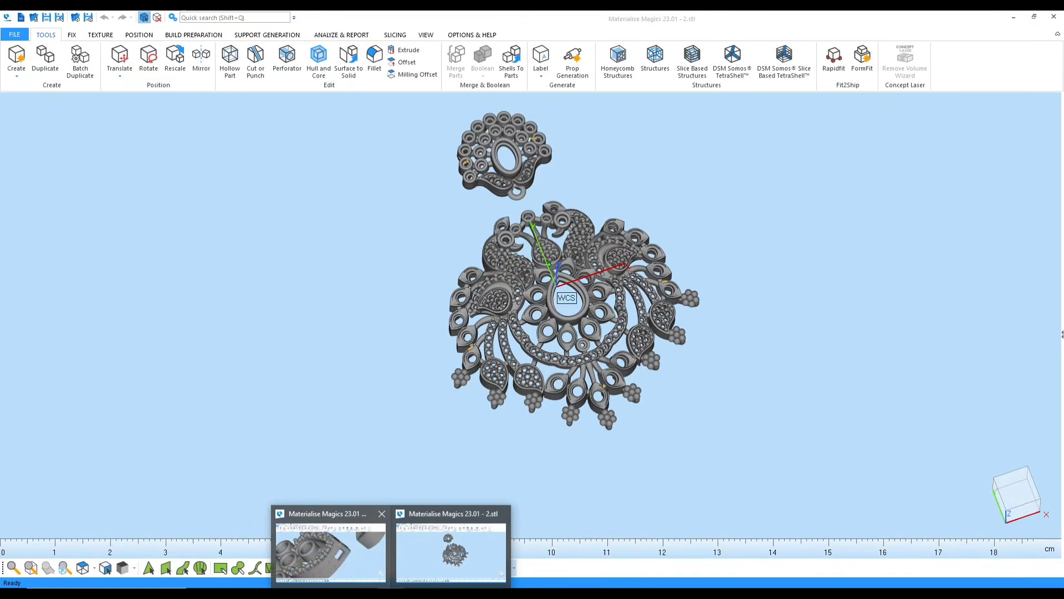
pyautogui.click(330, 549)
pyautogui.scroll(-3, 574, 379)
pyautogui.moveTo(604, 161); pyautogui.dragTo(549, 121, button='right')
pyautogui.scroll(2, 598, 327)
pyautogui.moveTo(599, 327)
pyautogui.mouseDown(button='right')
pyautogui.moveTo(643, 360)
pyautogui.moveTo(598, 327)
pyautogui.mouseUp(button='right')
pyautogui.moveTo(864, 233); pyautogui.dragTo(997, 116, button='right')
pyautogui.moveTo(673, 280); pyautogui.dragTo(582, 185, button='right')
pyautogui.scroll(2, 613, 281)
pyautogui.moveTo(612, 281); pyautogui.dragTo(604, 358, button='right')
pyautogui.moveTo(1025, 146); pyautogui.dragTo(579, 297, button='right')
pyautogui.scroll(2, 579, 297)
pyautogui.moveTo(579, 297); pyautogui.dragTo(532, 293, button='middle')
pyautogui.moveTo(533, 293); pyautogui.dragTo(535, 296, button='right')
pyautogui.scroll(-8, 425, 342)
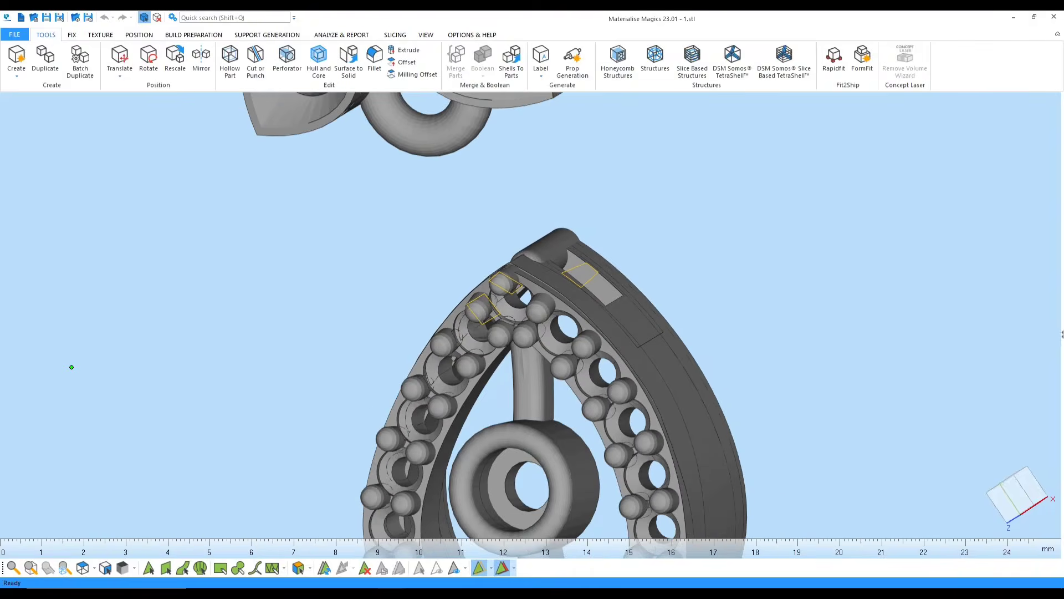
pyautogui.moveTo(560, 308); pyautogui.dragTo(575, 328, button='right')
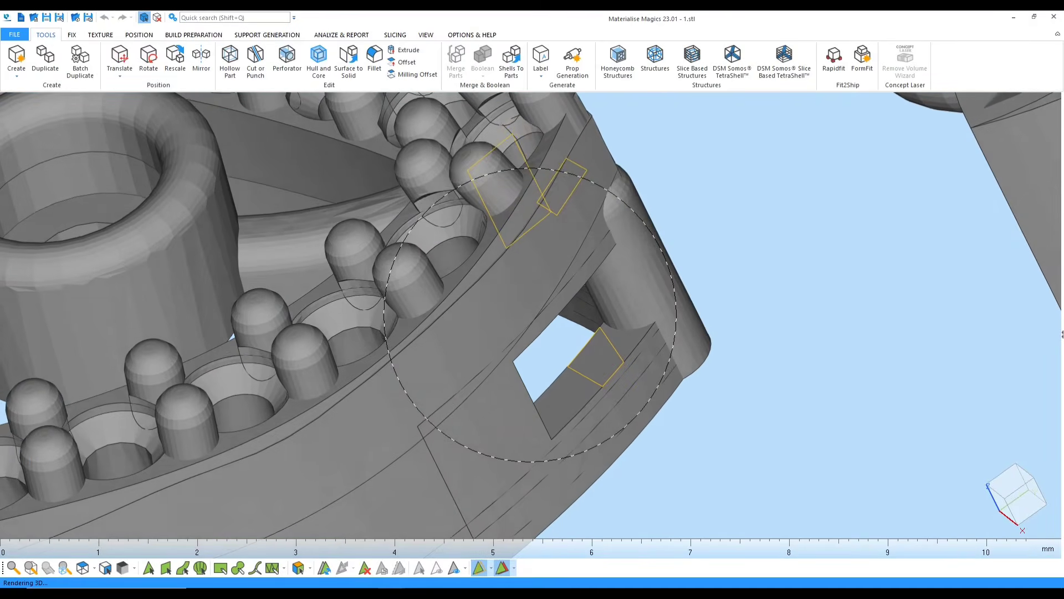
pyautogui.scroll(-5, 574, 328)
pyautogui.scroll(-5, 539, 222)
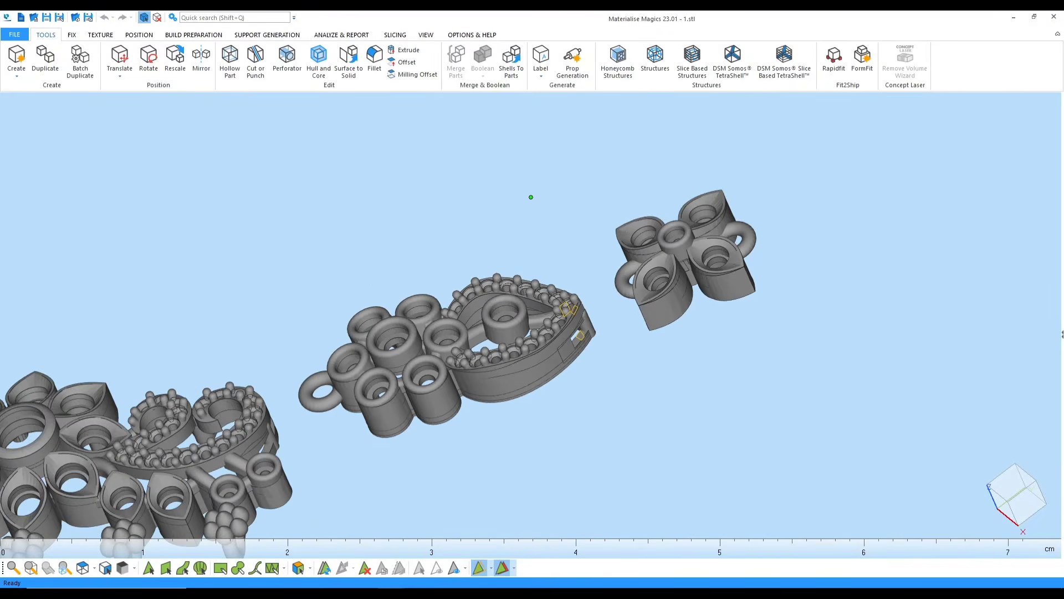
# Apply a global triangle reduction to the part with 0.010 mm tolerance, 5° maximum angle, 2 iterations and textures kept intact
pyautogui.hotkey('ctrl', 't')
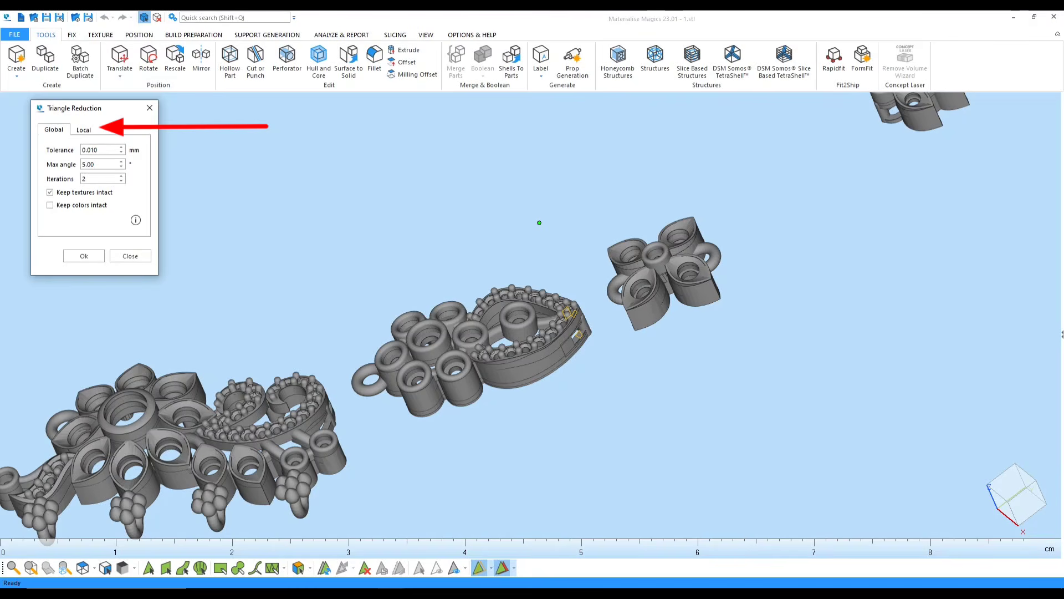
pyautogui.click(83, 129)
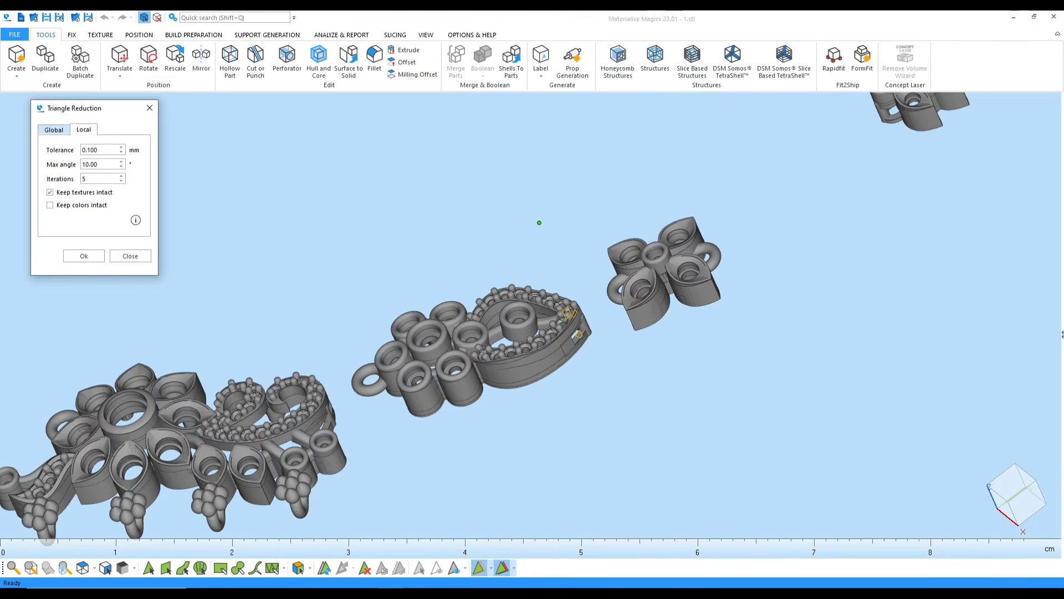
pyautogui.click(54, 130)
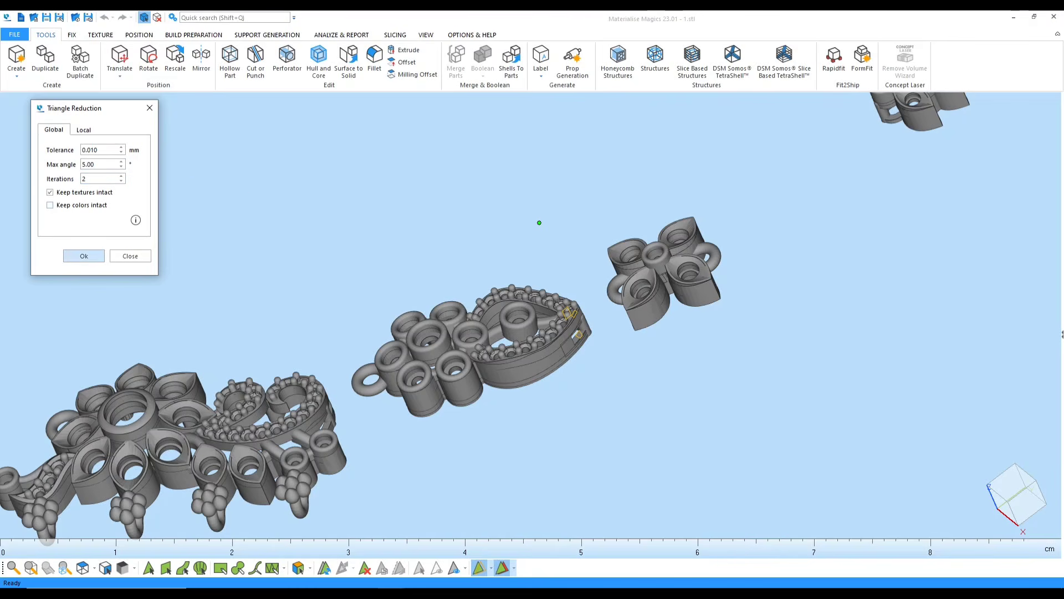
pyautogui.click(83, 255)
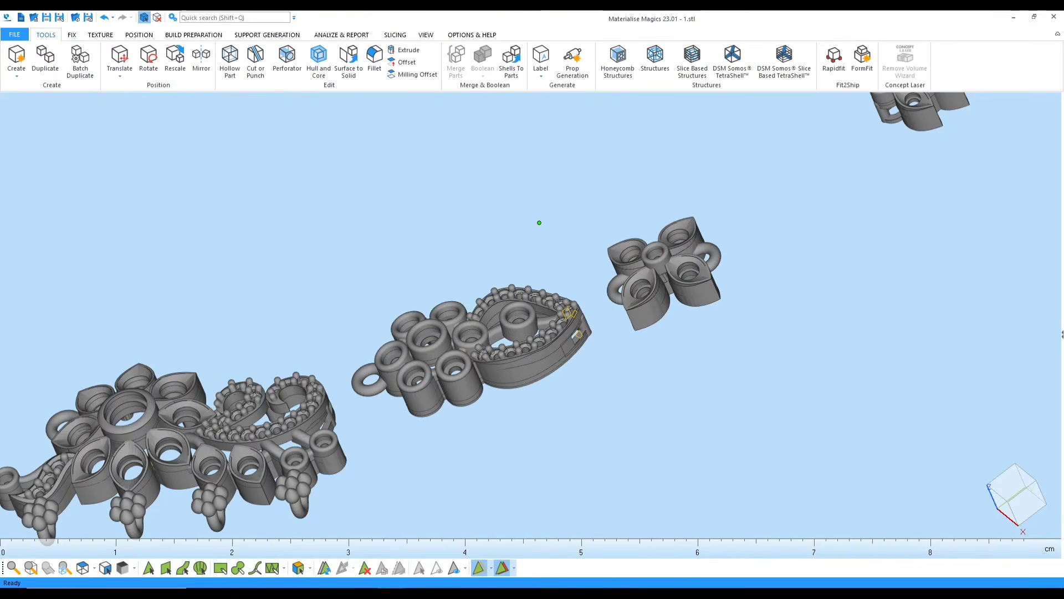
# Run the Fix Wizard diagnostics on part 1 without a full analysis or the overlapping triangles check
pyautogui.hotkey('ctrl', 'f')
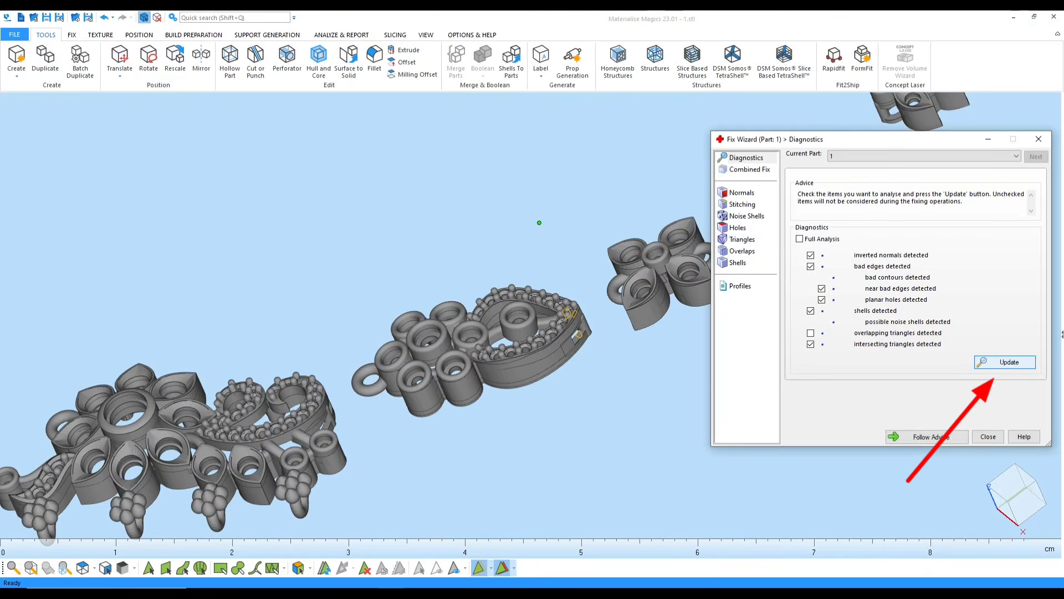
pyautogui.click(1004, 362)
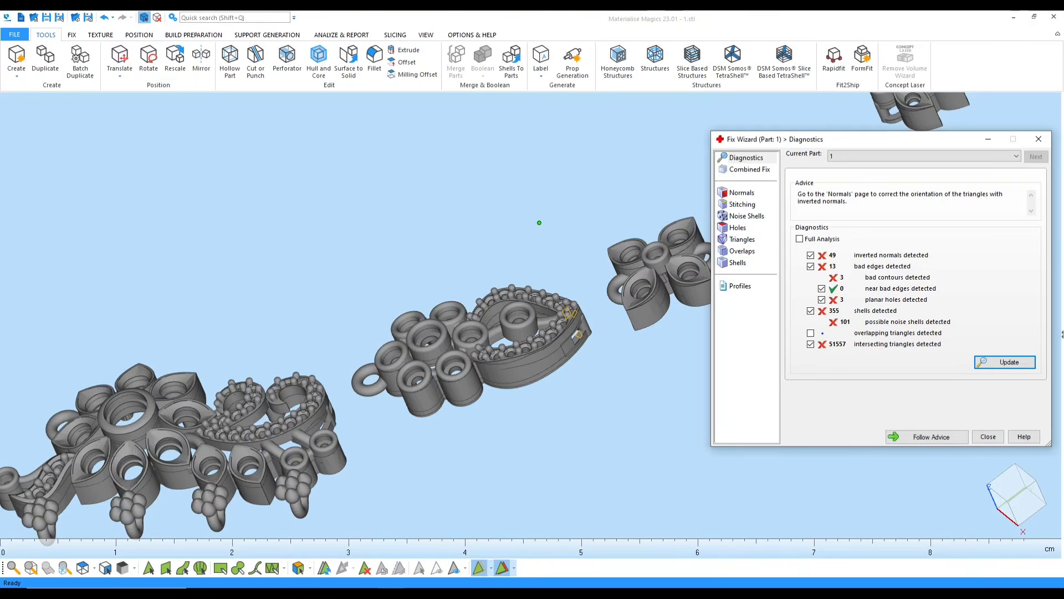
# Try automatic shell fixing on part 1, proceeding with the unify despite the bad edges around the leaf-shaped link's side opening
pyautogui.scroll(-3, 471, 335)
pyautogui.scroll(6, 508, 340)
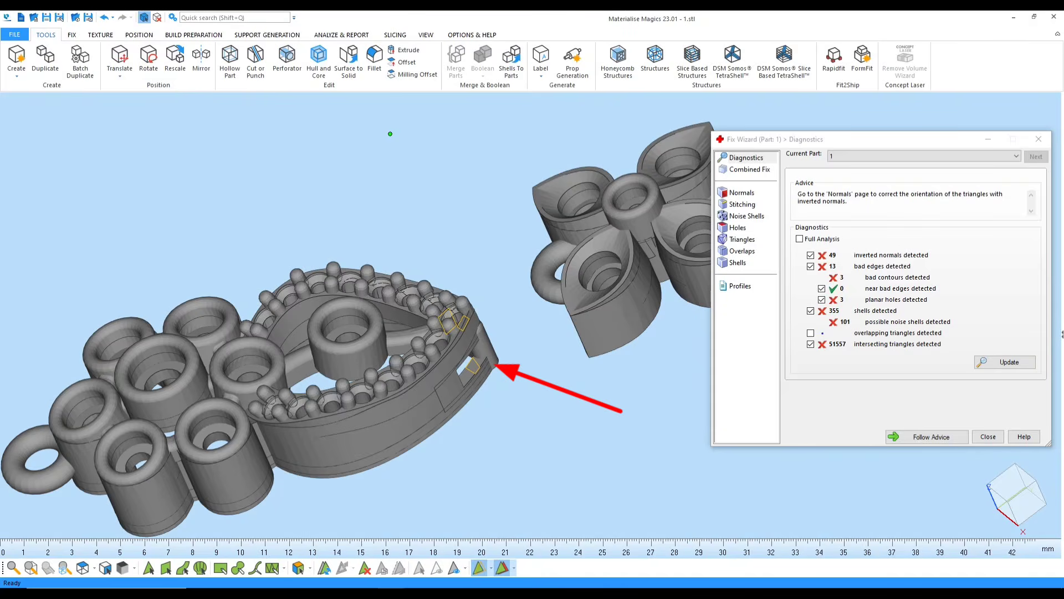
pyautogui.click(738, 262)
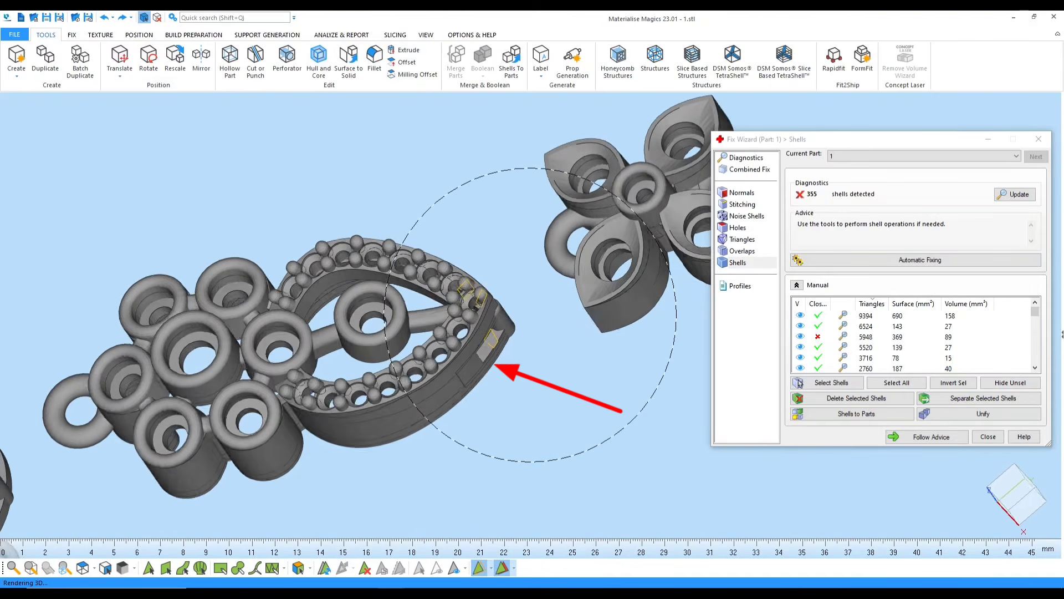
pyautogui.moveTo(518, 374); pyautogui.dragTo(518, 327, button='right')
pyautogui.scroll(2, 518, 327)
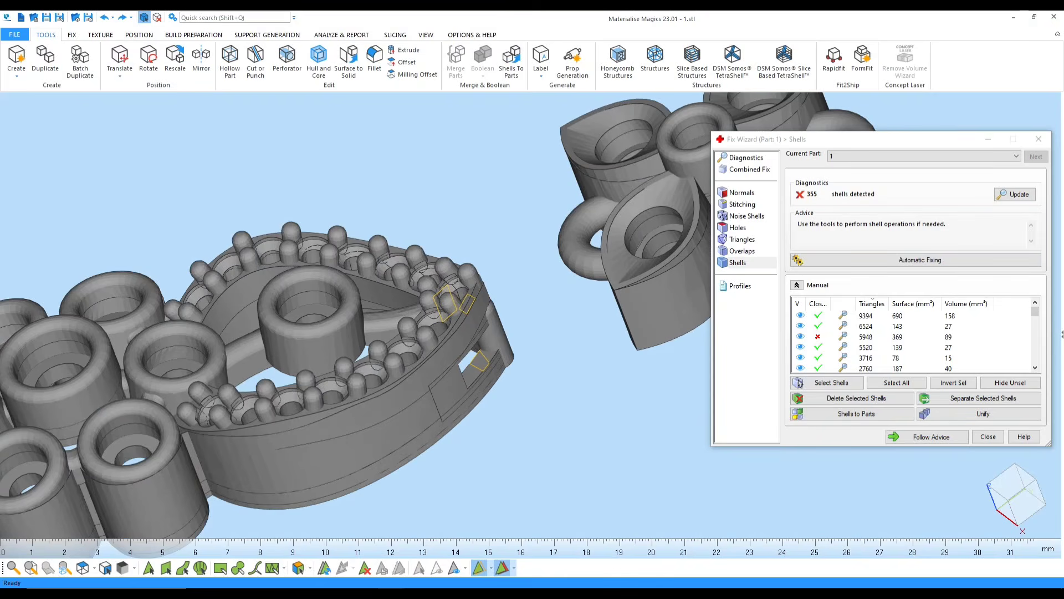
pyautogui.moveTo(518, 327); pyautogui.dragTo(518, 363, button='right')
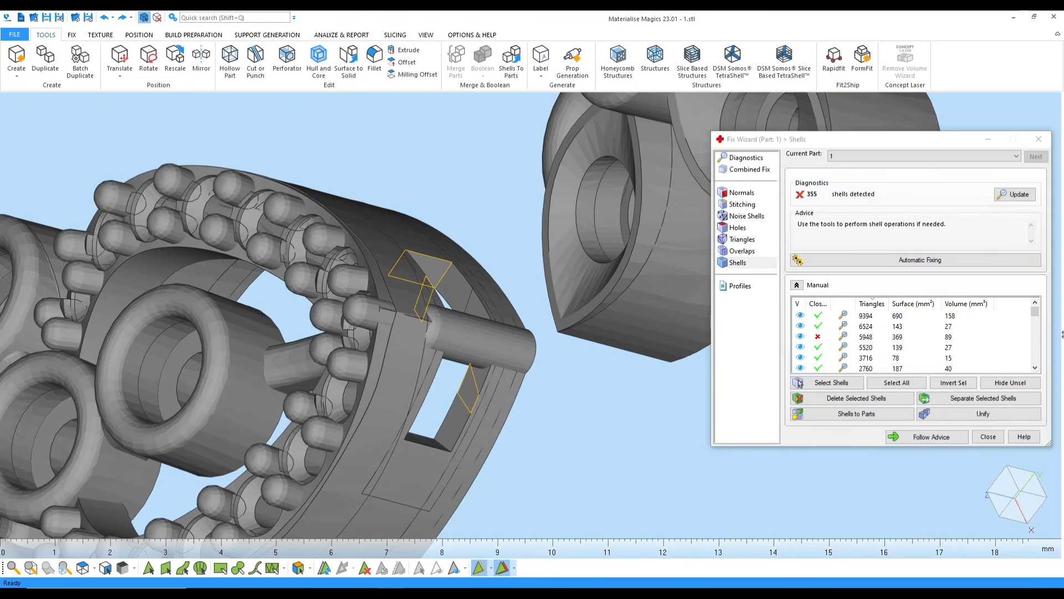
pyautogui.click(799, 383)
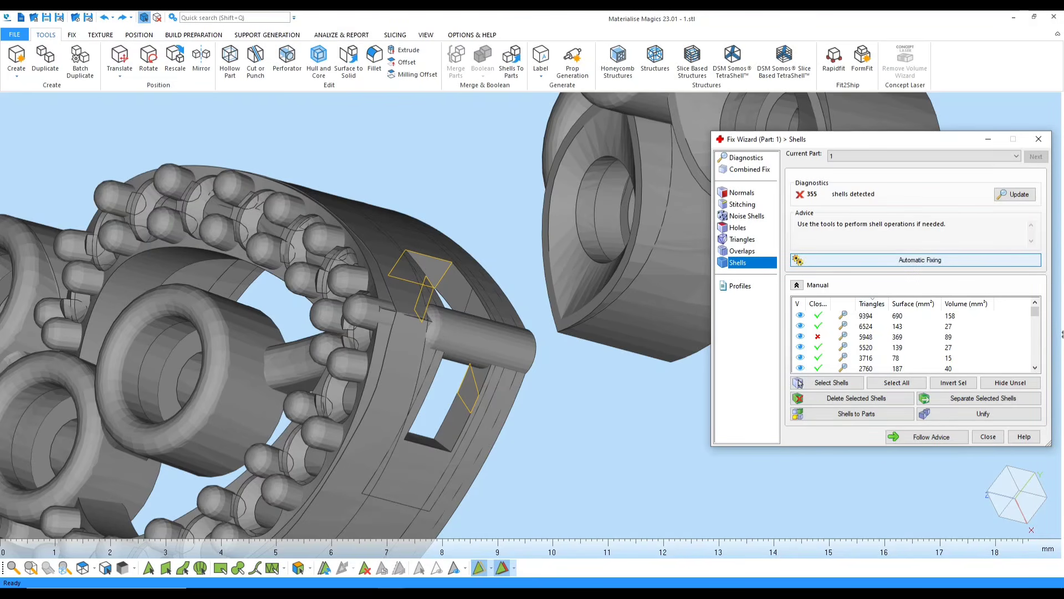
pyautogui.click(915, 260)
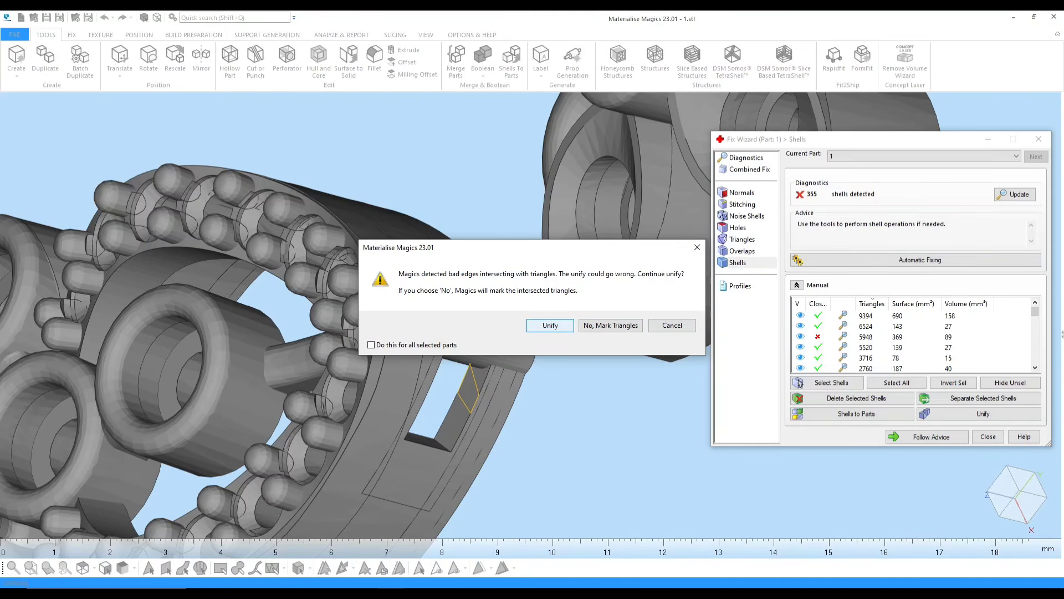
pyautogui.click(550, 325)
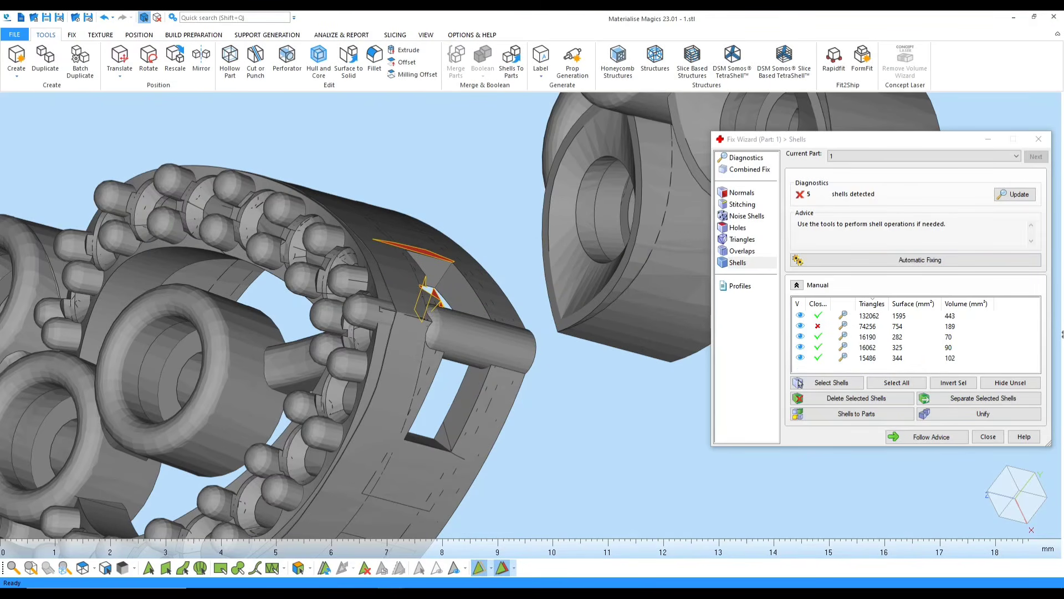
# Examine the triangles around the leaf-shaped link's side opening and crossbar from several angles to judge the unify result
pyautogui.moveTo(487, 311); pyautogui.dragTo(532, 322, button='right')
pyautogui.moveTo(530, 315); pyautogui.dragTo(437, 311, button='right')
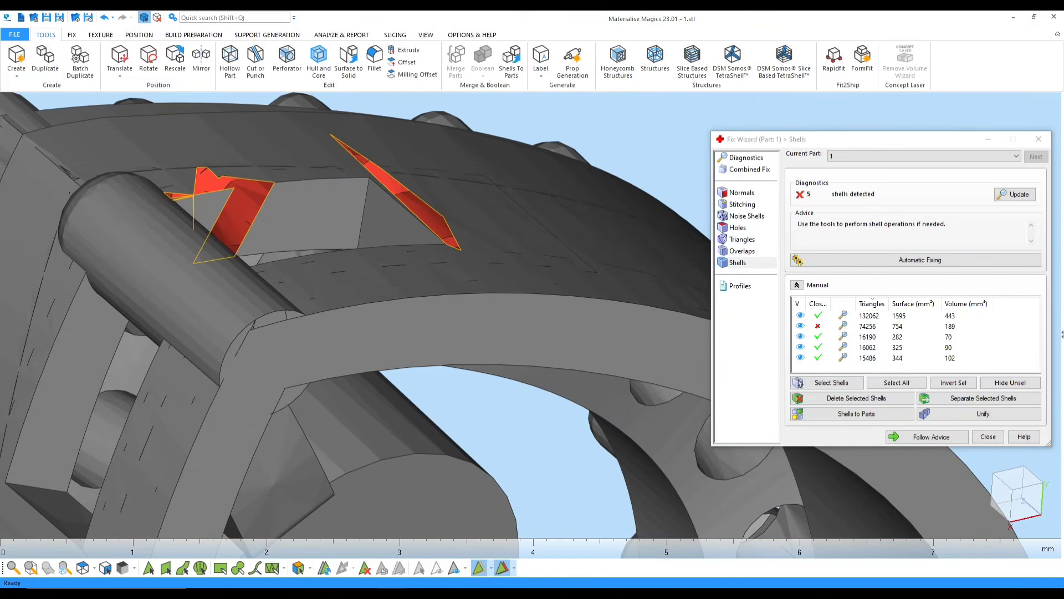
pyautogui.moveTo(531, 315); pyautogui.dragTo(491, 382, button='right')
pyautogui.scroll(-3, 490, 333)
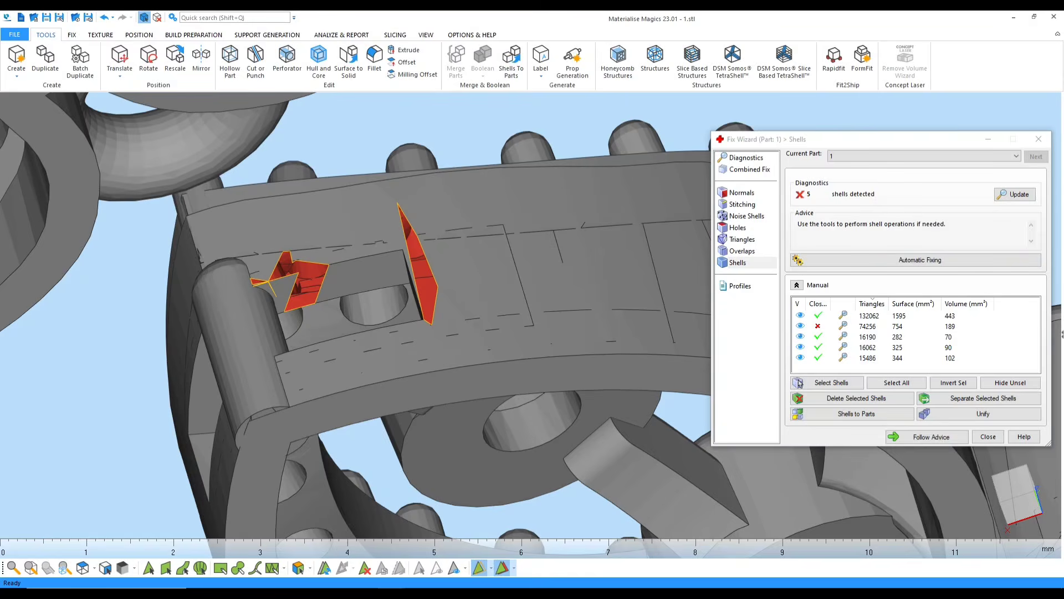
pyautogui.scroll(2, 480, 281)
pyautogui.moveTo(480, 282); pyautogui.dragTo(502, 219, button='right')
pyautogui.scroll(-3, 545, 255)
pyautogui.scroll(2, 480, 281)
pyautogui.scroll(-2, 501, 219)
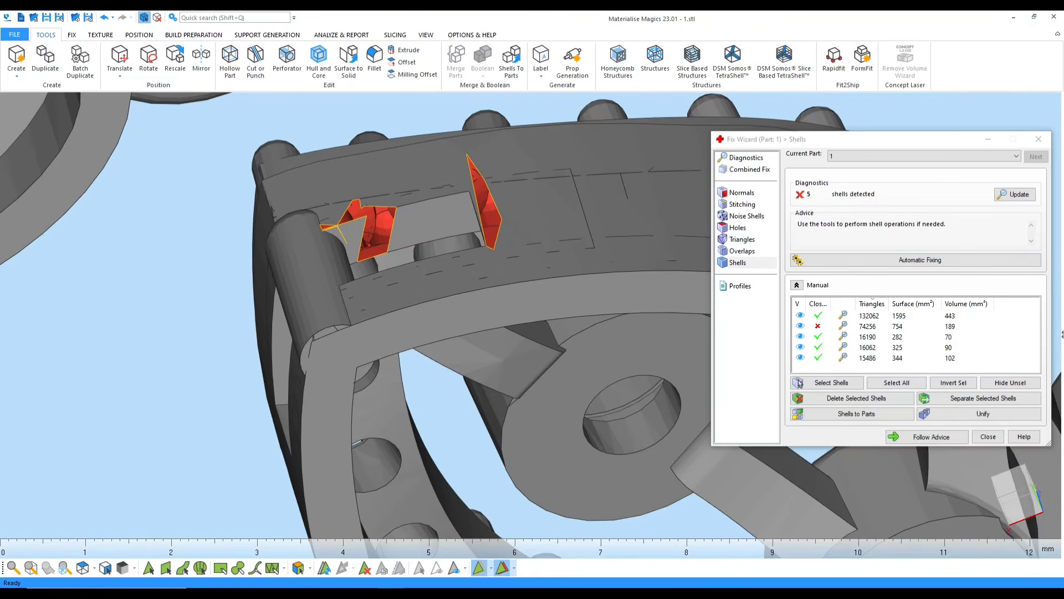
pyautogui.moveTo(471, 311); pyautogui.dragTo(656, 313, button='right')
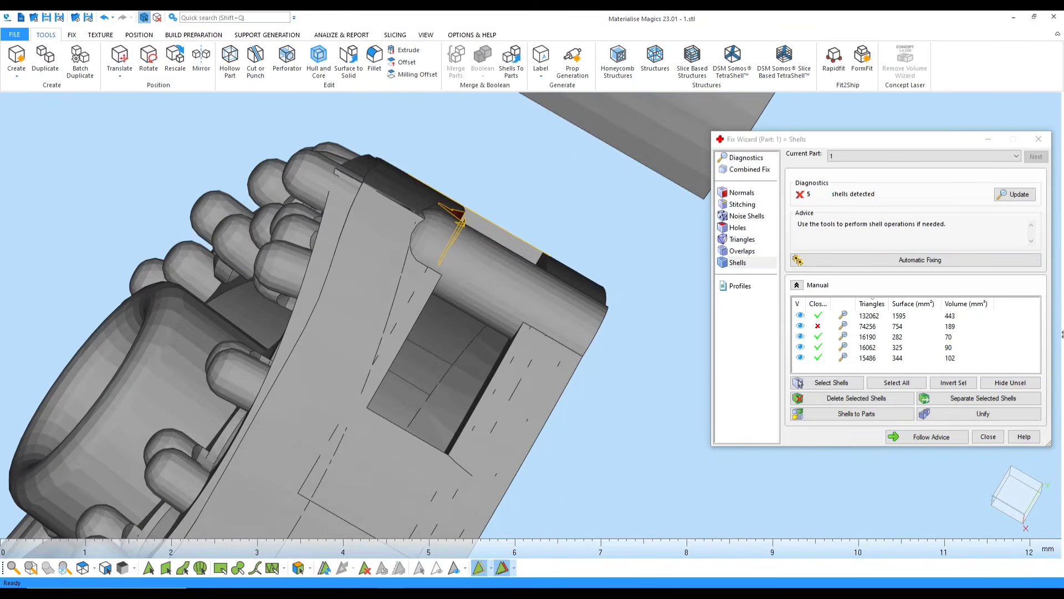
# Undo the automatic shell unification of part 1 and check the marked contours at the link's side opening
pyautogui.hotkey('ctrl', 'z')
pyautogui.scroll(-1, 498, 288)
pyautogui.moveTo(532, 313); pyautogui.dragTo(513, 277, button='right')
pyautogui.hotkey('ctrl', 'z')
pyautogui.scroll(-2, 512, 277)
pyautogui.moveTo(443, 166); pyautogui.dragTo(406, 138, button='right')
pyautogui.scroll(3, 514, 297)
pyautogui.moveTo(514, 298); pyautogui.dragTo(488, 271, button='right')
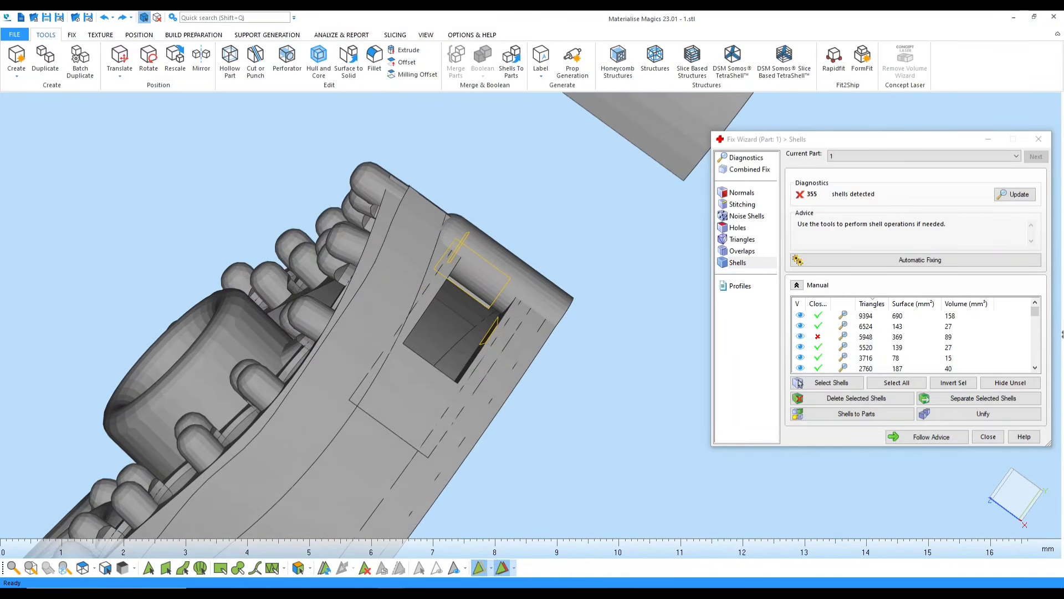
# Fill the three open contours around the leaf-shaped link's side opening using freeform hole filling with a 1.000 mm grid
pyautogui.click(737, 227)
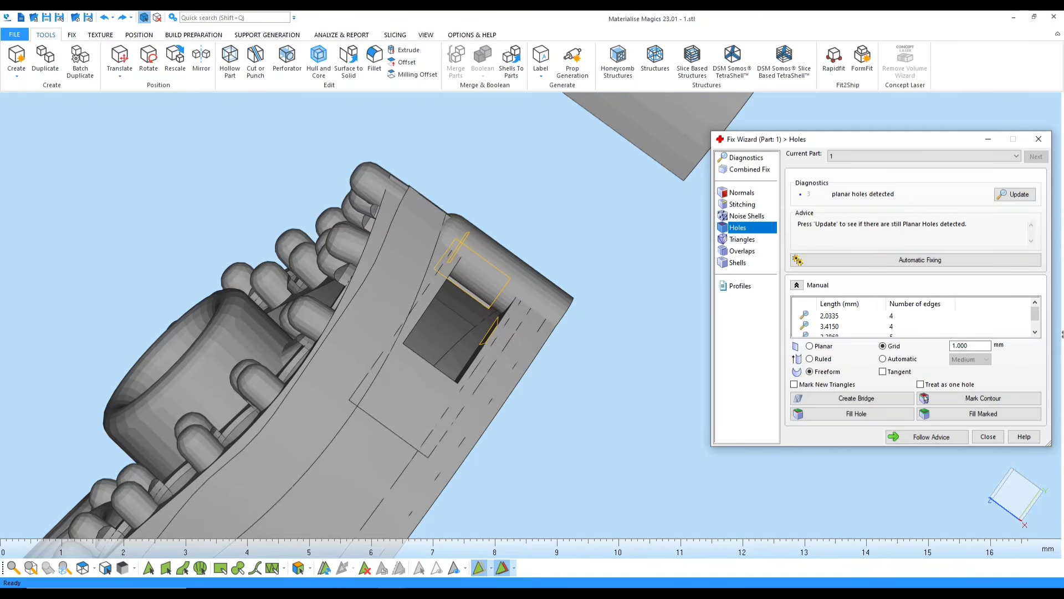
pyautogui.moveTo(499, 277); pyautogui.dragTo(529, 308, button='right')
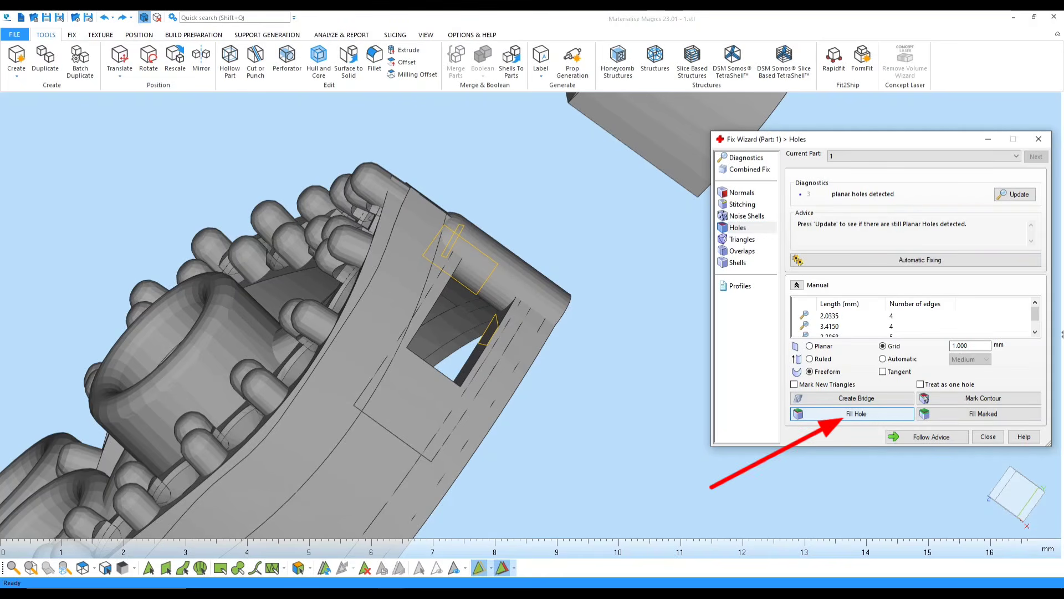
pyautogui.moveTo(499, 310); pyautogui.dragTo(540, 341, button='right')
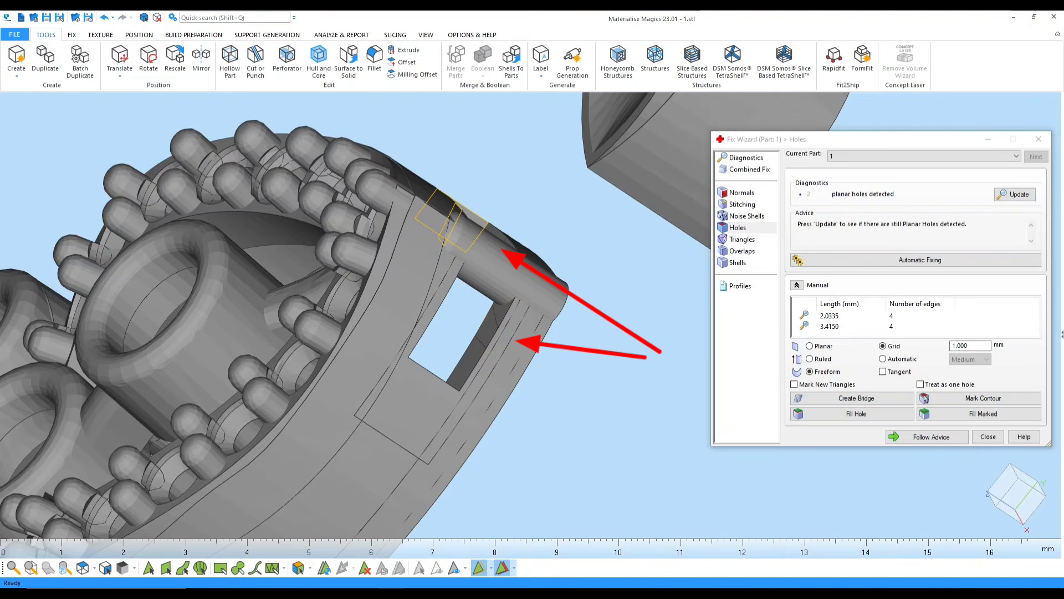
pyautogui.moveTo(529, 314); pyautogui.dragTo(490, 292, button='right')
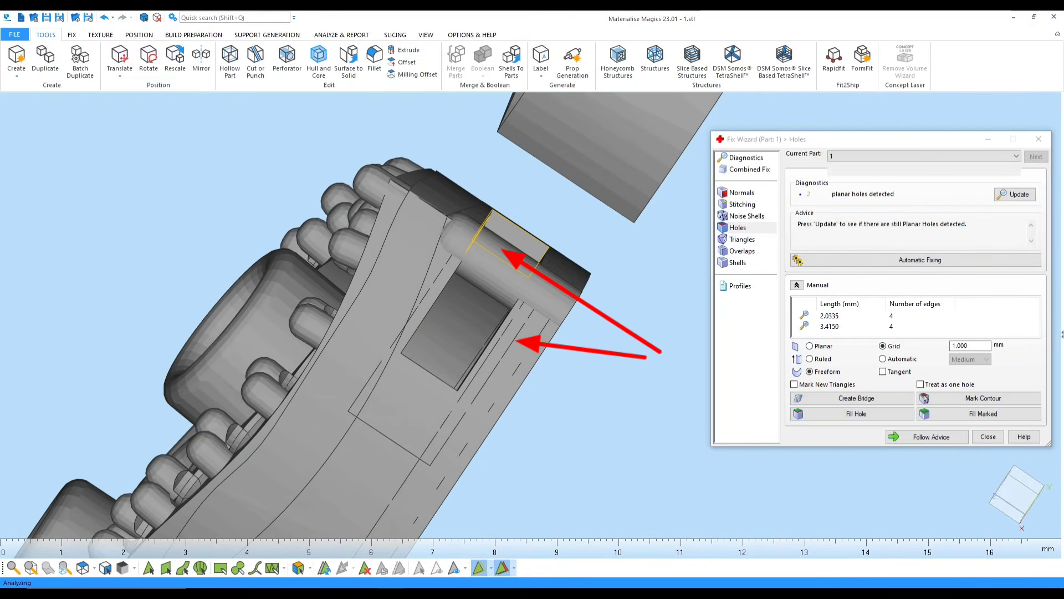
pyautogui.moveTo(549, 327); pyautogui.dragTo(499, 296, button='right')
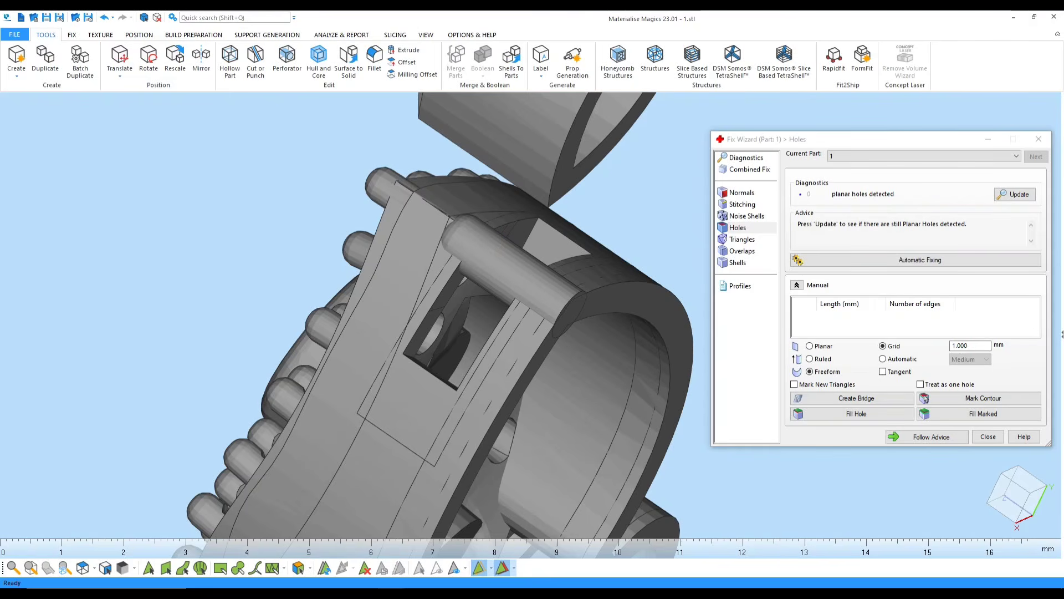
pyautogui.scroll(-3, 499, 296)
pyautogui.moveTo(499, 296); pyautogui.dragTo(435, 295, button='right')
pyautogui.scroll(-5, 492, 224)
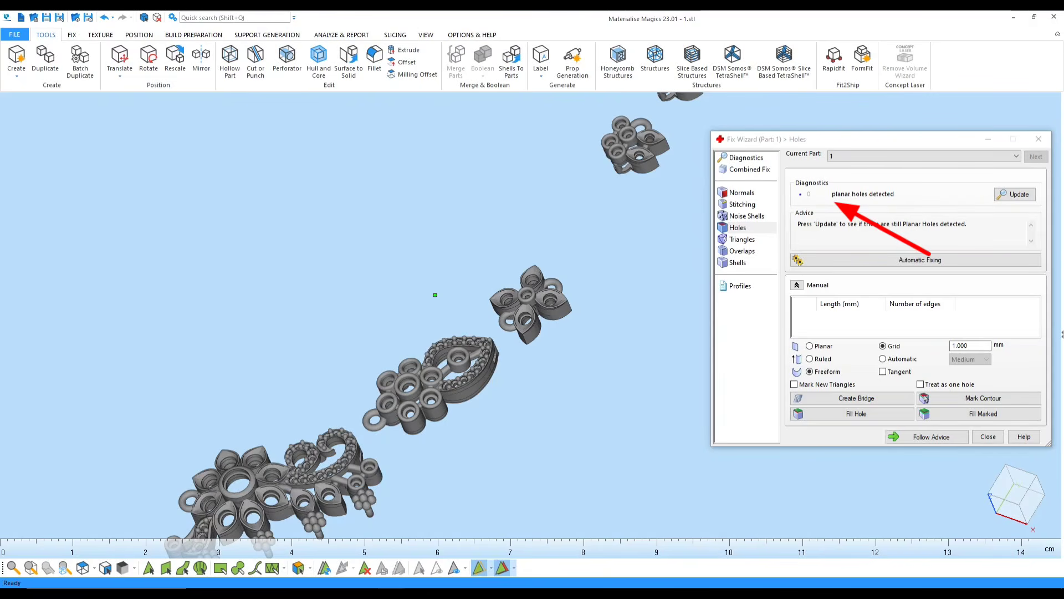
# Undo the hole fills on the leaf-shaped link and close all of its planar holes again
pyautogui.hotkey('ctrl', 'z')
pyautogui.hotkey('ctrl', 'z')
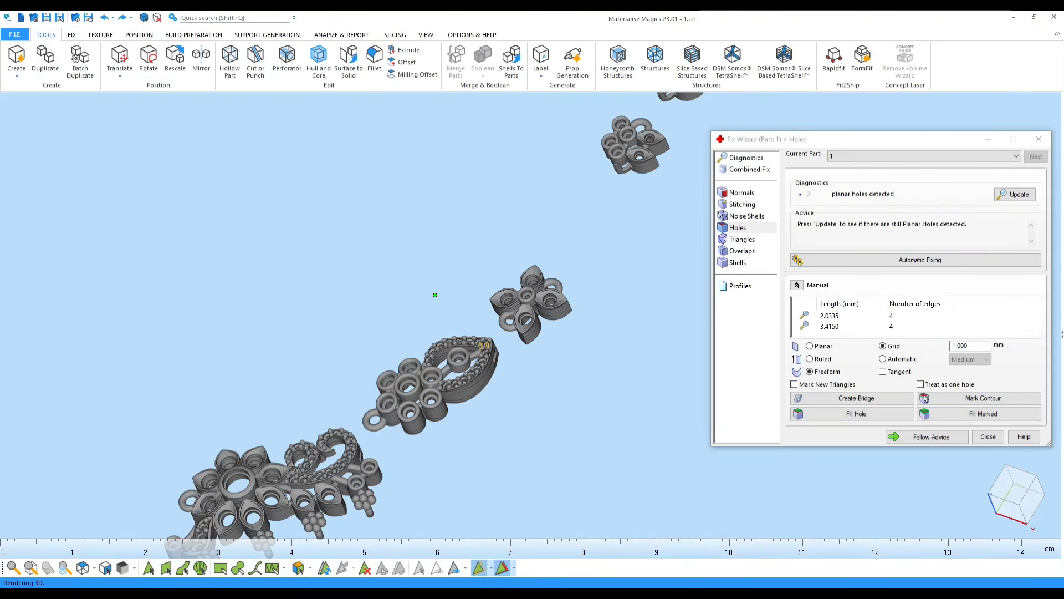
pyautogui.scroll(5, 510, 357)
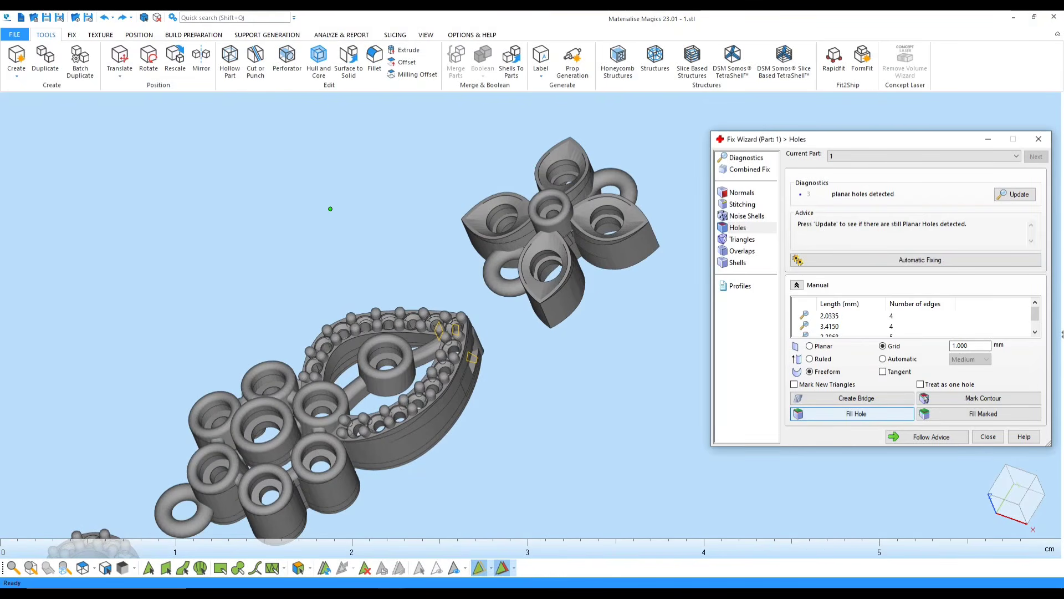
pyautogui.hotkey('ctrl', 'y')
pyautogui.hotkey('ctrl', 'y')
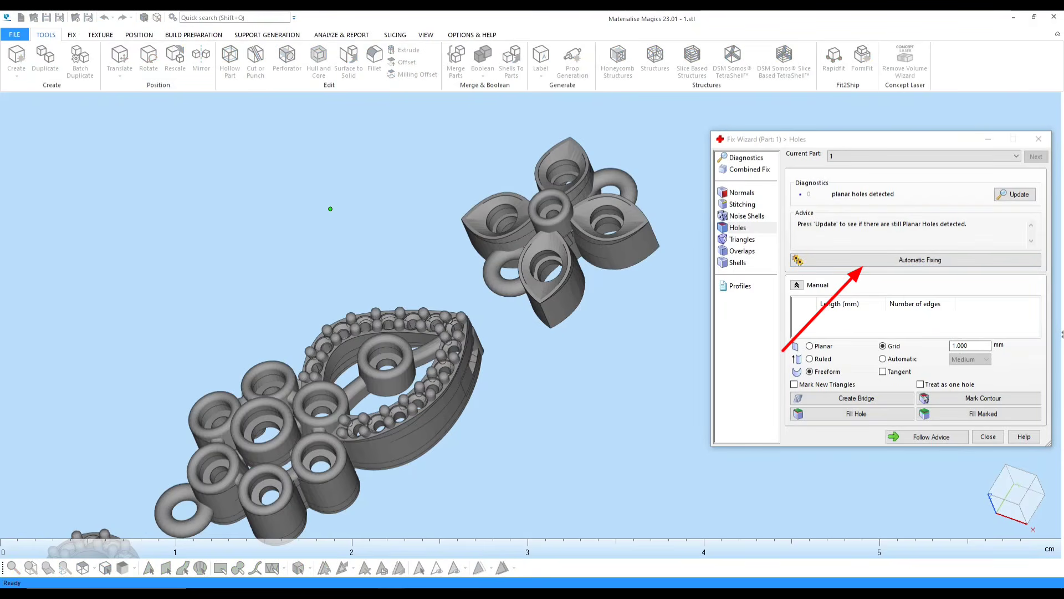
pyautogui.scroll(-3, 487, 333)
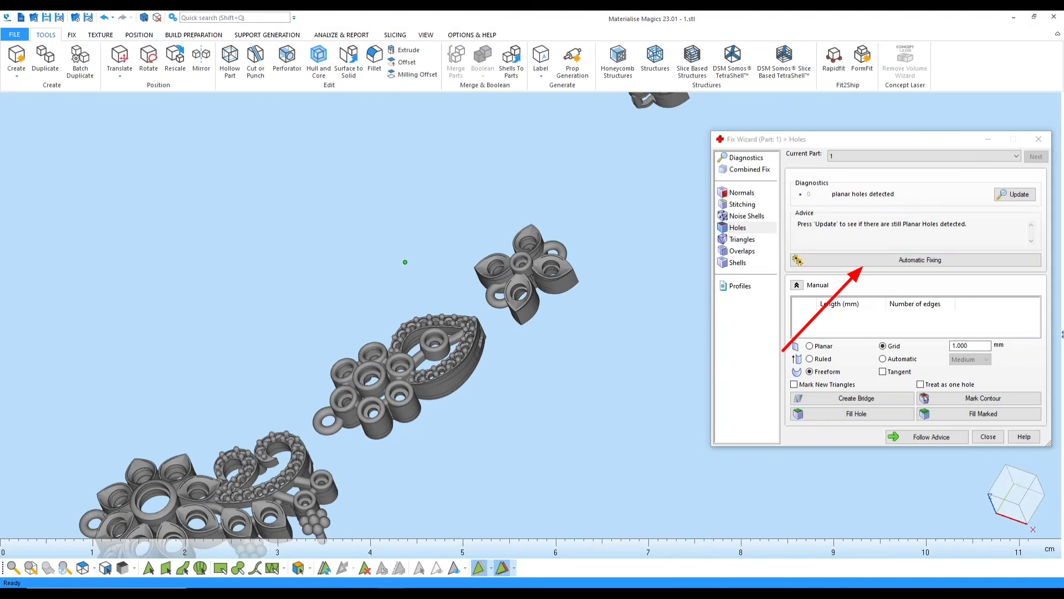
pyautogui.moveTo(404, 261); pyautogui.dragTo(396, 247, button='right')
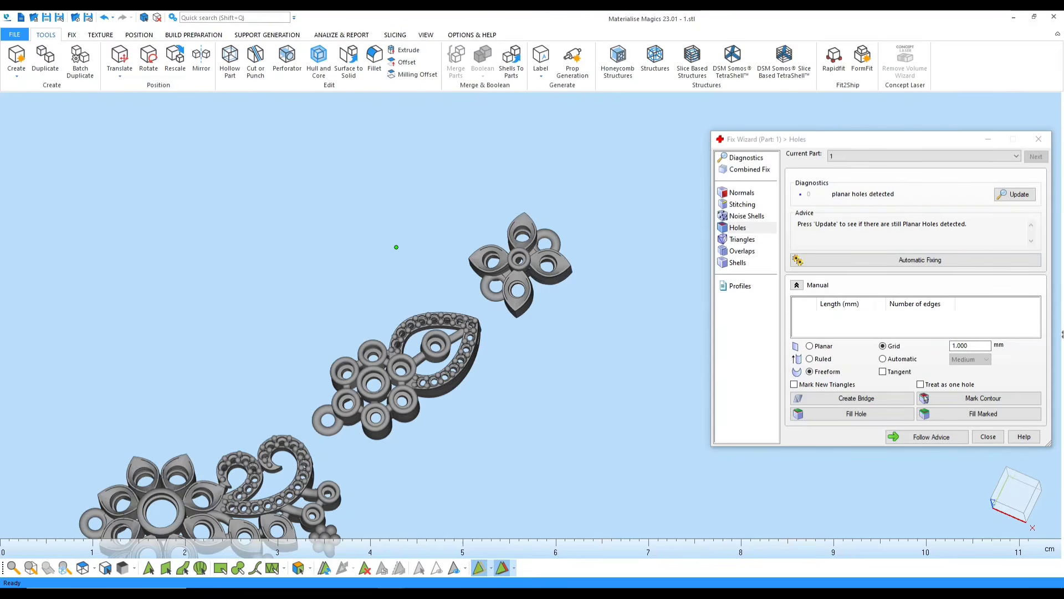
# Review the Fix Wizard's normals, stitching and noise shell checks, and unify part 1's shells with automatic fixing
pyautogui.click(741, 193)
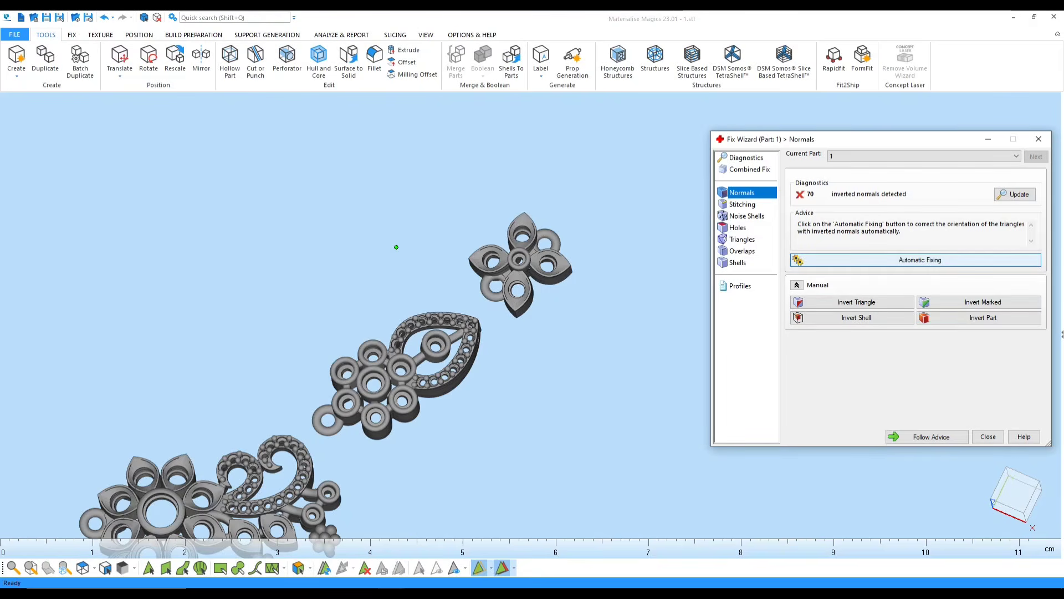
pyautogui.click(742, 204)
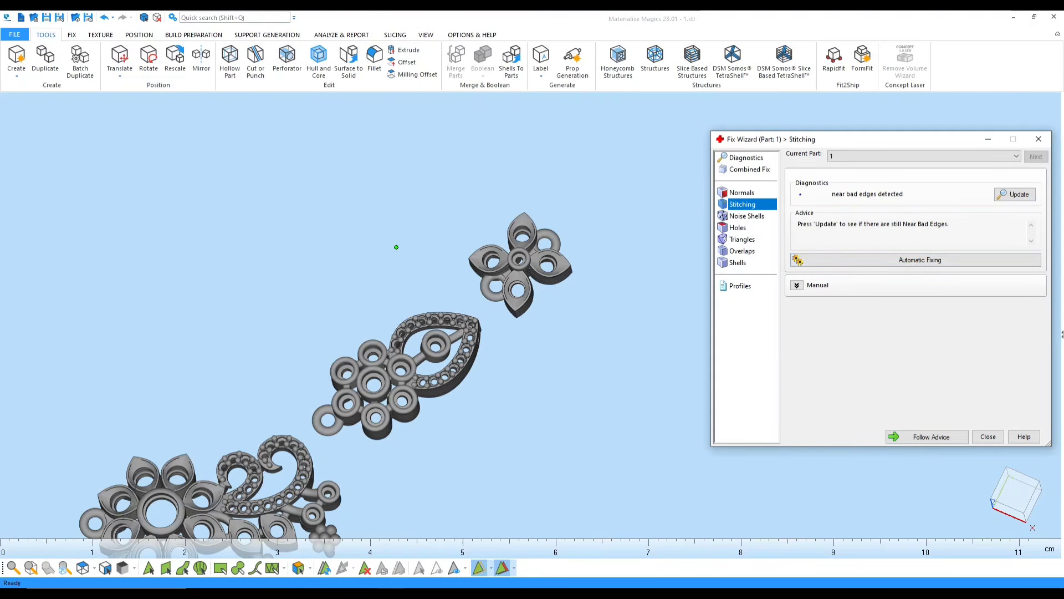
pyautogui.click(747, 216)
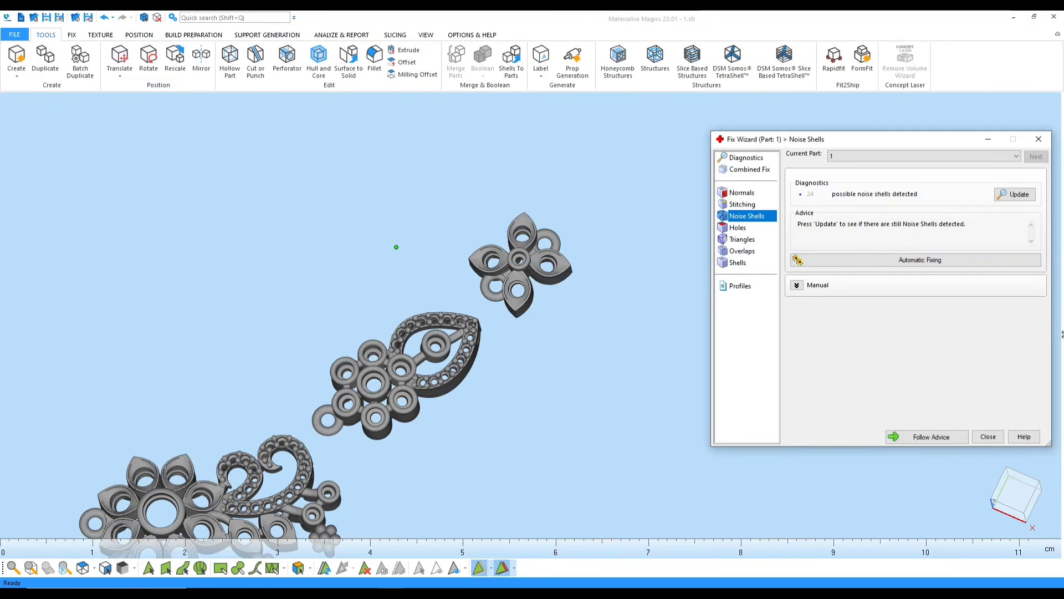
pyautogui.click(737, 227)
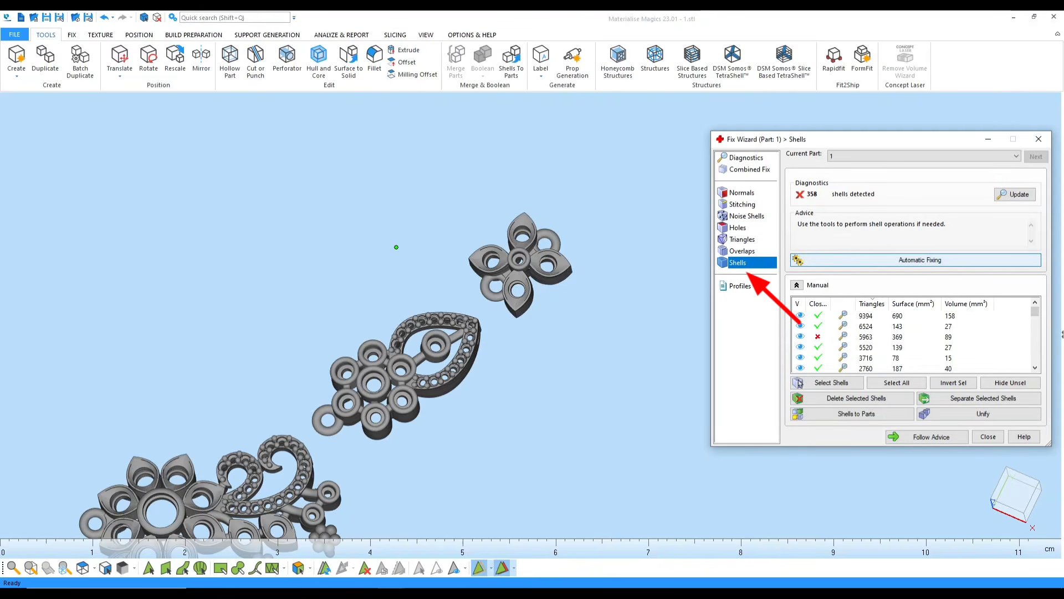
pyautogui.click(915, 260)
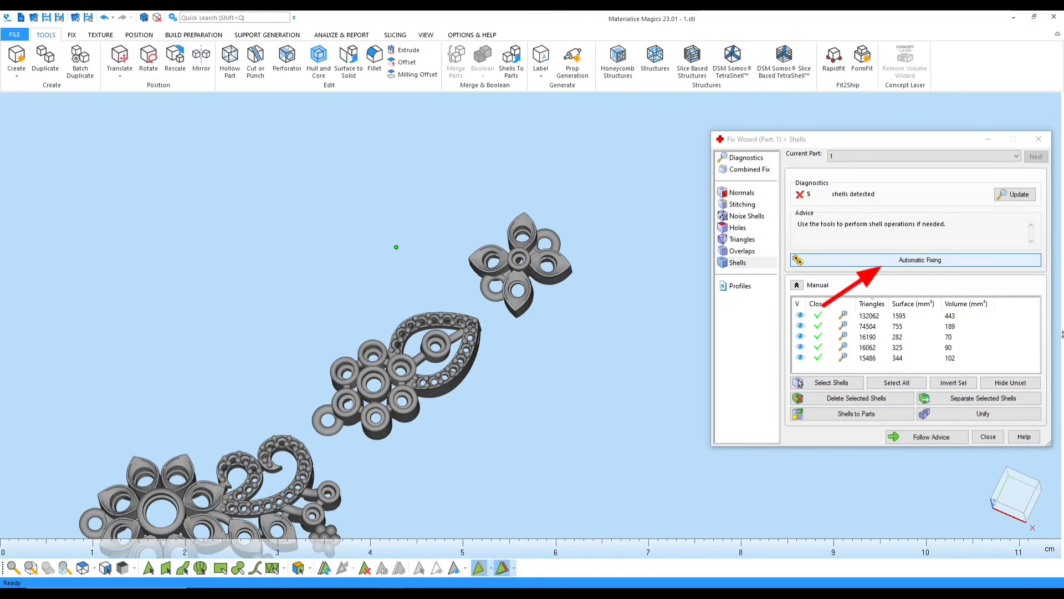
pyautogui.scroll(-3, 530, 311)
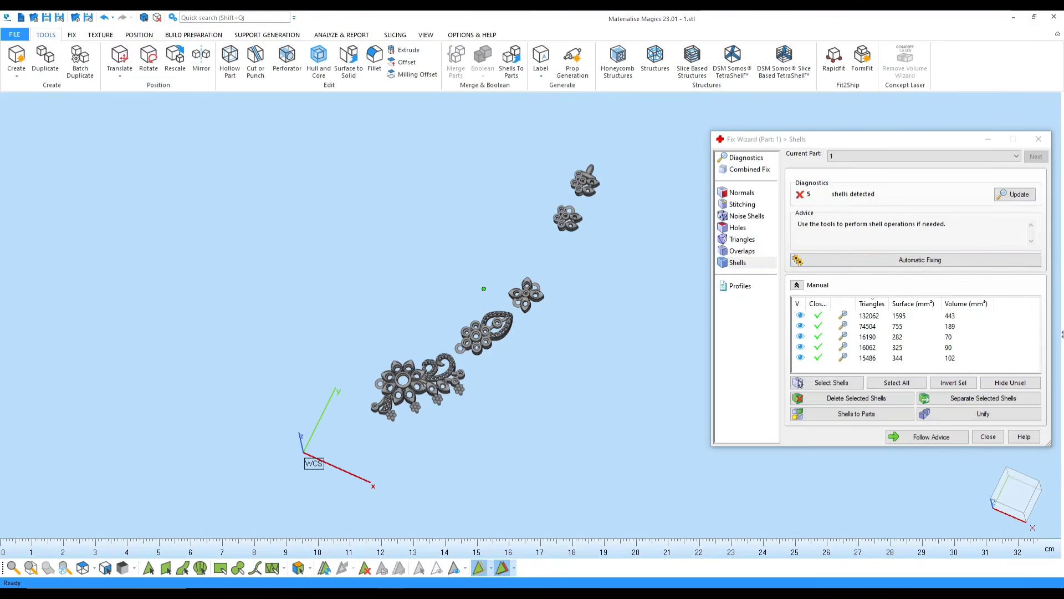
pyautogui.scroll(1, 543, 302)
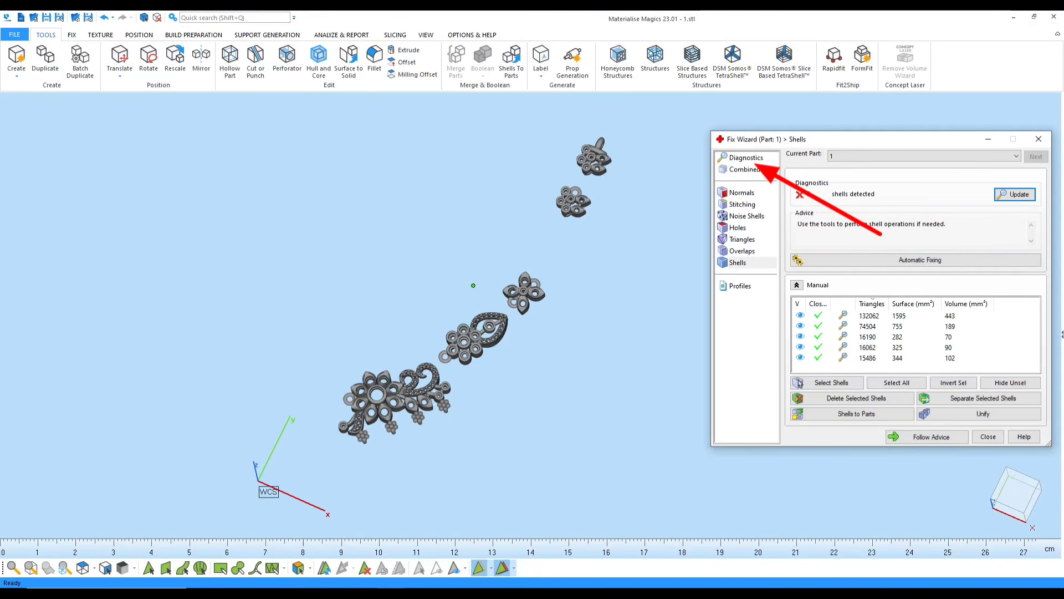
# Update the Fix Wizard diagnostics for part 1 and recheck its shells
pyautogui.click(746, 157)
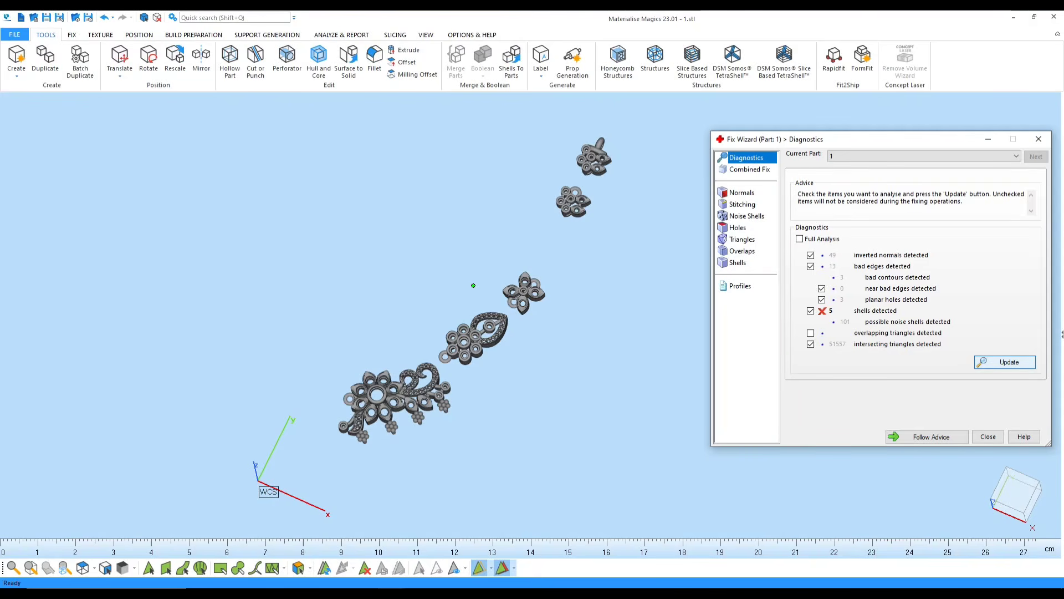
pyautogui.click(1004, 362)
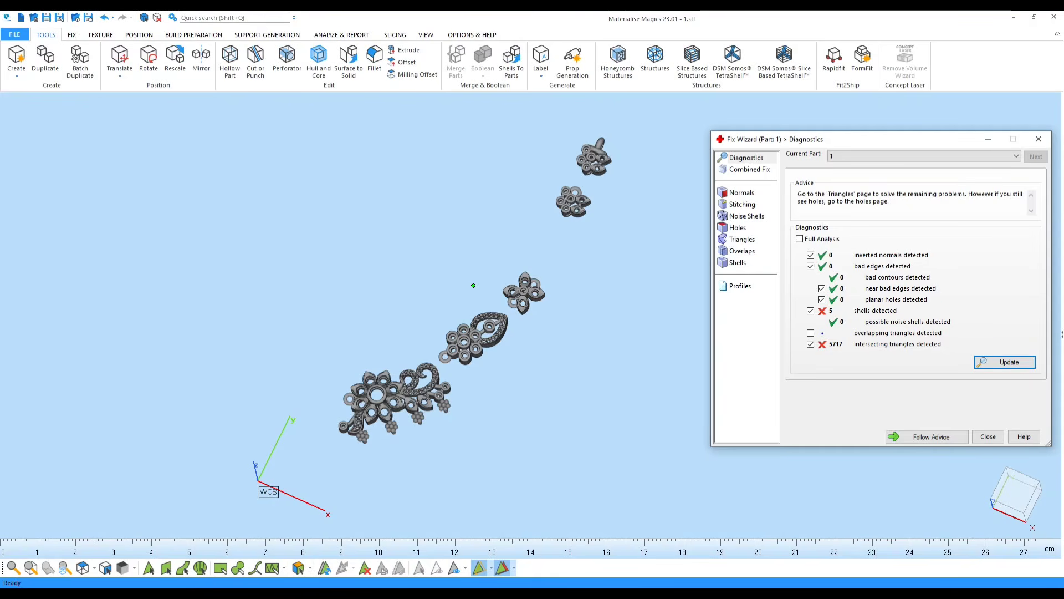
pyautogui.click(738, 228)
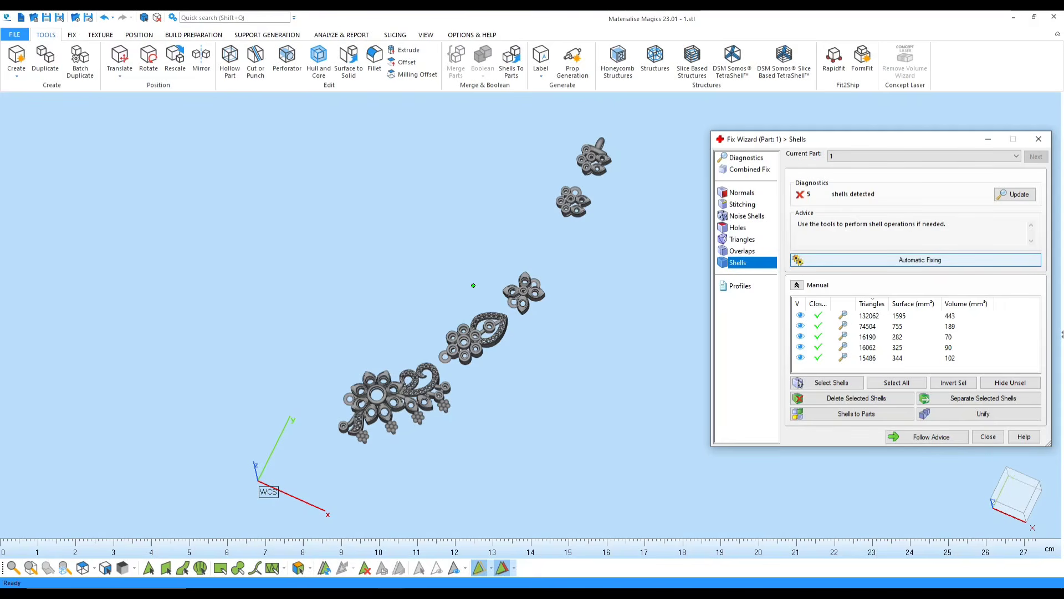
pyautogui.click(1014, 194)
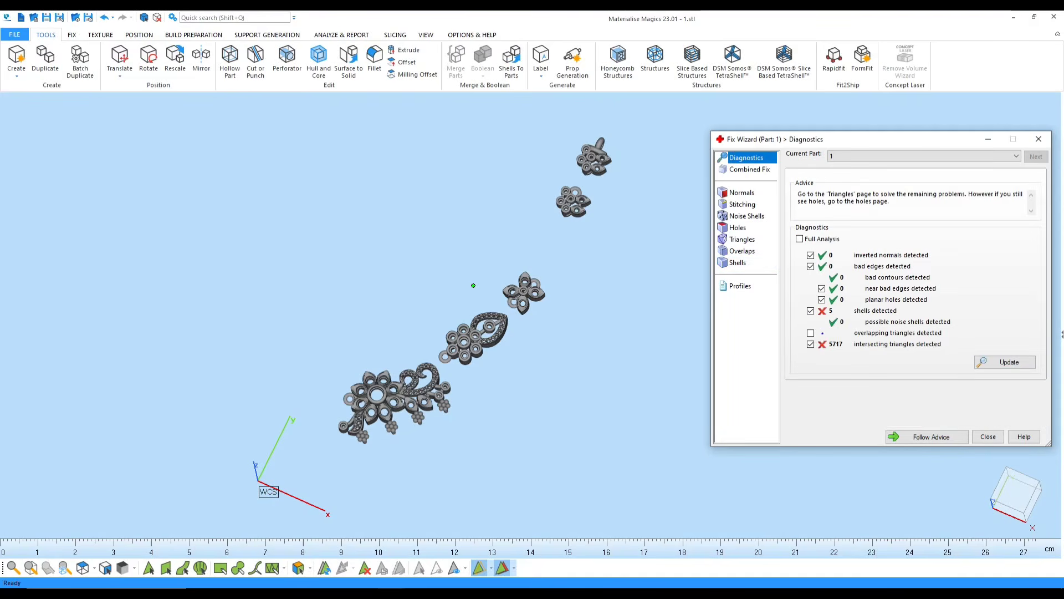
pyautogui.click(1004, 361)
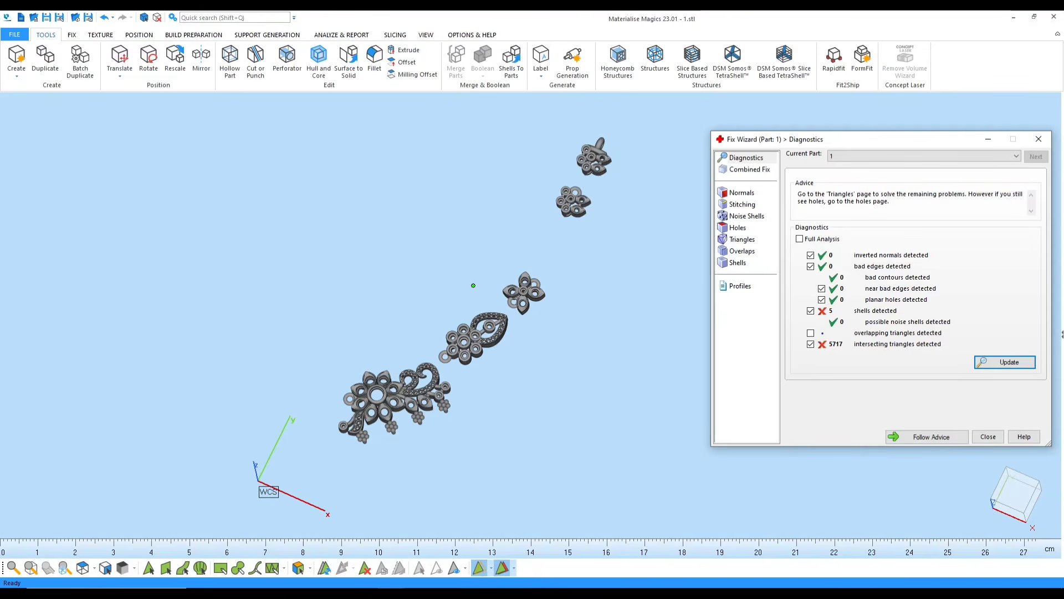
# Run automatic combined fixing on part 1 and update its Fix Wizard diagnostics for intersecting triangles
pyautogui.click(749, 169)
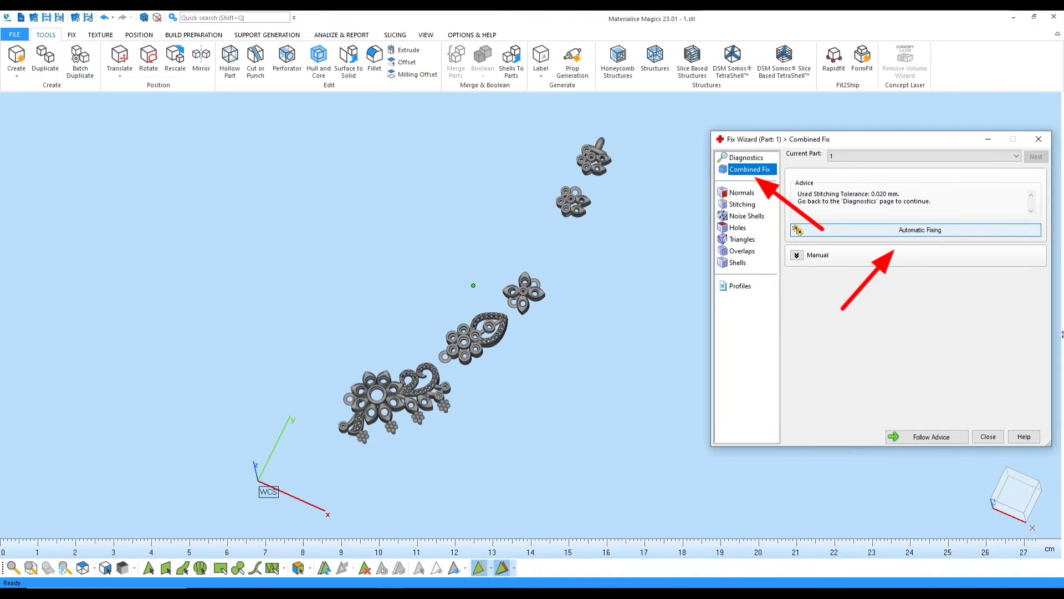
pyautogui.click(920, 229)
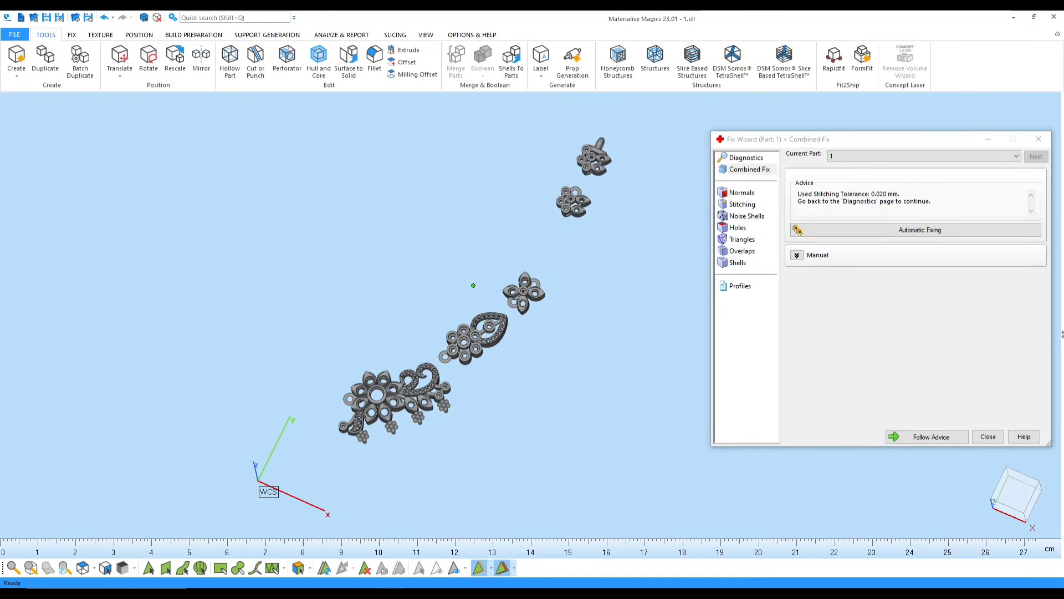
pyautogui.click(745, 157)
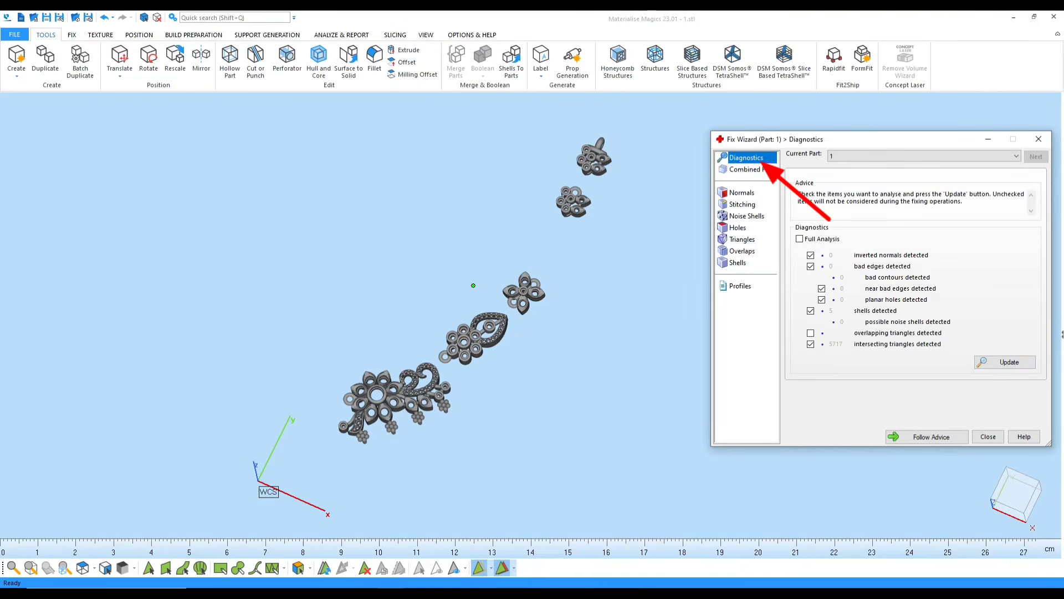
pyautogui.click(1004, 361)
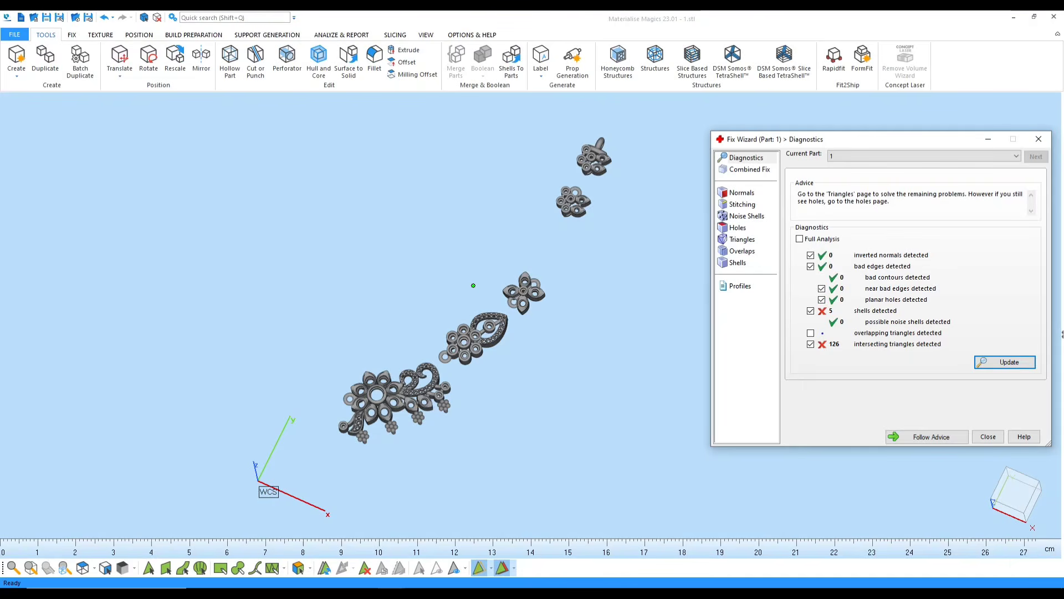
# Repeat the automatic combined fix on part 1 and refresh the diagnostics again
pyautogui.click(750, 169)
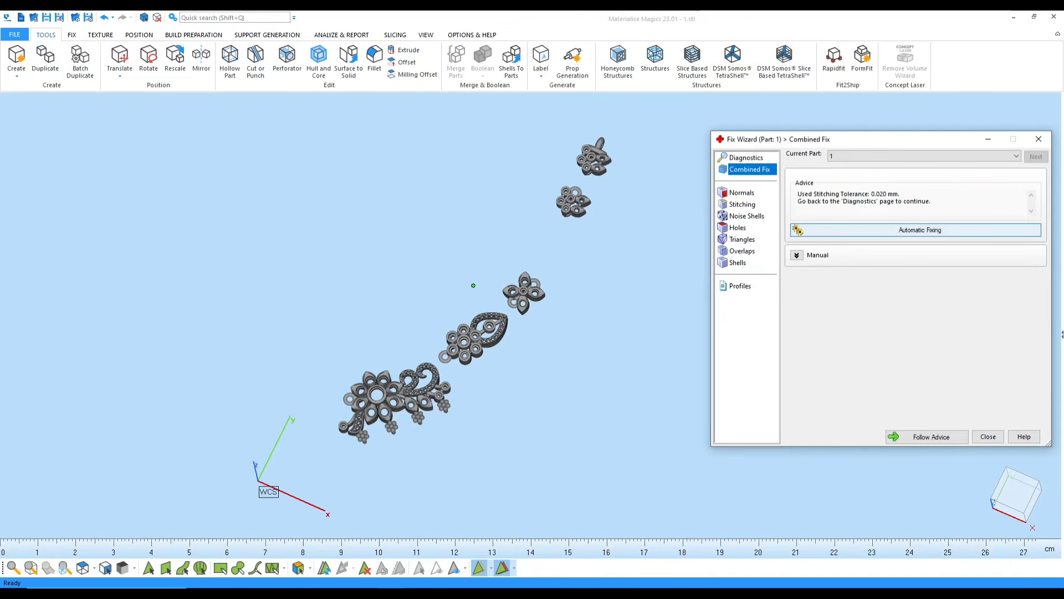
pyautogui.click(915, 230)
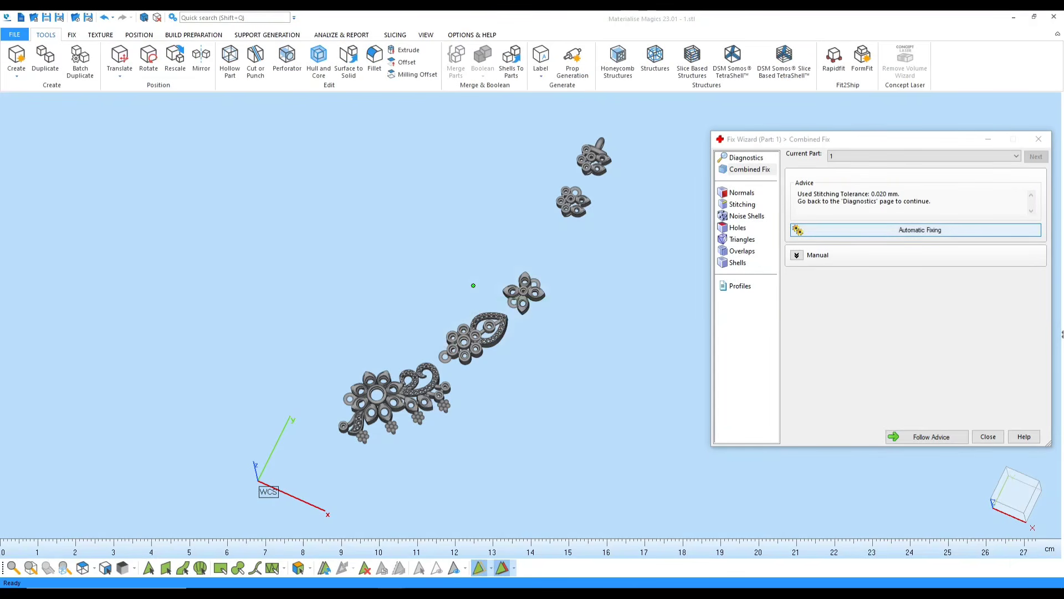
pyautogui.click(745, 157)
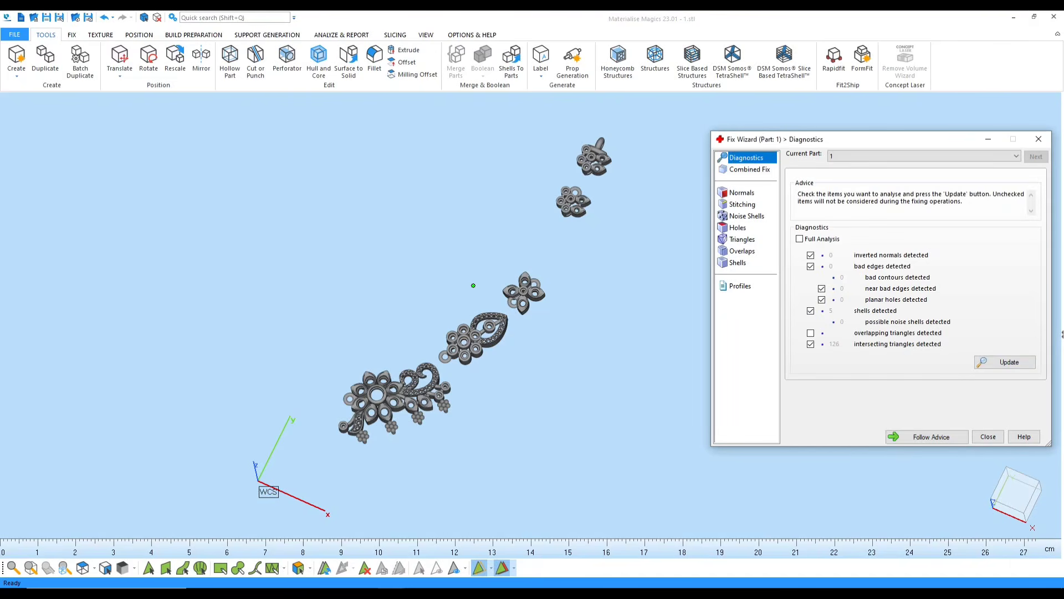
pyautogui.click(1005, 362)
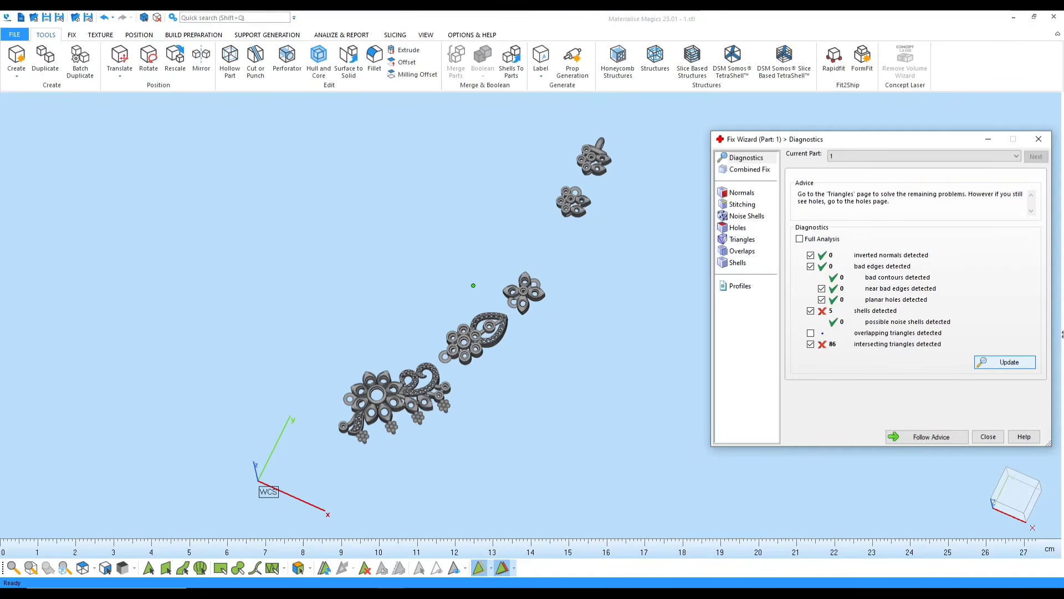
pyautogui.click(1005, 362)
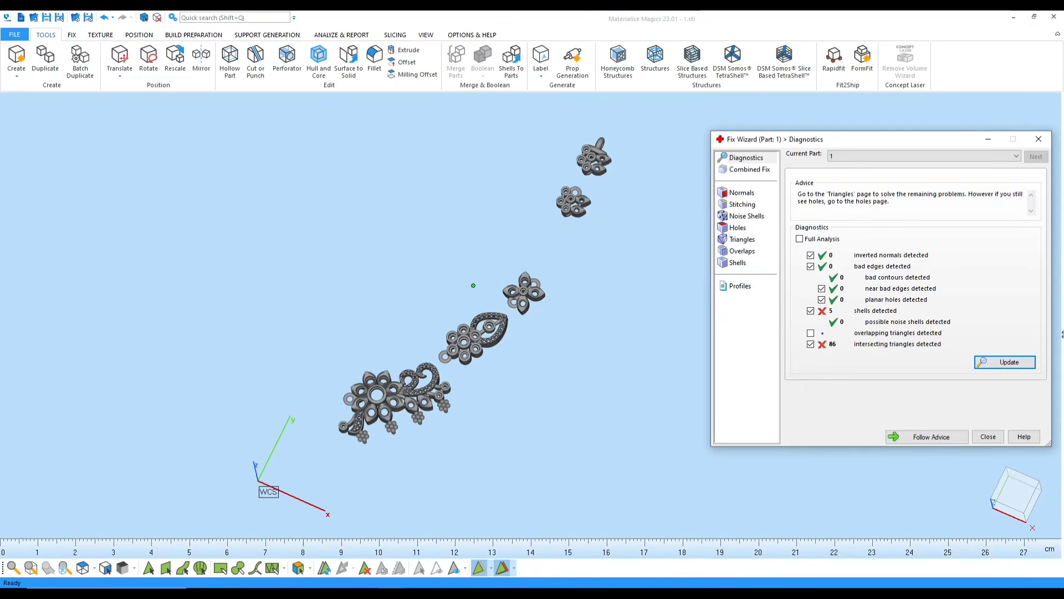
# Run one more automatic combined fix on part 1 and close the Fix Wizard
pyautogui.click(749, 169)
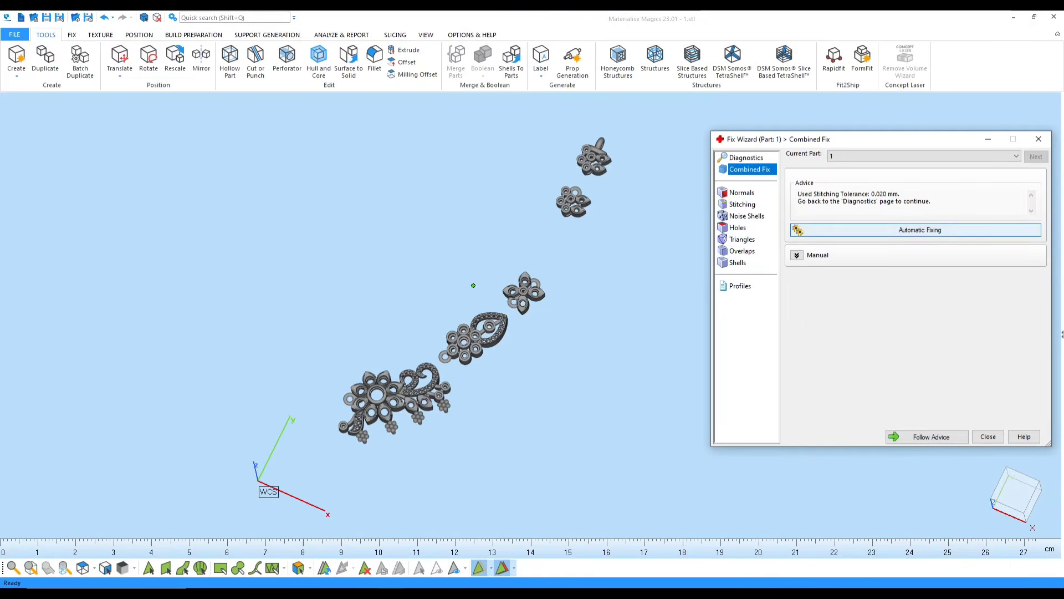
pyautogui.click(920, 229)
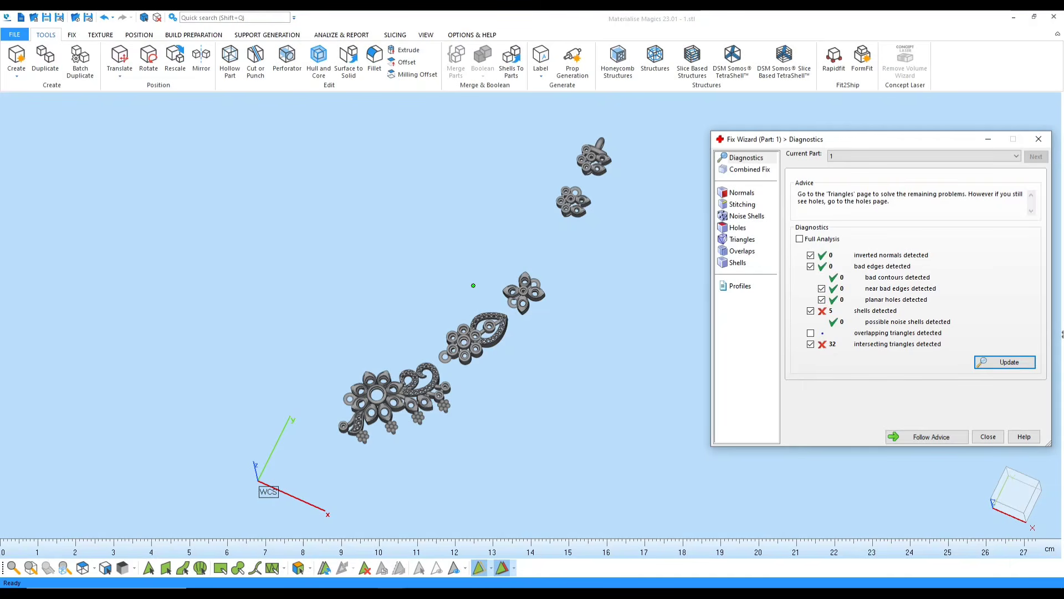
pyautogui.click(1038, 139)
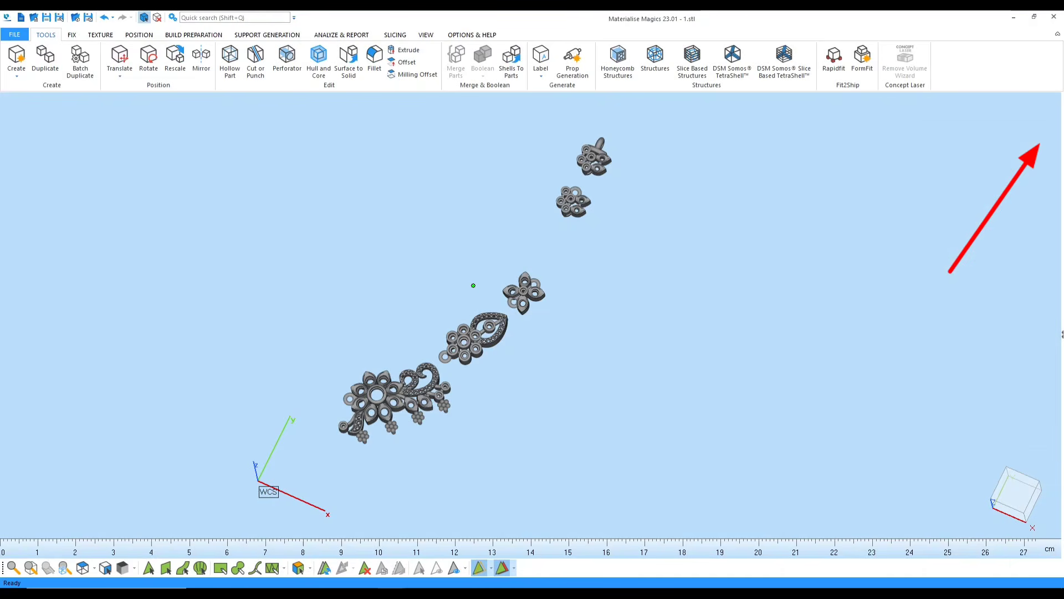
# Save the repaired part to the Desktop as an STL named 1, replacing the existing file
pyautogui.hotkey('ctrl', 's')
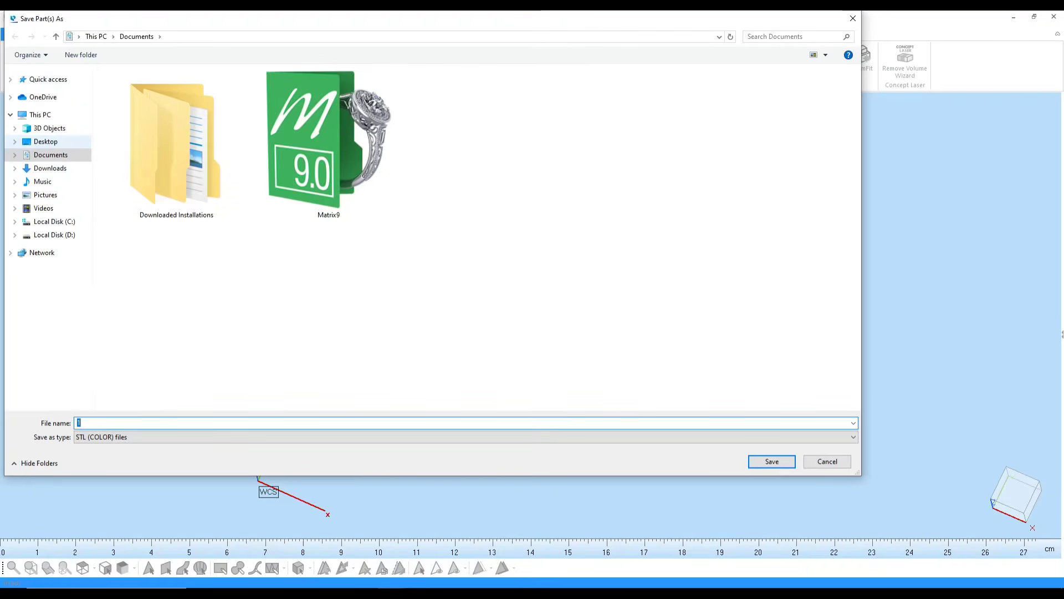
pyautogui.click(45, 142)
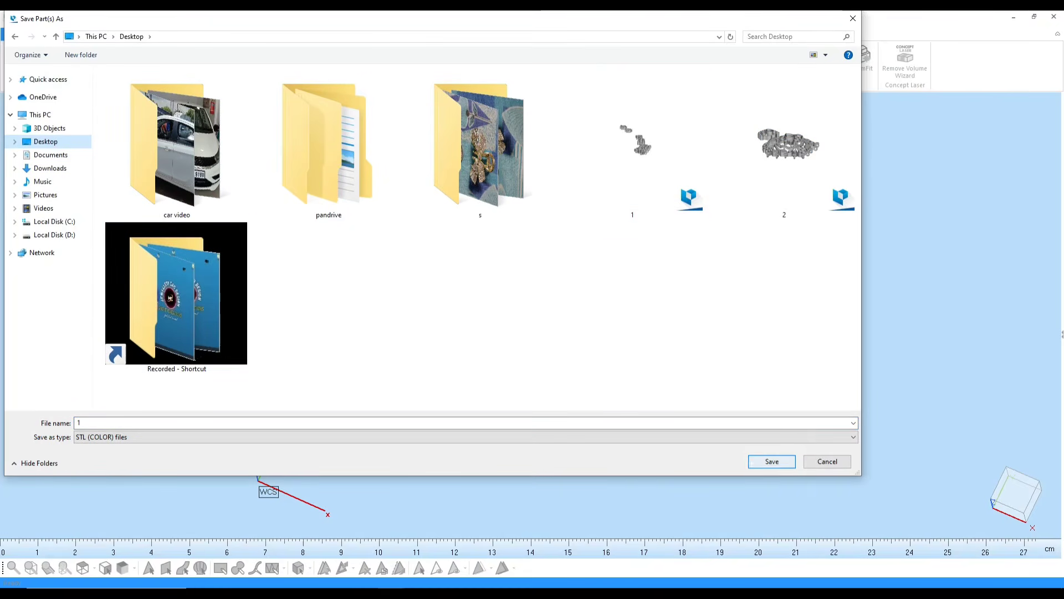
pyautogui.click(772, 461)
pyautogui.hotkey('ctrl', 's')
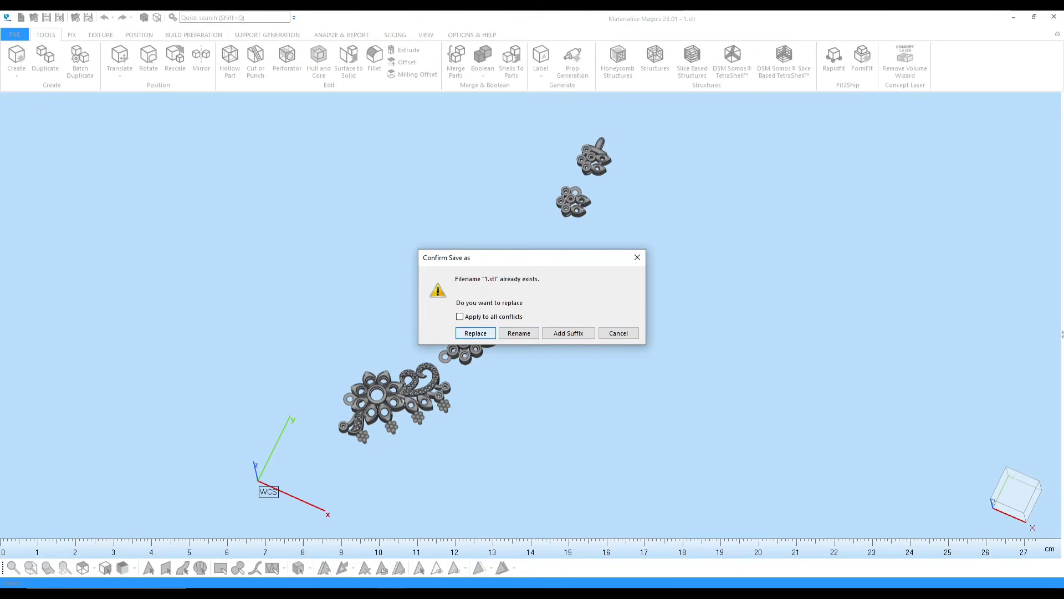
pyautogui.press('Return')
# Remove part 1 from the scene and load 2.stl with the peacock pendant pieces
pyautogui.scroll(-3, 553, 290)
pyautogui.moveTo(552, 290); pyautogui.dragTo(523, 263, button='right')
pyautogui.scroll(3, 521, 293)
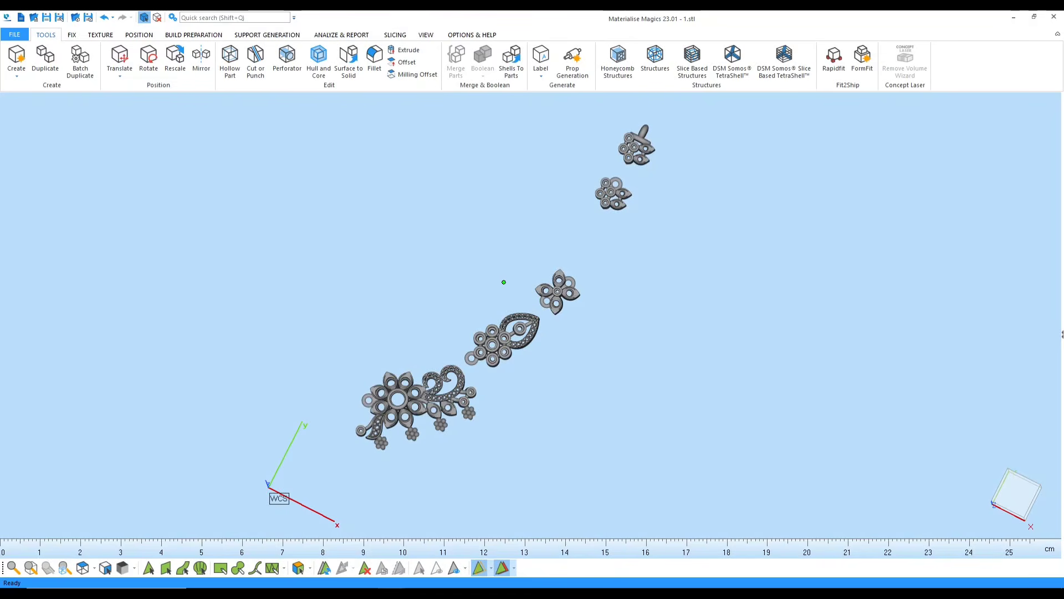
pyautogui.press('Delete')
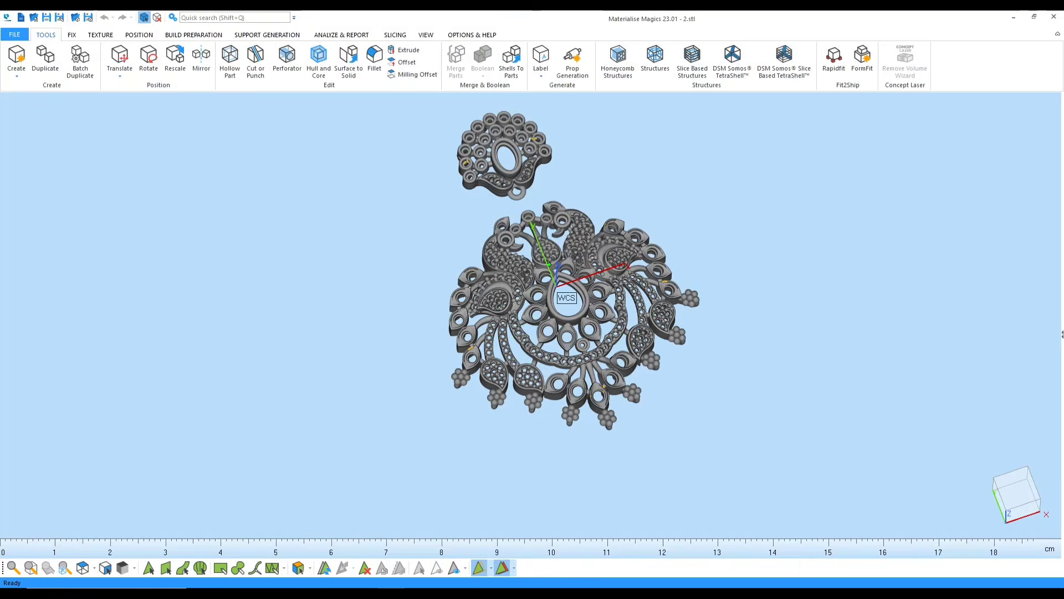
# Reduce part 2's triangles with a tolerance of 0.010 mm, a maximum angle of 5.00° and 2 iterations
pyautogui.scroll(3, 559, 299)
pyautogui.moveTo(559, 299); pyautogui.dragTo(534, 347, button='middle')
pyautogui.moveTo(533, 347); pyautogui.dragTo(530, 360, button='right')
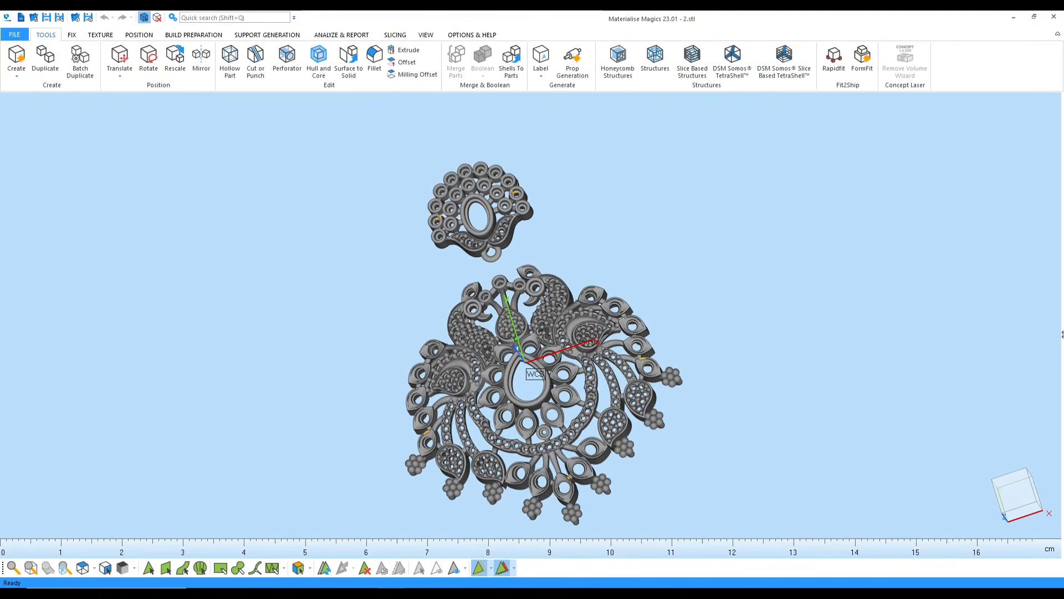
pyautogui.hotkey('ctrl', 'r')
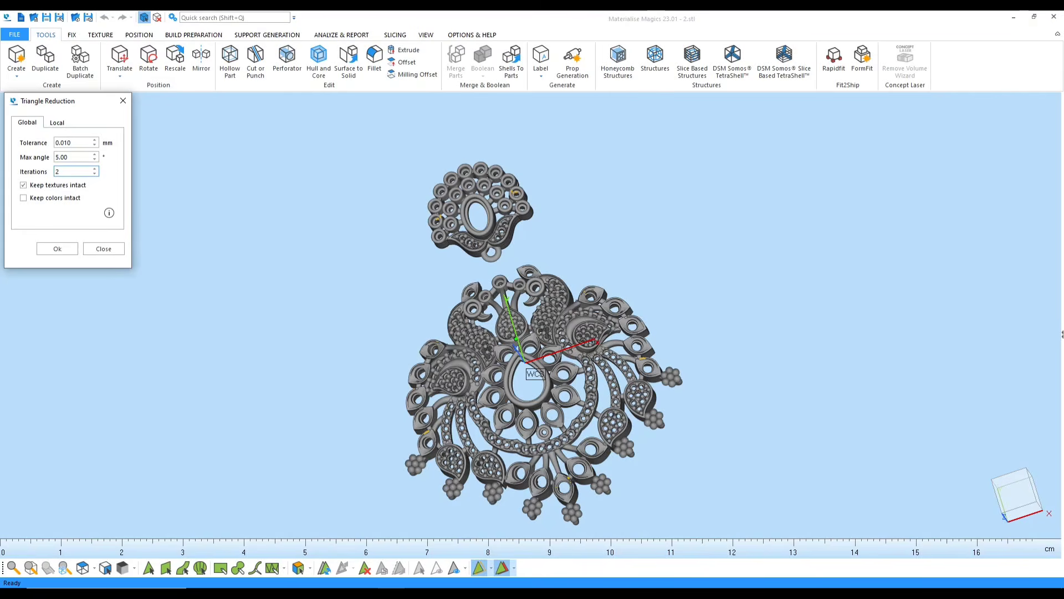
pyautogui.press('Return')
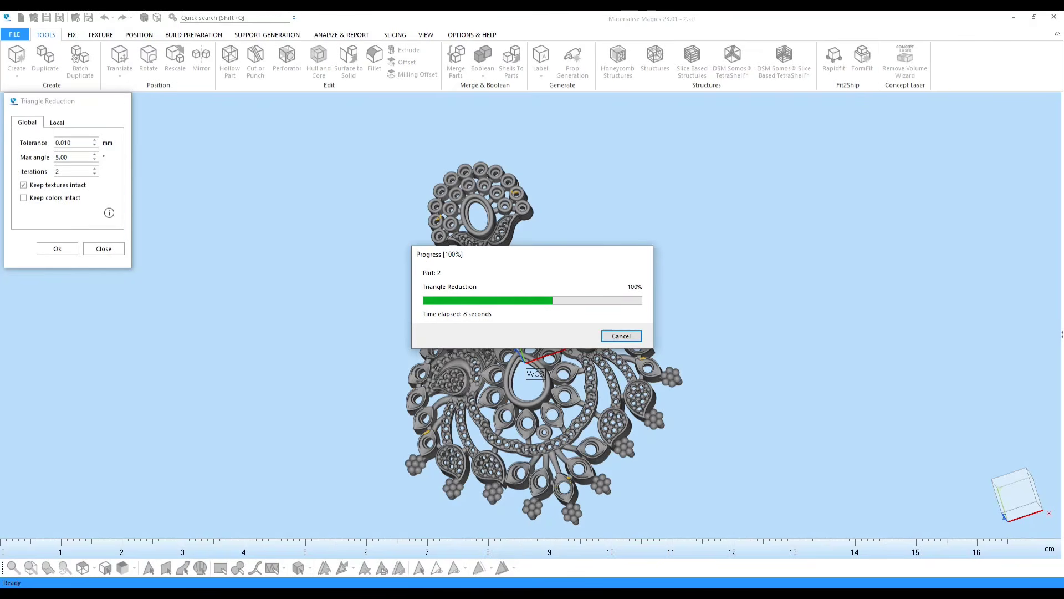
# Examine the large peacock pendant and the smaller round piece up close for bad edges and open contours
pyautogui.scroll(3, 581, 351)
pyautogui.scroll(-2, 559, 311)
pyautogui.scroll(4, 580, 333)
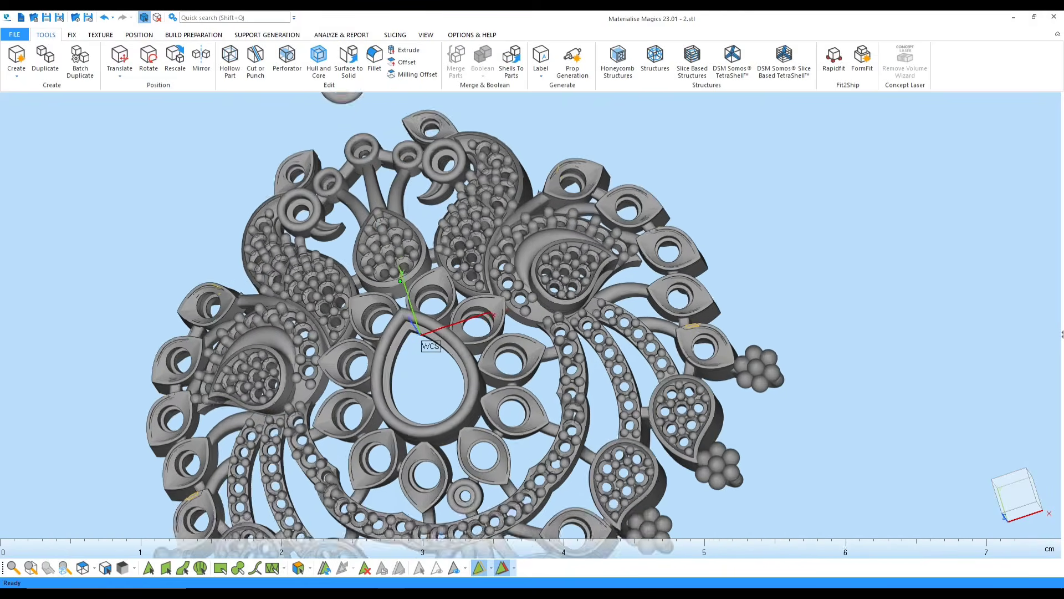
pyautogui.scroll(5, 602, 322)
pyautogui.moveTo(623, 318); pyautogui.dragTo(283, 273, button='middle')
pyautogui.moveTo(283, 273); pyautogui.dragTo(238, 338, button='right')
pyautogui.scroll(-6, 576, 366)
pyautogui.moveTo(587, 355); pyautogui.dragTo(615, 282, button='right')
pyautogui.scroll(2, 615, 282)
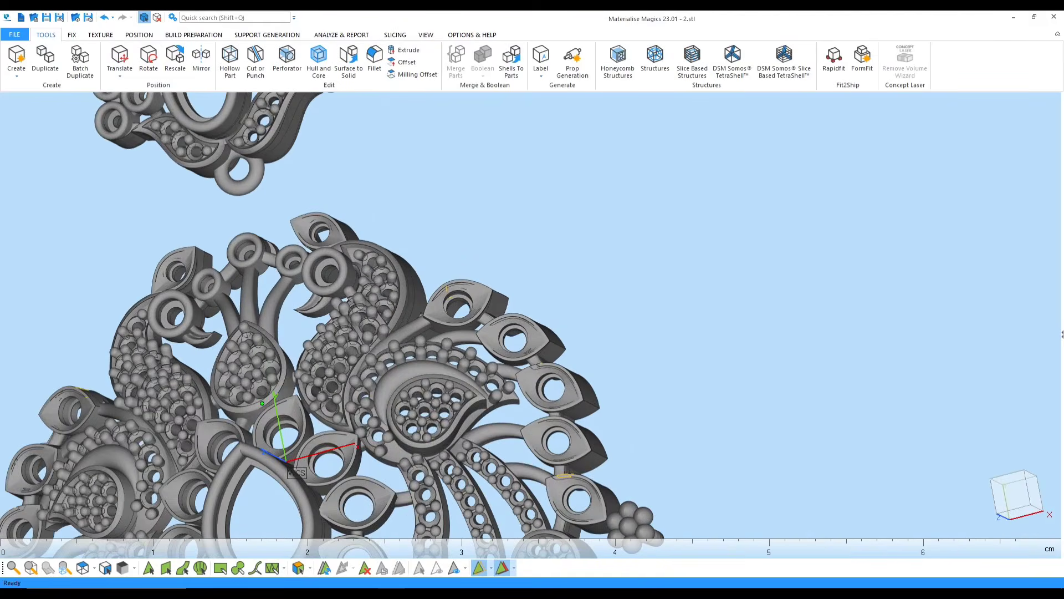
pyautogui.scroll(6, 495, 293)
pyautogui.scroll(-7, 598, 322)
pyautogui.scroll(1, 598, 327)
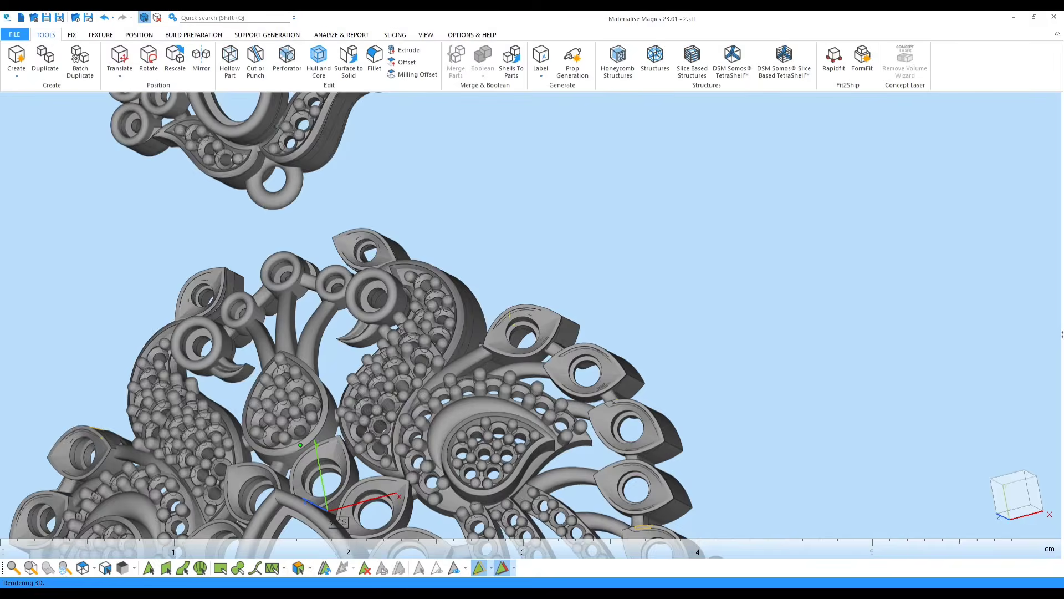
pyautogui.scroll(5, 577, 399)
pyautogui.scroll(-6, 604, 369)
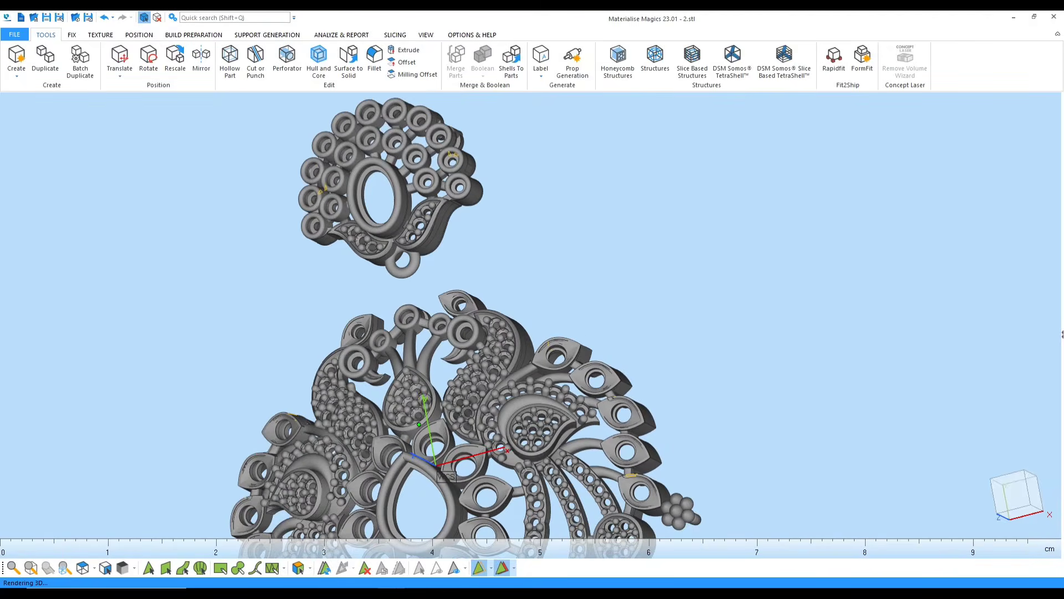
pyautogui.moveTo(432, 161); pyautogui.dragTo(546, 283, button='middle')
pyautogui.scroll(4, 546, 283)
pyautogui.moveTo(546, 283); pyautogui.dragTo(585, 233, button='right')
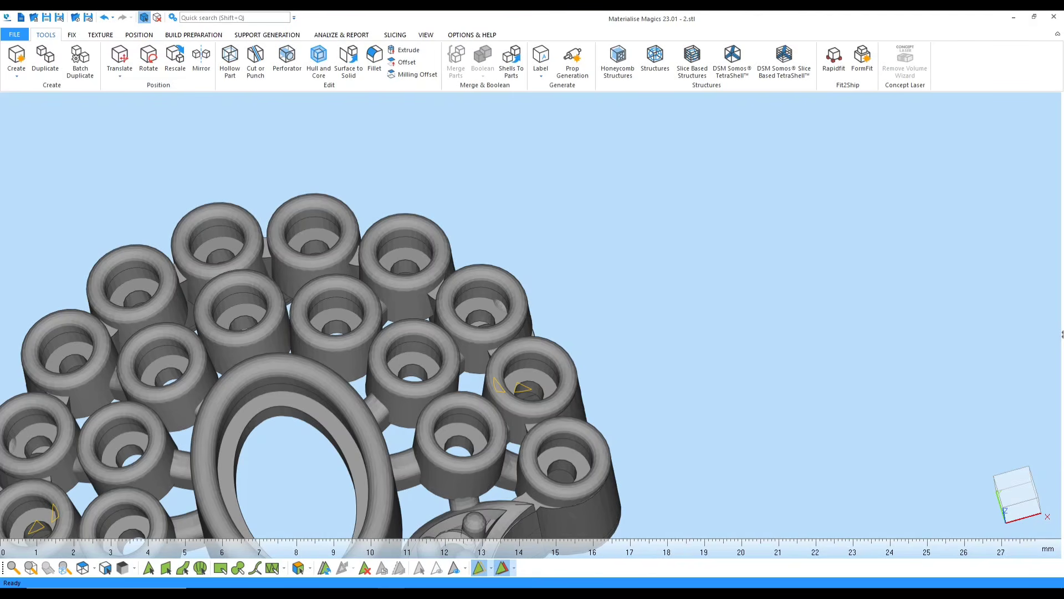
pyautogui.scroll(-6, 543, 245)
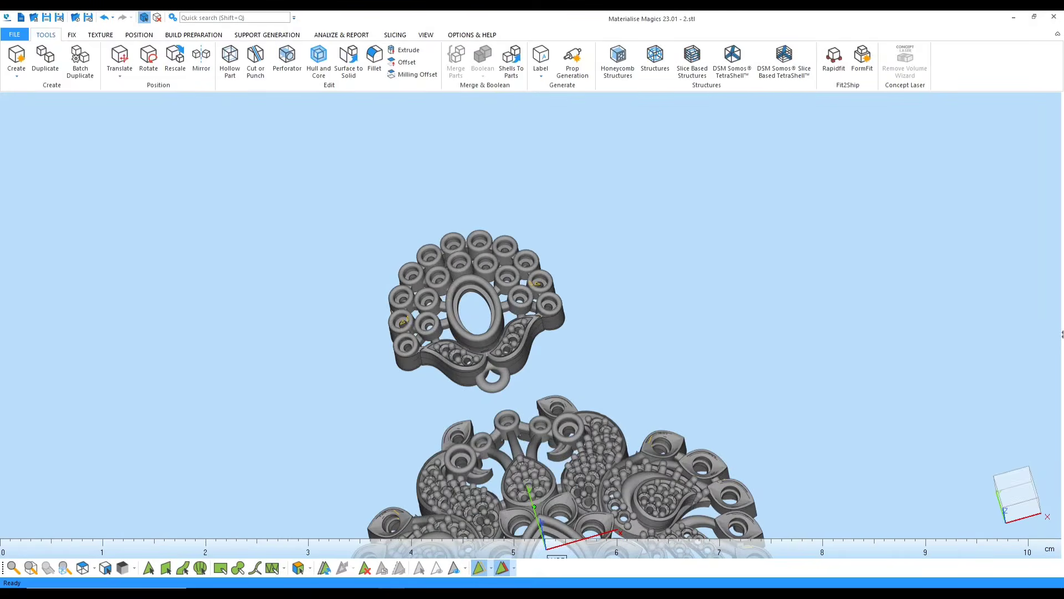
pyautogui.scroll(2, 533, 352)
pyautogui.moveTo(533, 351); pyautogui.dragTo(533, 390, button='right')
pyautogui.scroll(-2, 517, 254)
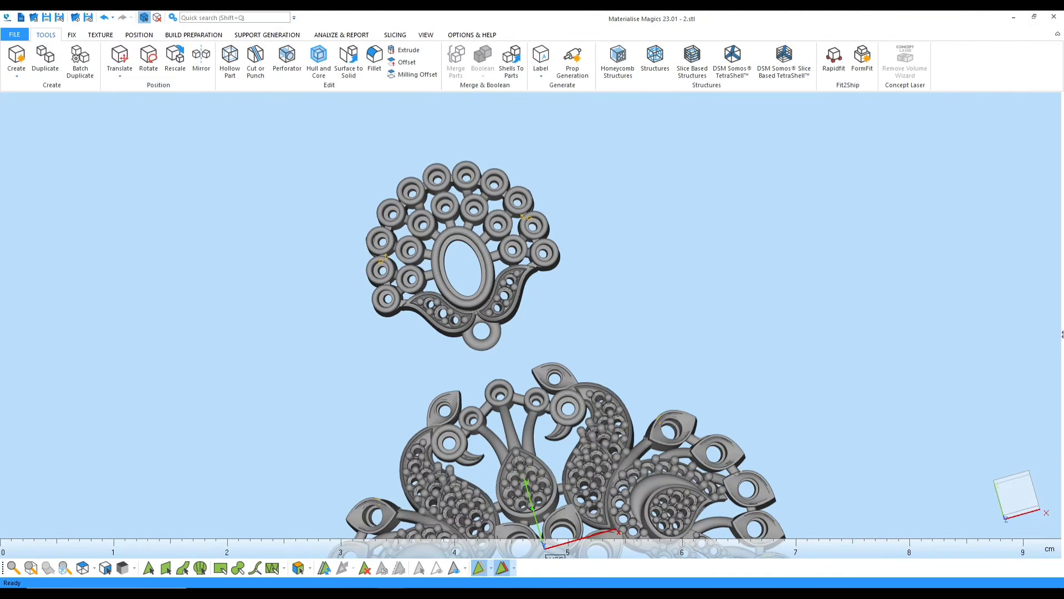
# Run Fix Wizard diagnostics on part 2 and fill its holes using freeform filling with a 1.000 mm grid, followed by automatic fixing
pyautogui.hotkey('ctrl', 'f')
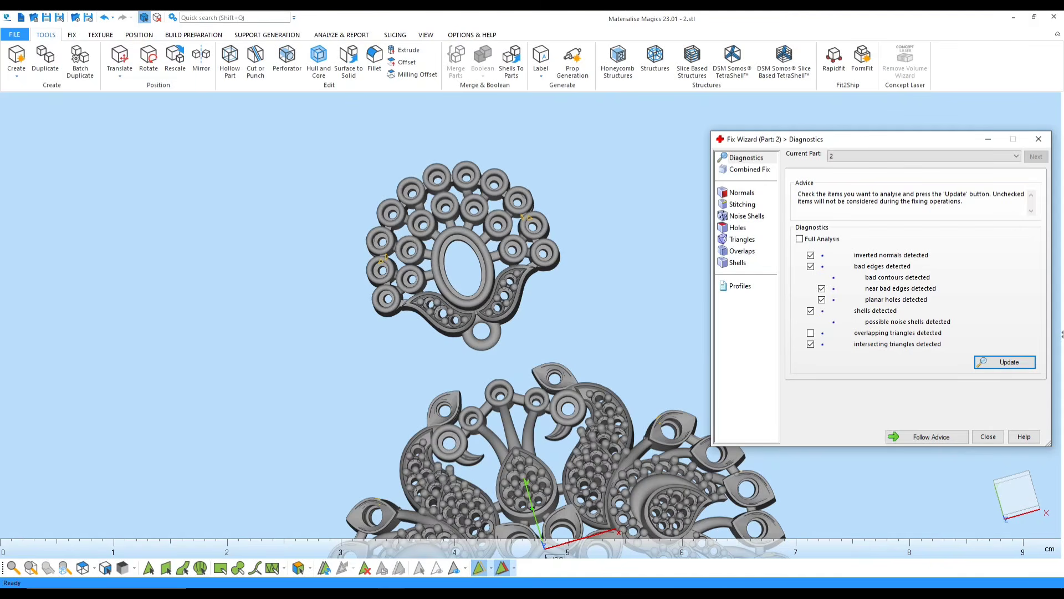
pyautogui.click(1005, 361)
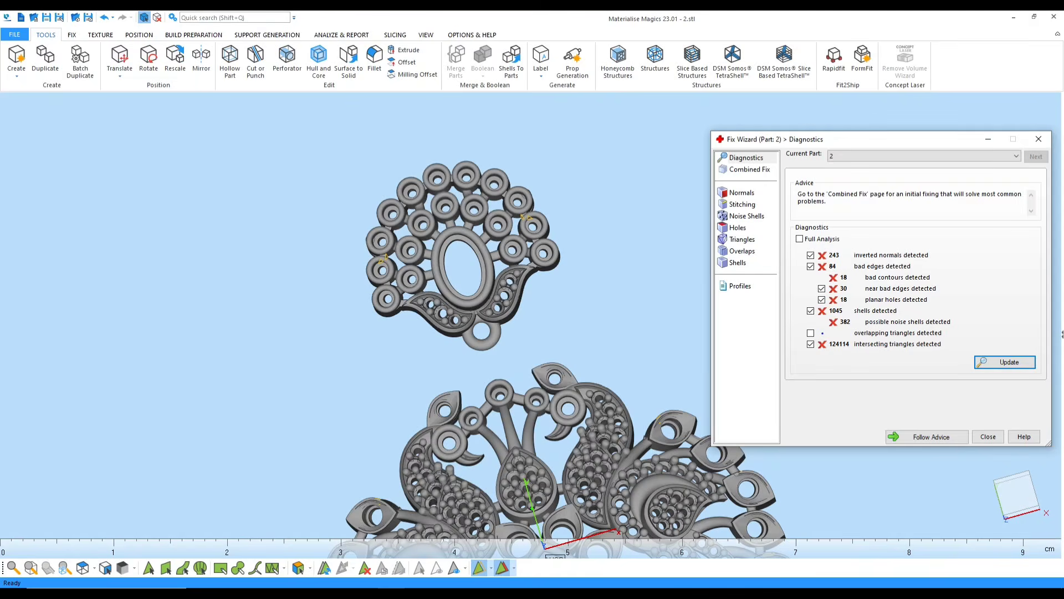
pyautogui.click(737, 227)
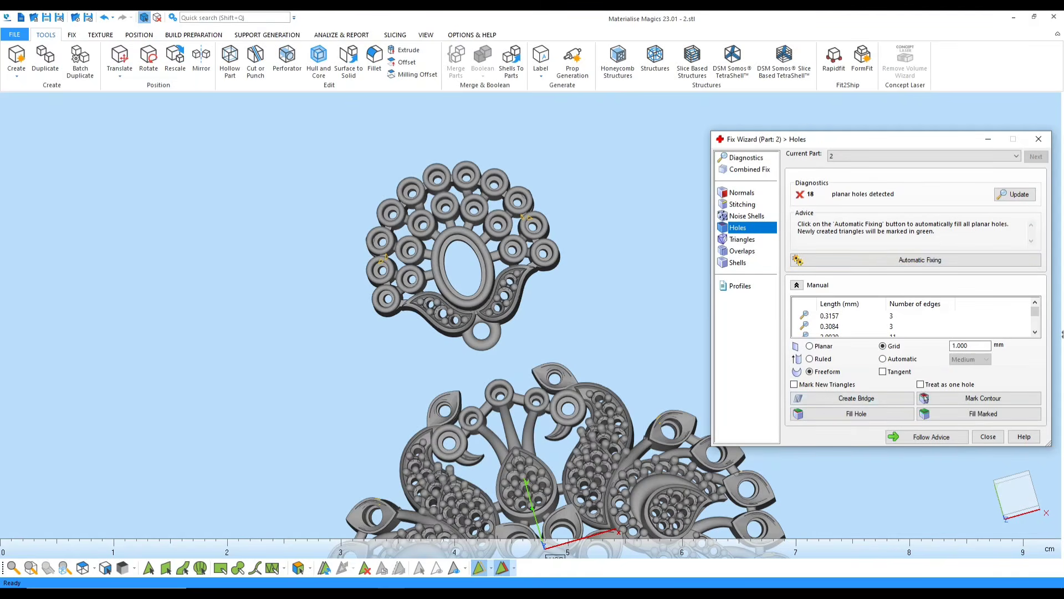
pyautogui.click(852, 414)
pyautogui.scroll(4, 535, 213)
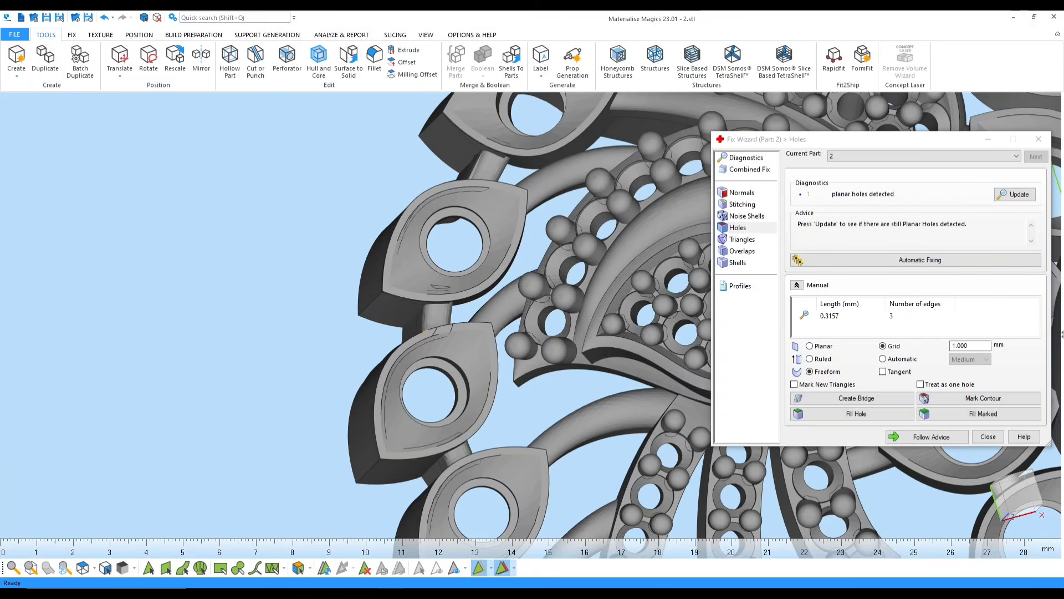
pyautogui.scroll(-8, 433, 351)
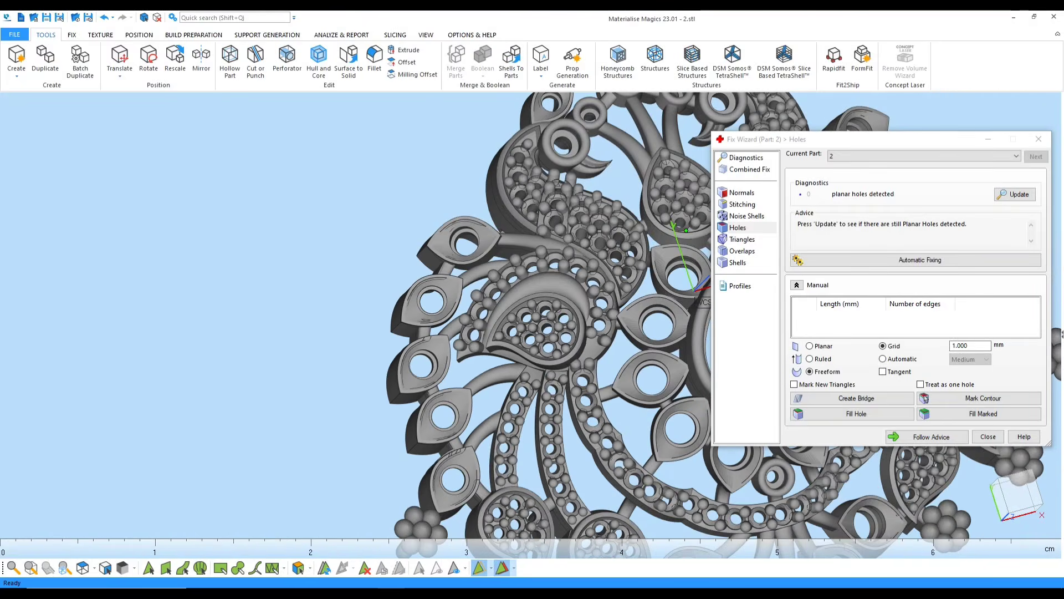
pyautogui.scroll(3, 570, 235)
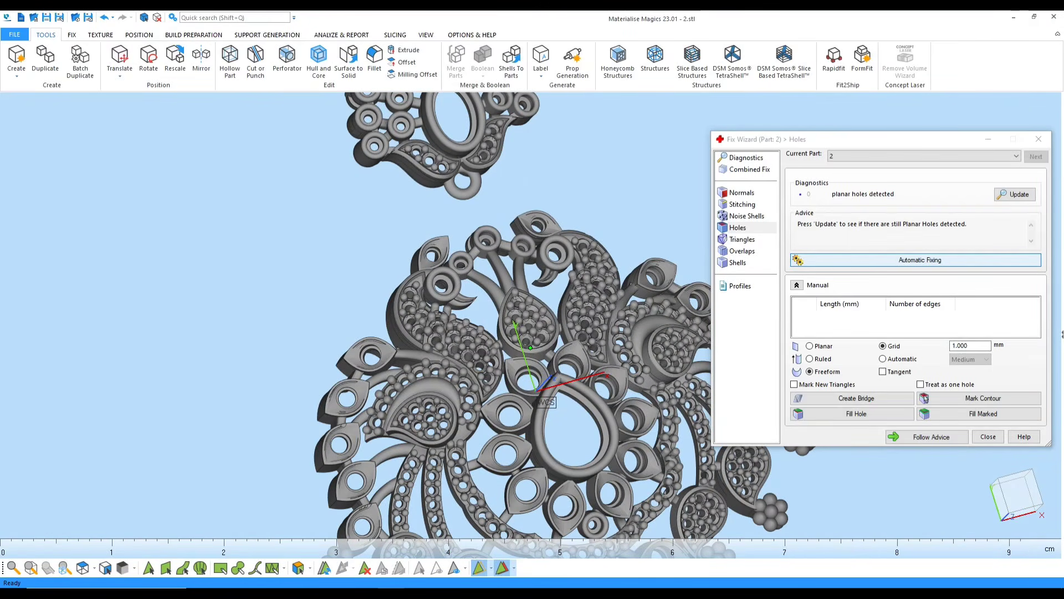
pyautogui.click(920, 259)
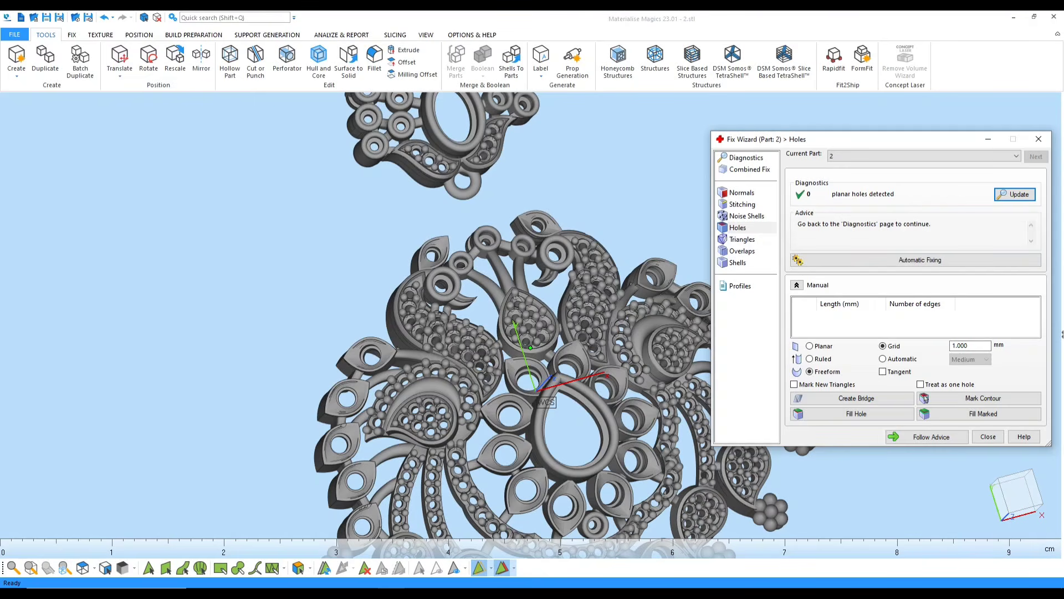
# Unify part 2's shells with automatic fixing, and highlight the large pendant and the smaller round piece individually to check them
pyautogui.click(746, 262)
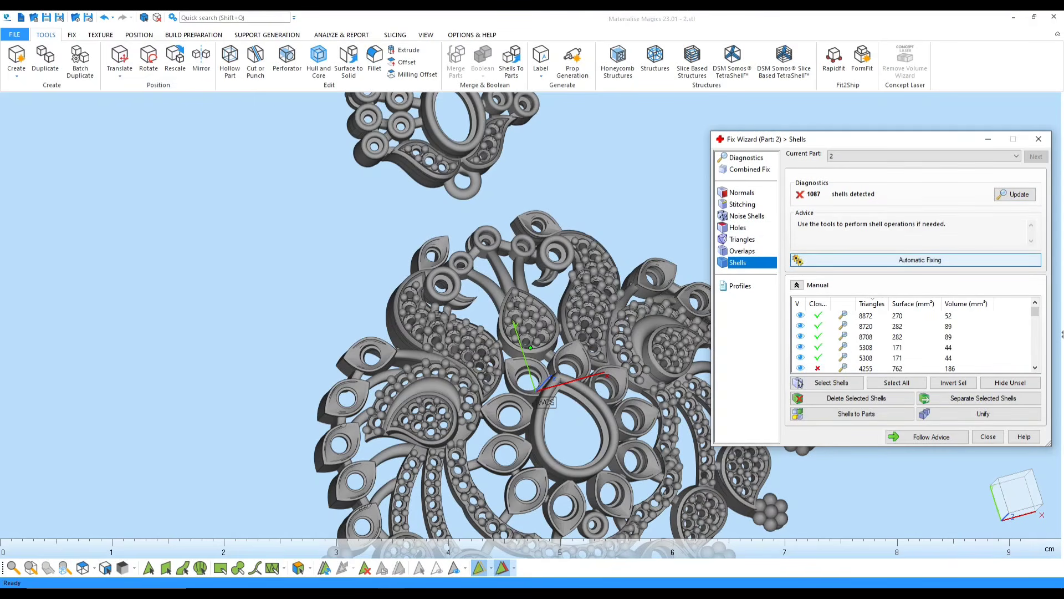
pyautogui.click(915, 260)
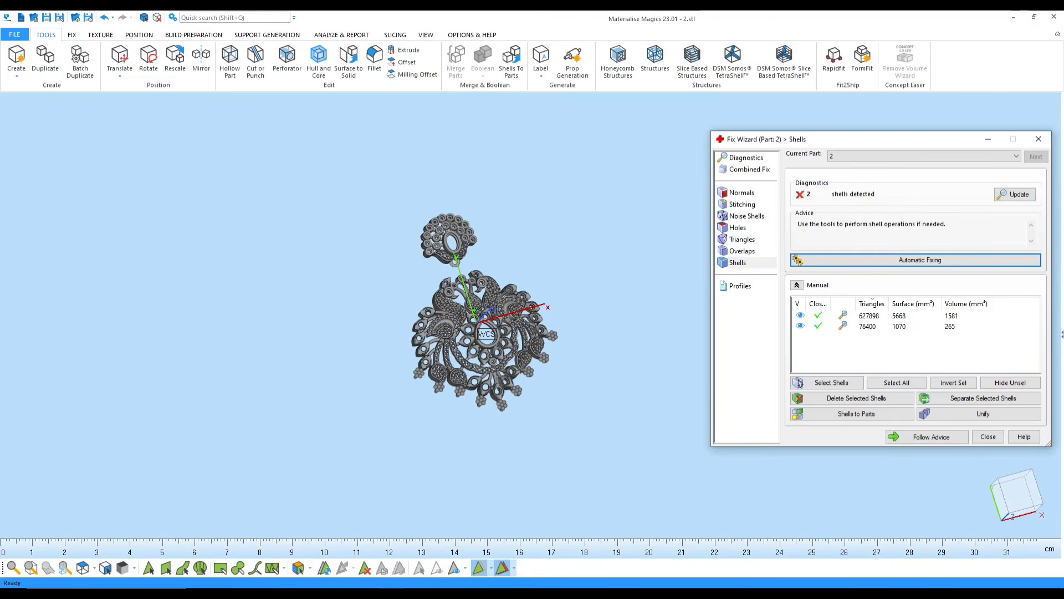
pyautogui.click(799, 384)
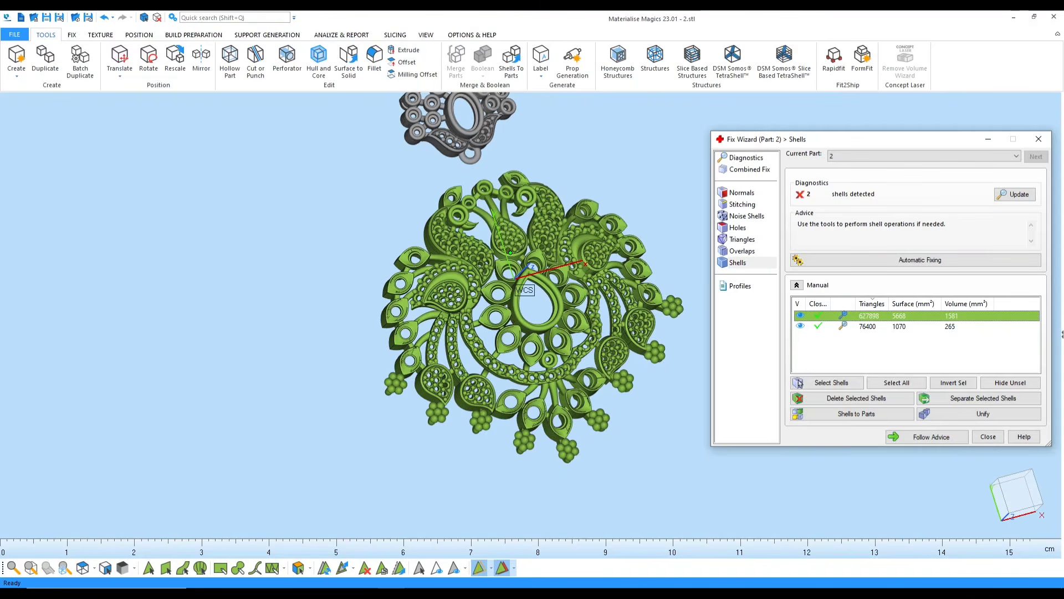
pyautogui.click(843, 326)
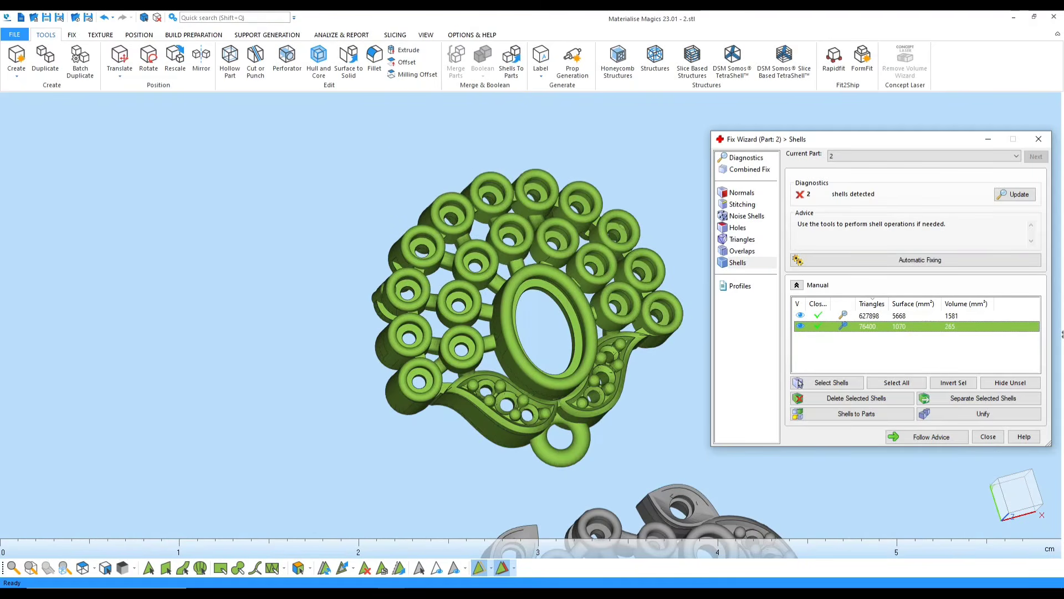
pyautogui.scroll(-4, 488, 267)
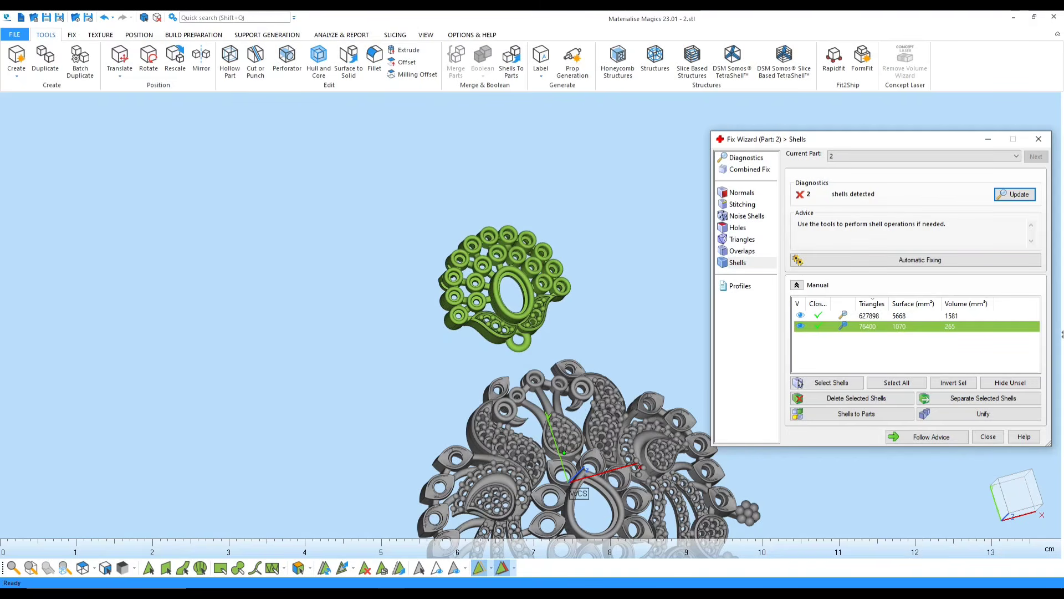
# Update part 2's diagnostics, run the combined automatic fix twice to reduce intersecting triangles, and close the Fix Wizard
pyautogui.click(745, 157)
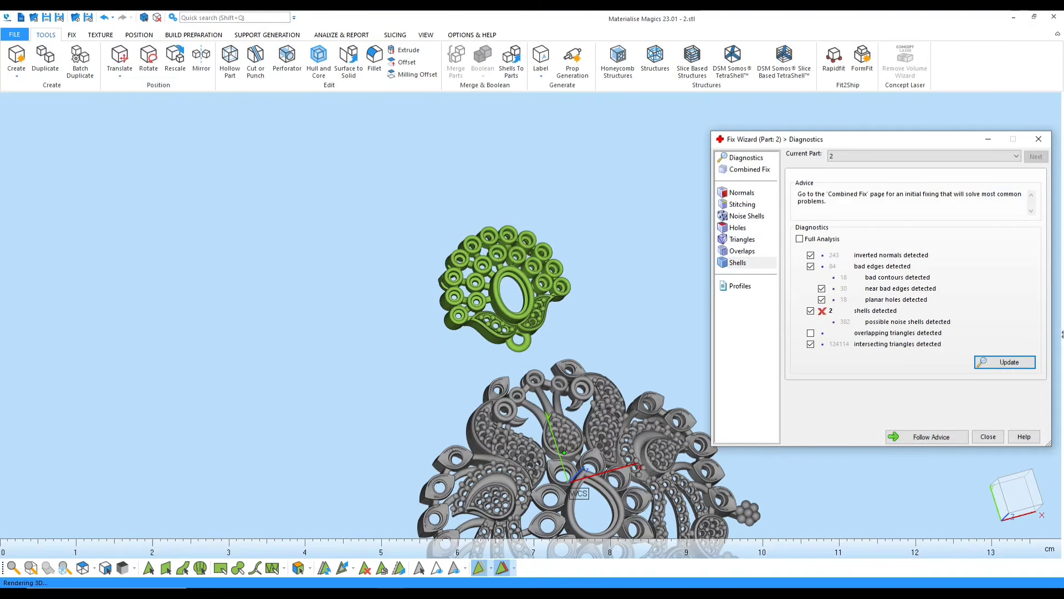
pyautogui.click(1004, 362)
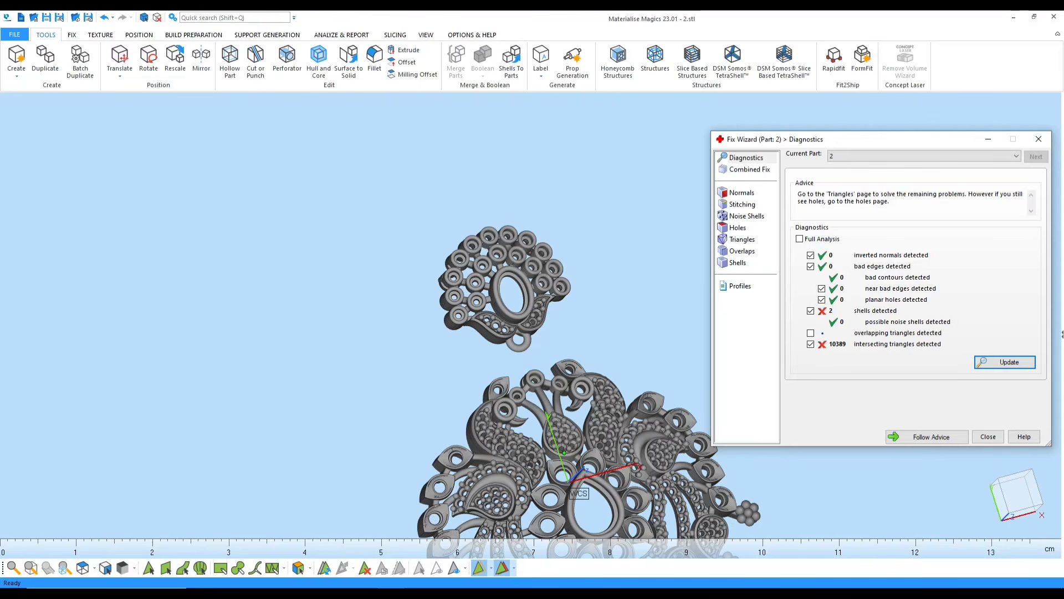
pyautogui.click(748, 169)
pyautogui.click(915, 230)
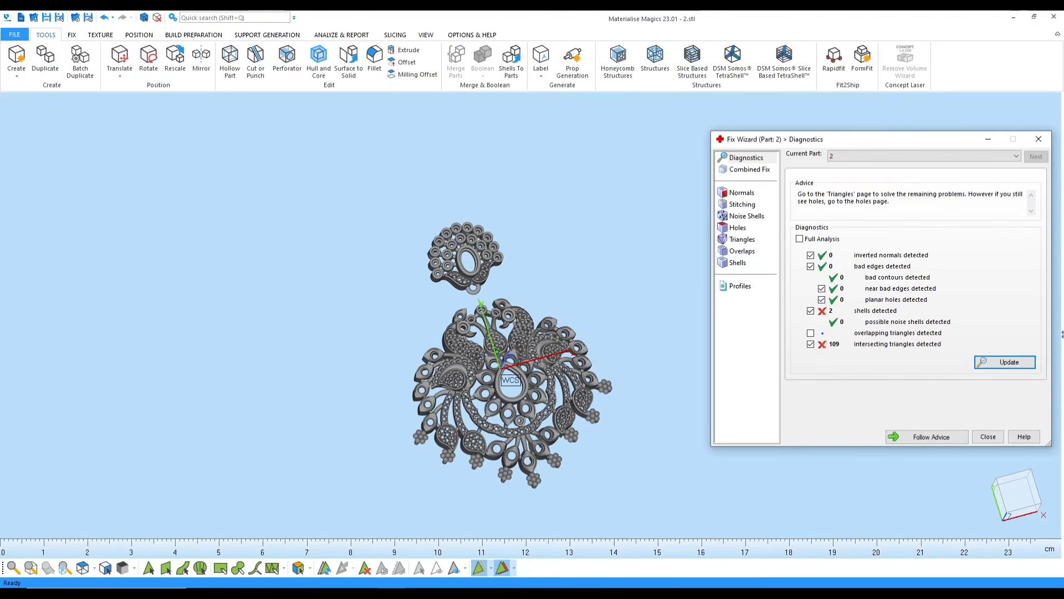
pyautogui.click(748, 169)
pyautogui.click(915, 229)
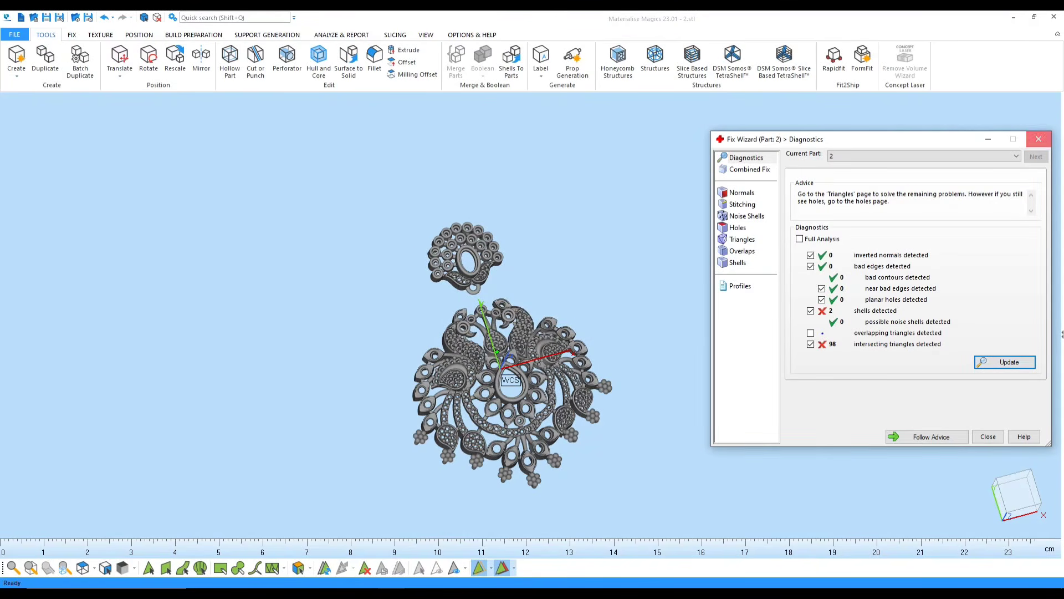
pyautogui.click(1038, 140)
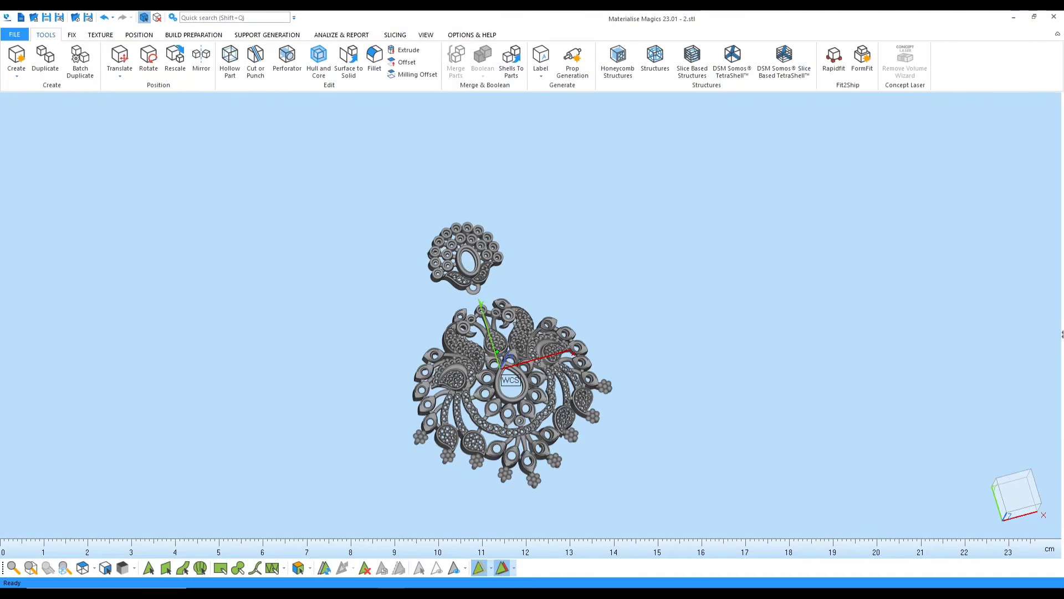
# Save the repaired part 2 to the Desktop as 2.stl, replacing the existing file, and close Magics
pyautogui.hotkey('ctrl', 's')
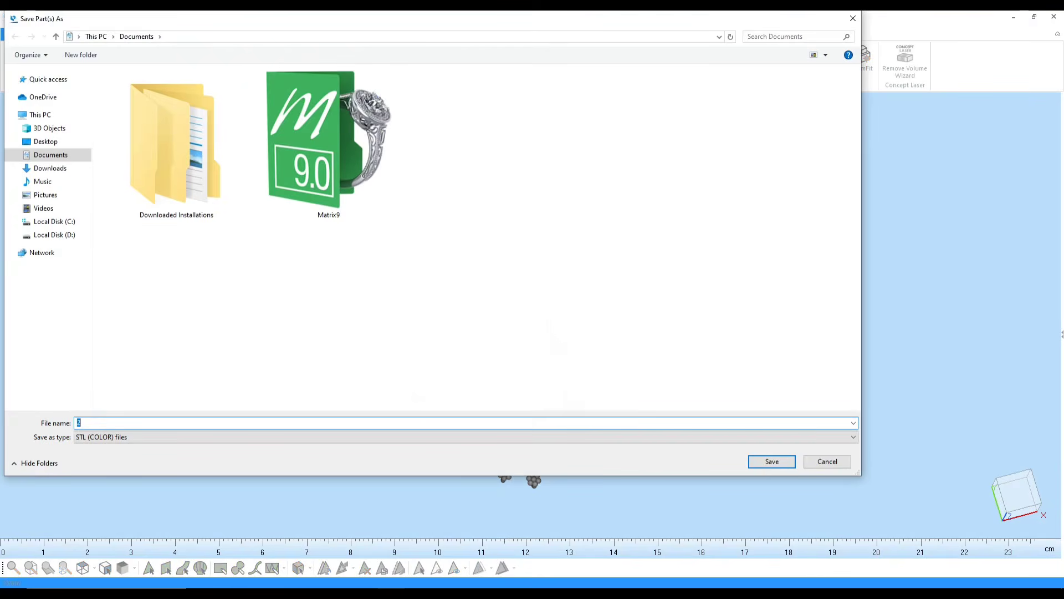
pyautogui.click(45, 142)
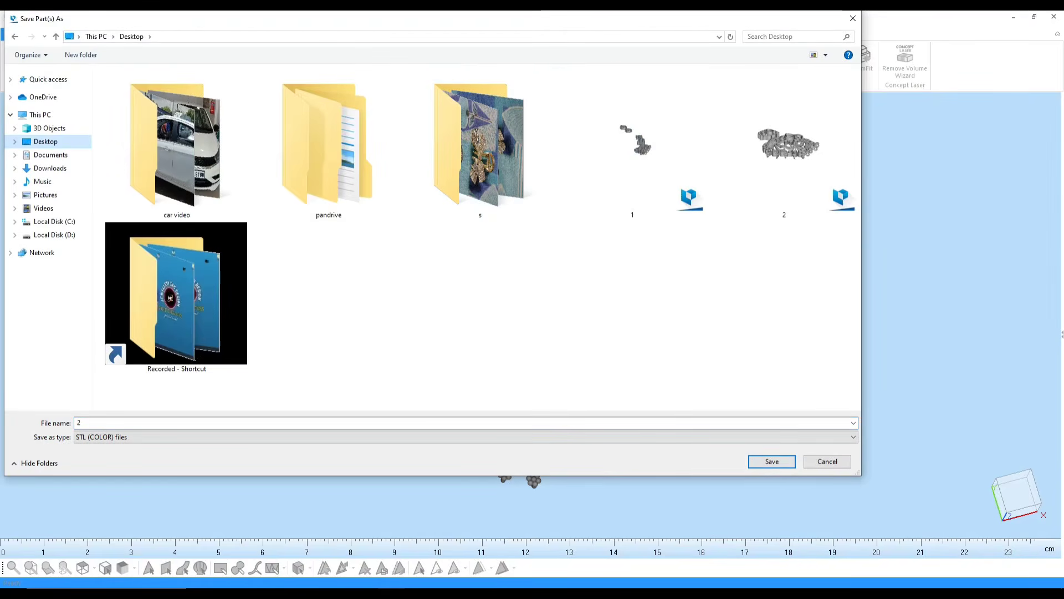
pyautogui.press('Return')
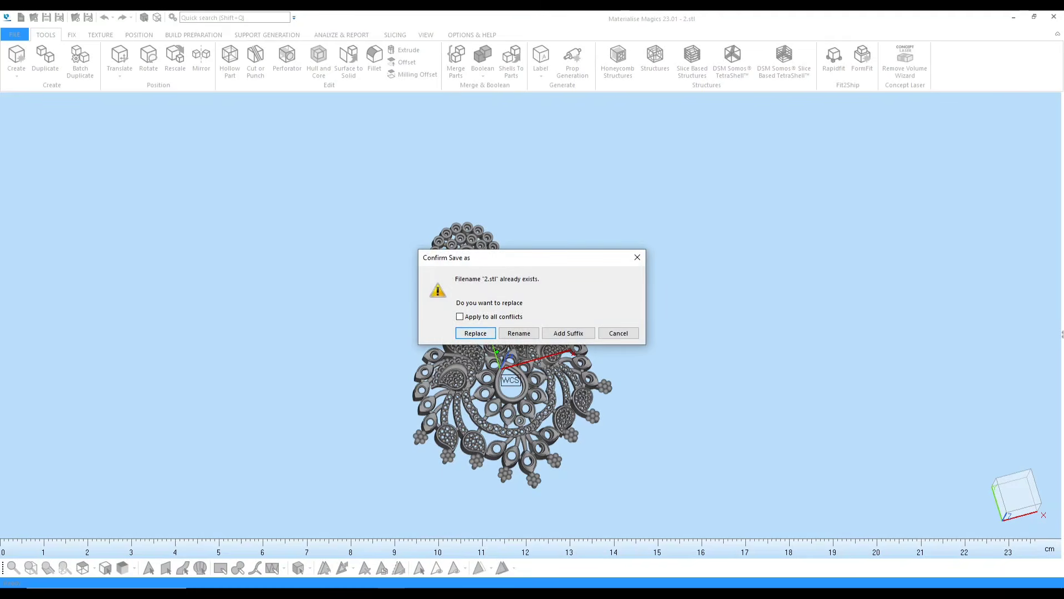
pyautogui.press('Return')
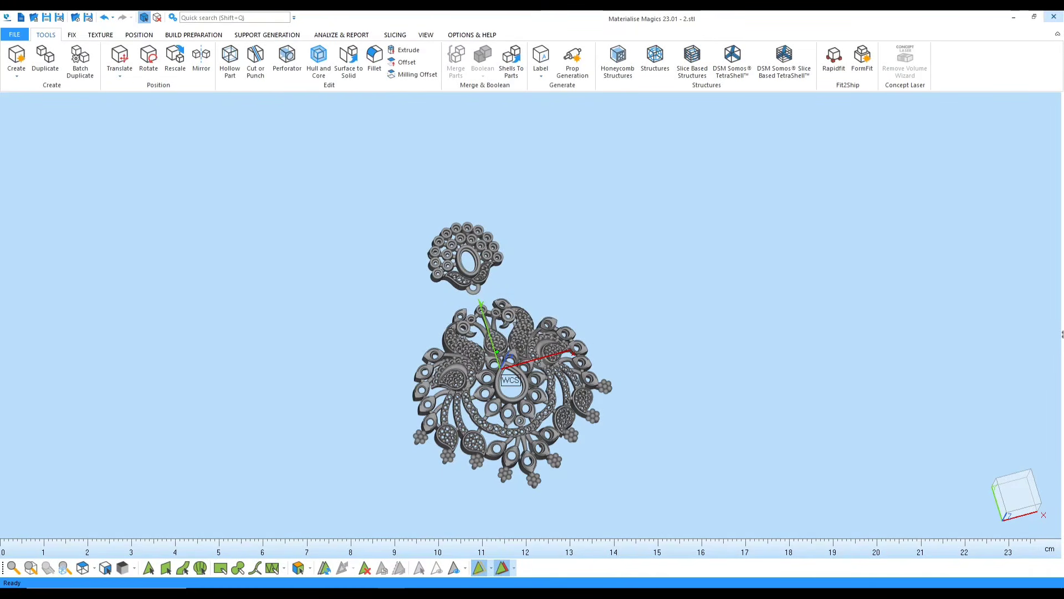
pyautogui.click(1053, 17)
pyautogui.click(532, 316)
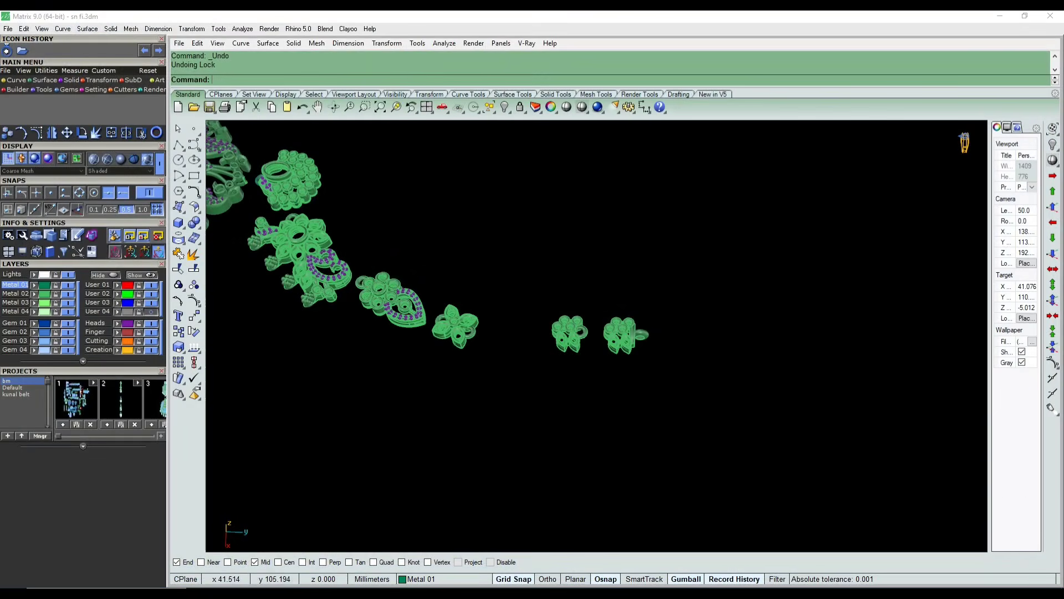
# Open 1.stl and 2.stl from the desktop in separate Rhinoceros 5 windows, using a 22.5° weld angle, split disjoint meshes and millimeters
pyautogui.scroll(-4, 676, 449)
pyautogui.moveTo(679, 421); pyautogui.dragTo(843, 444, button='right')
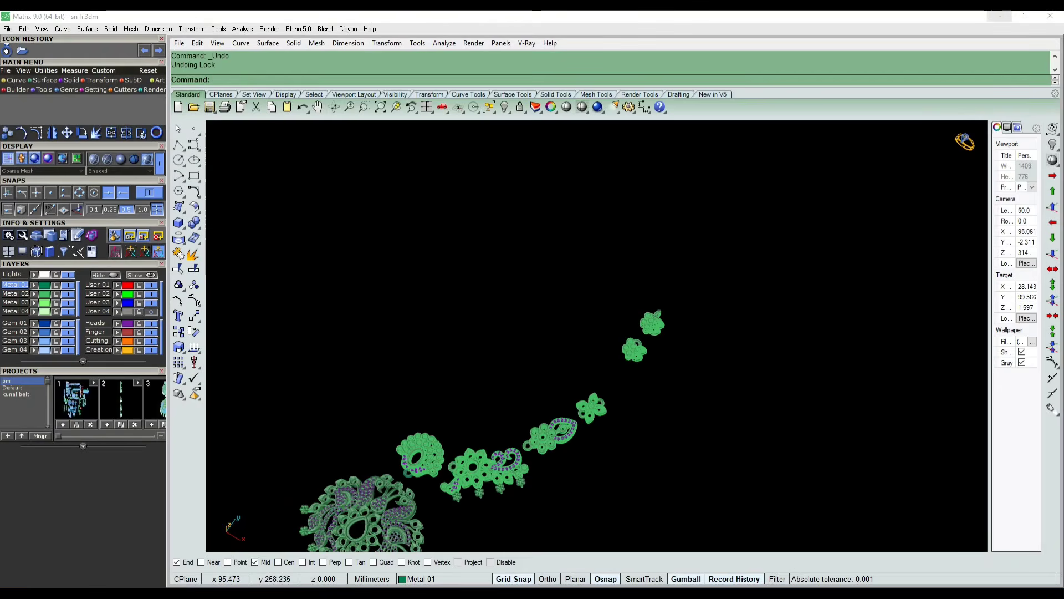
pyautogui.click(1000, 16)
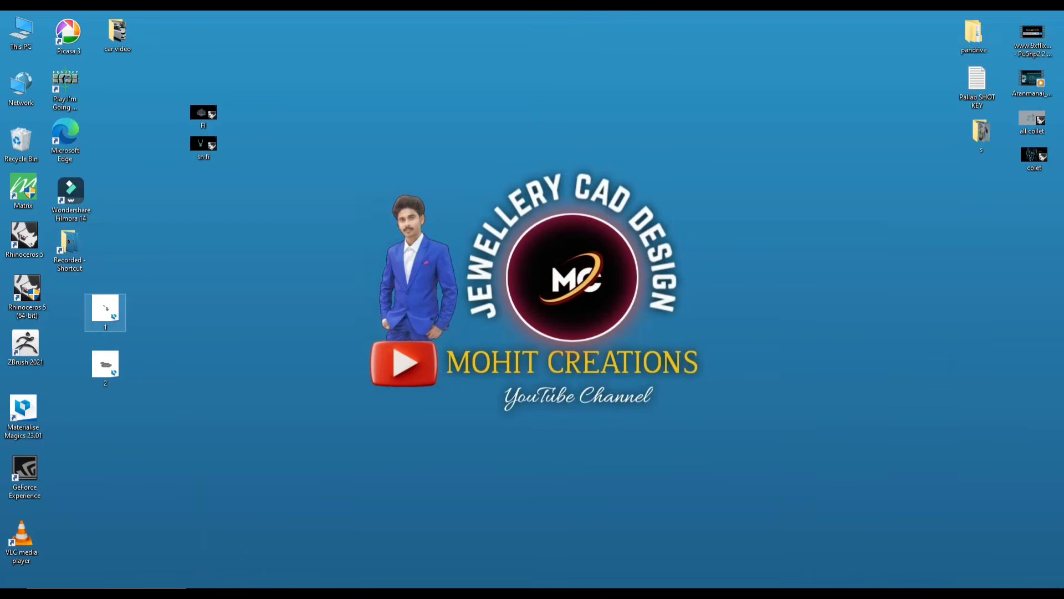
pyautogui.moveTo(105, 308); pyautogui.dragTo(23, 238)
pyautogui.moveTo(106, 364); pyautogui.dragTo(25, 253)
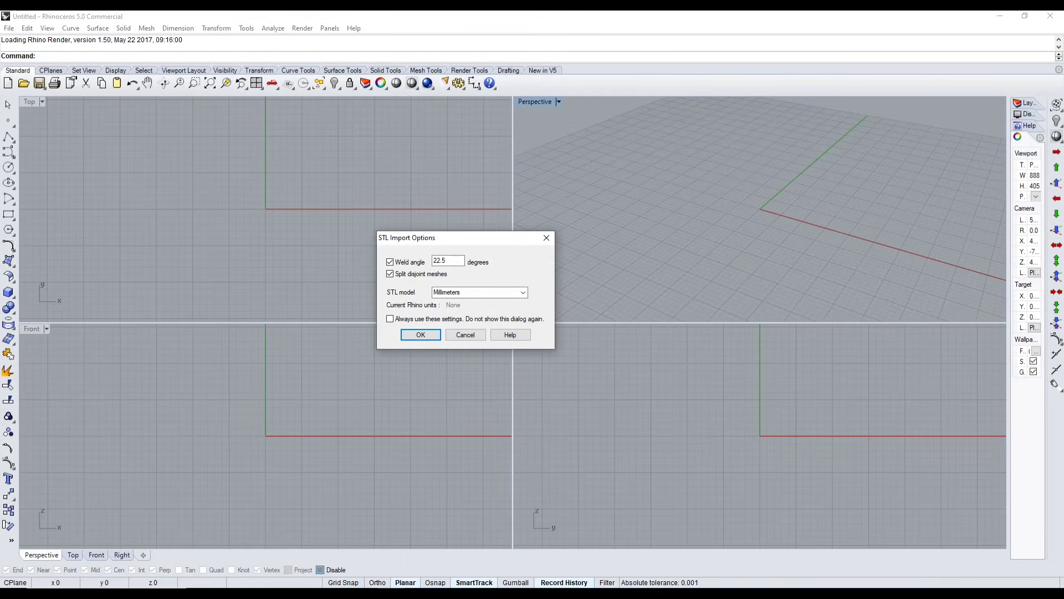
pyautogui.click(421, 334)
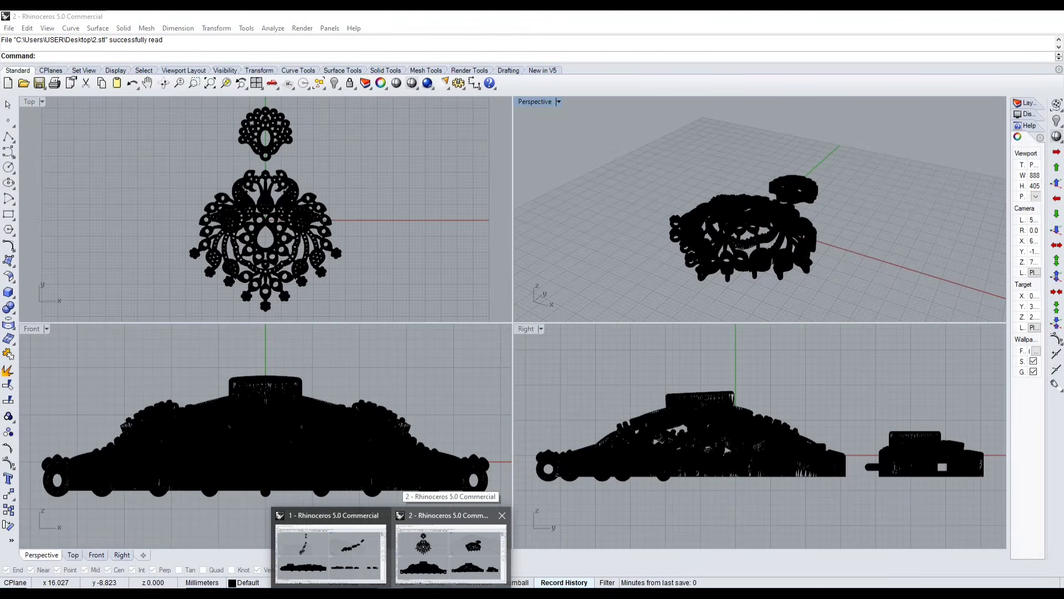
# Cut both pendant meshes from the 2.stl window and paste them into the 1.stl model, showing it in a maximized Perspective view
pyautogui.click(450, 549)
pyautogui.click(300, 222)
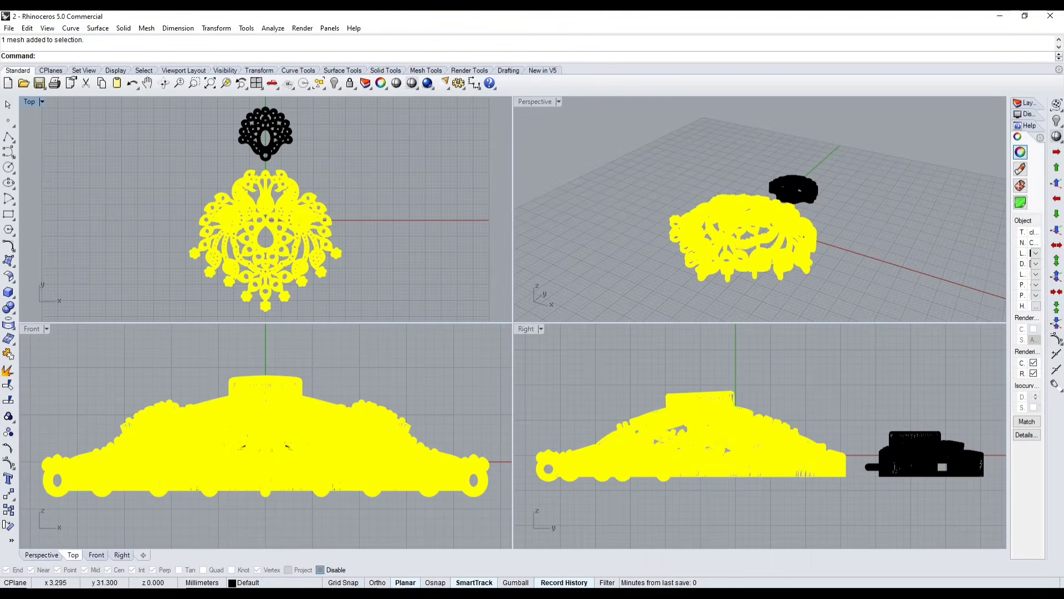
pyautogui.hotkey('ctrl', 'a')
pyautogui.hotkey('ctrl', 'x')
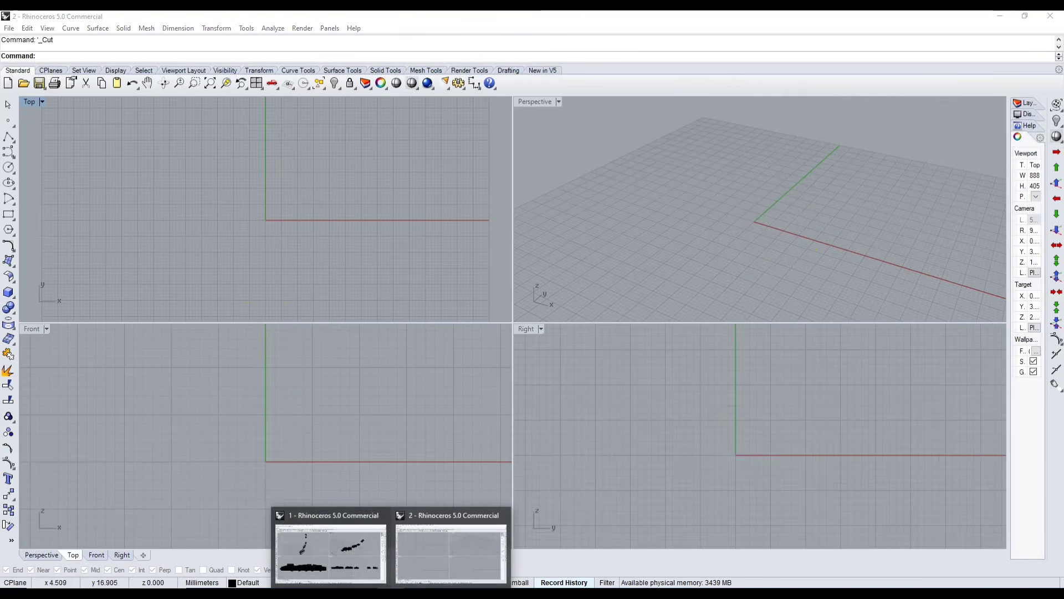
pyautogui.click(330, 553)
pyautogui.doubleClick(533, 101)
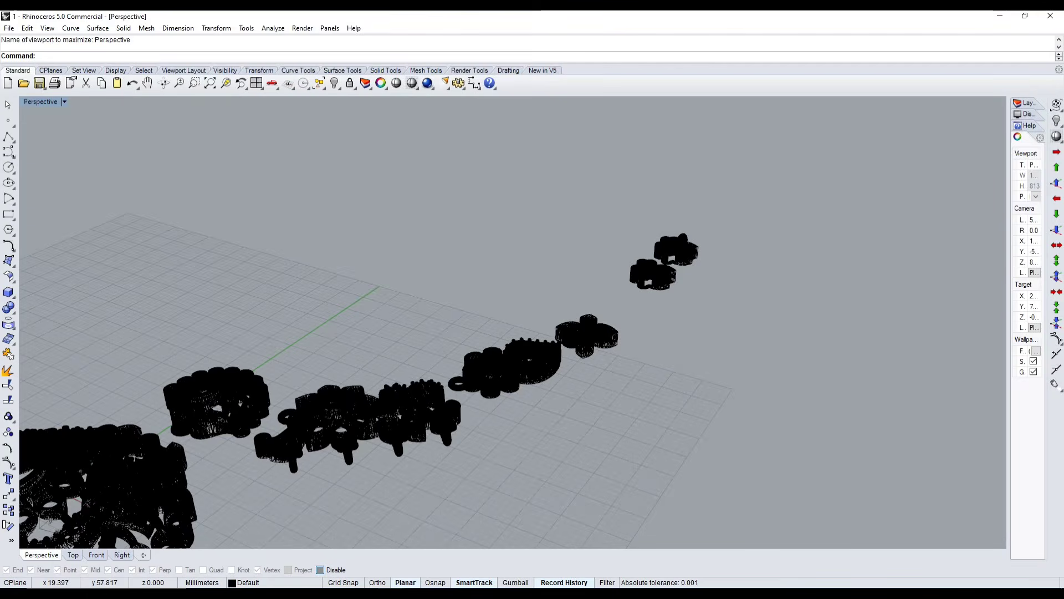
pyautogui.scroll(-2, 581, 178)
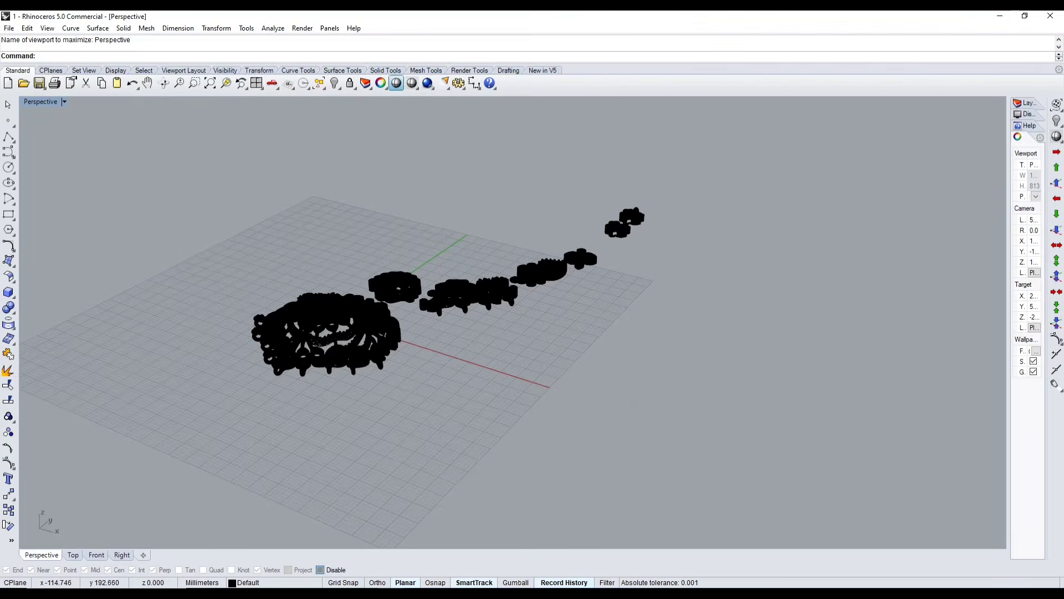
# Shade the combined meshes and examine the two small end pieces up close from the front and the back
pyautogui.click(396, 83)
pyautogui.scroll(4, 376, 283)
pyautogui.moveTo(383, 260); pyautogui.dragTo(504, 305, button='right')
pyautogui.scroll(-4, 506, 304)
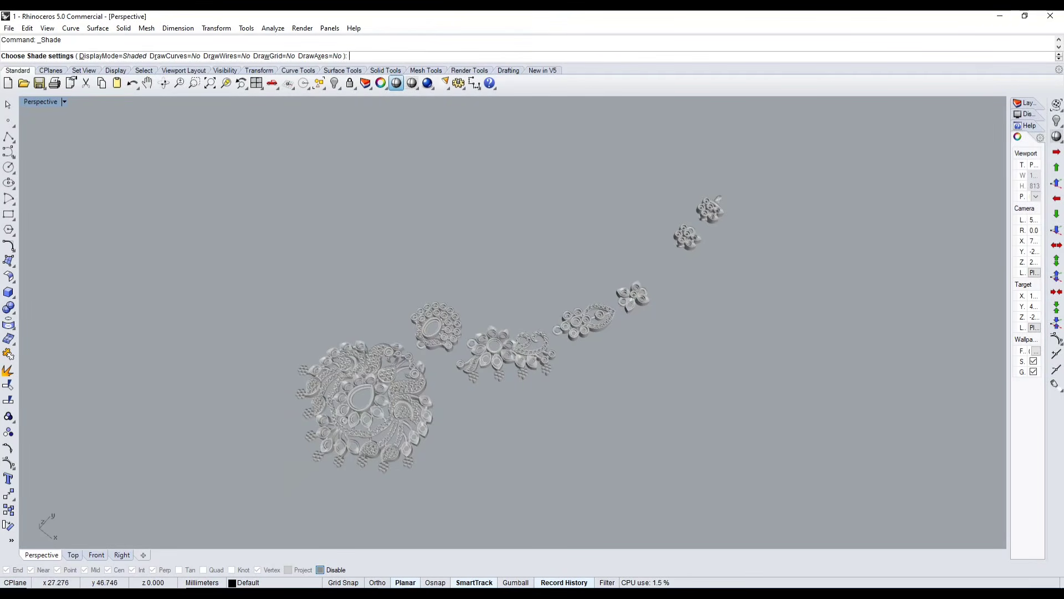
pyautogui.scroll(6, 698, 241)
pyautogui.hotkey('ctrl', 'w')
pyautogui.moveTo(688, 148); pyautogui.dragTo(748, 208)
pyautogui.hotkey('ctrl', 'w')
pyautogui.moveTo(683, 169); pyautogui.dragTo(408, 386)
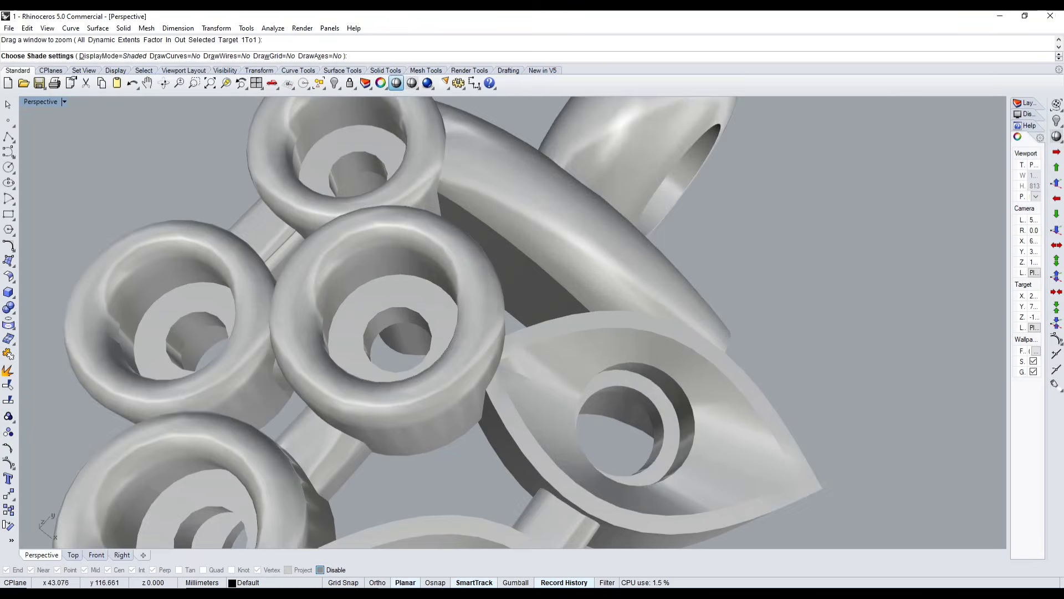
pyautogui.scroll(-8, 720, 344)
pyautogui.moveTo(765, 338); pyautogui.dragTo(687, 144, button='right')
pyautogui.scroll(-4, 587, 300)
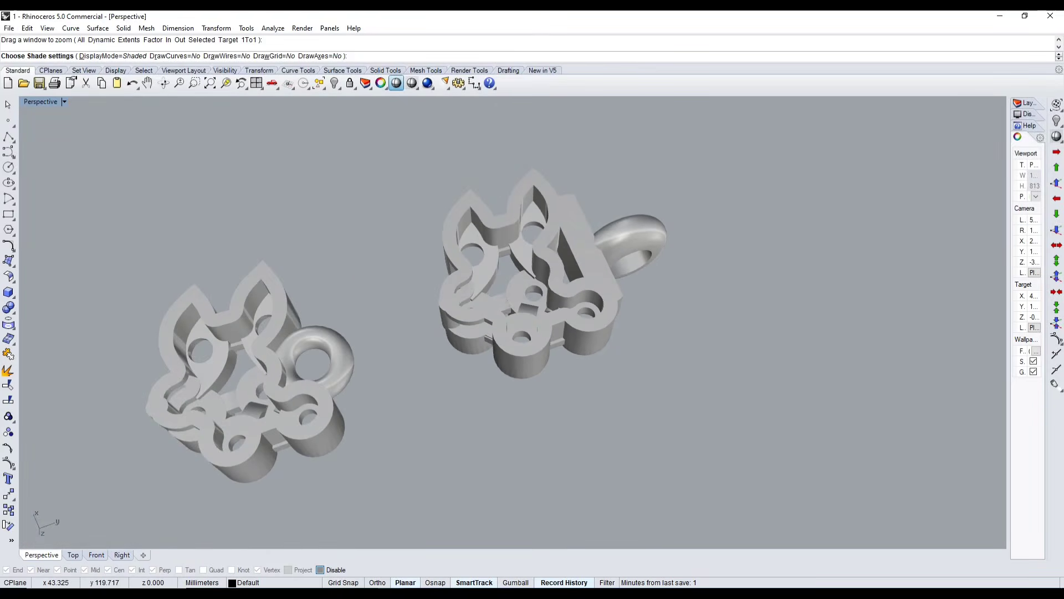
pyautogui.scroll(-5, 687, 260)
pyautogui.moveTo(687, 261); pyautogui.dragTo(637, 454, button='right')
pyautogui.scroll(4, 554, 266)
pyautogui.scroll(3, 498, 344)
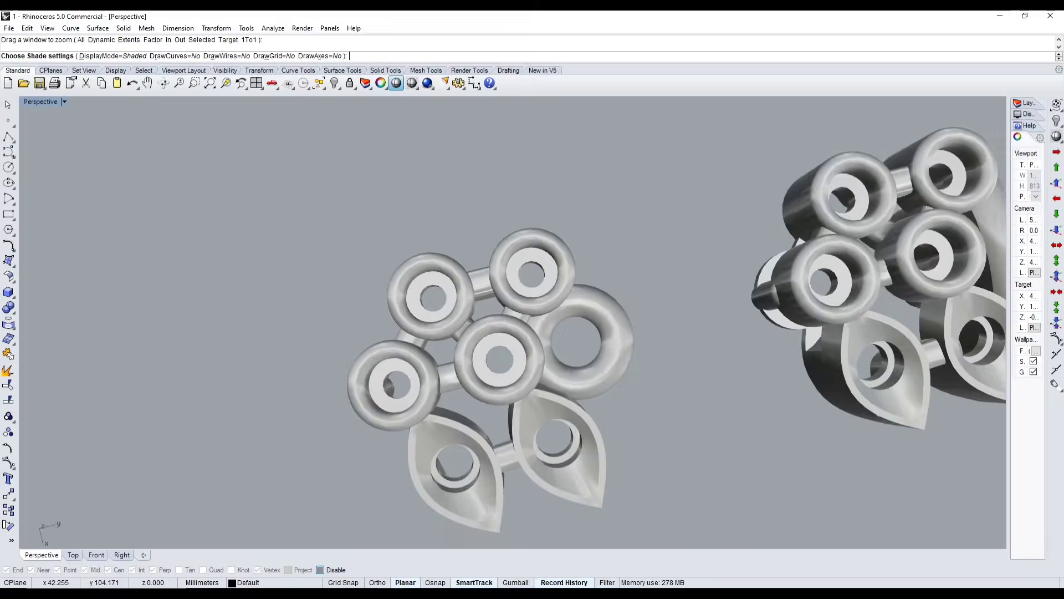
# Examine the leaf-shaped link, the swirl-and-flower piece and their neighbours from the front and the underside for mesh quality
pyautogui.scroll(-15, 710, 314)
pyautogui.keyDown('shift'); pyautogui.moveTo(354, 349); pyautogui.dragTo(444, 338, button='right'); pyautogui.keyUp('shift')
pyautogui.scroll(2, 444, 338)
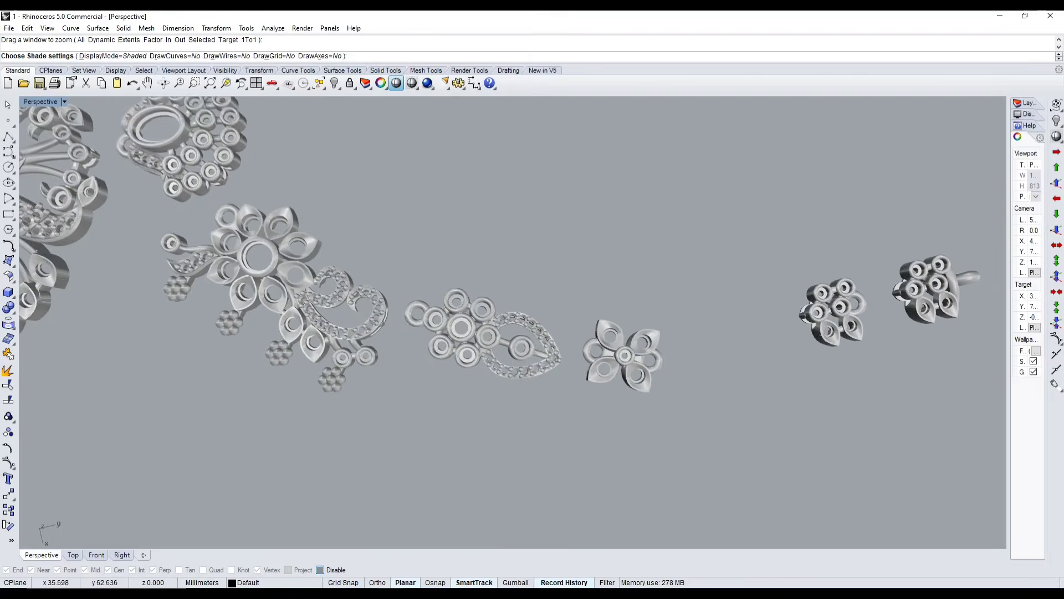
pyautogui.scroll(8, 519, 332)
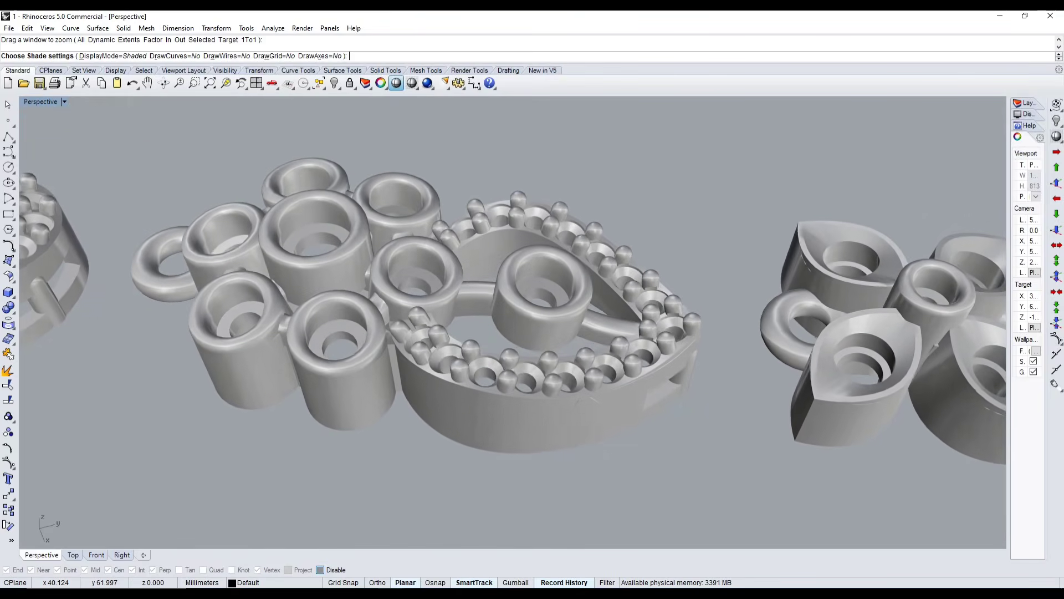
pyautogui.moveTo(591, 399); pyautogui.dragTo(626, 379, button='right')
pyautogui.scroll(-3, 593, 387)
pyautogui.scroll(-8, 684, 336)
pyautogui.scroll(10, 560, 349)
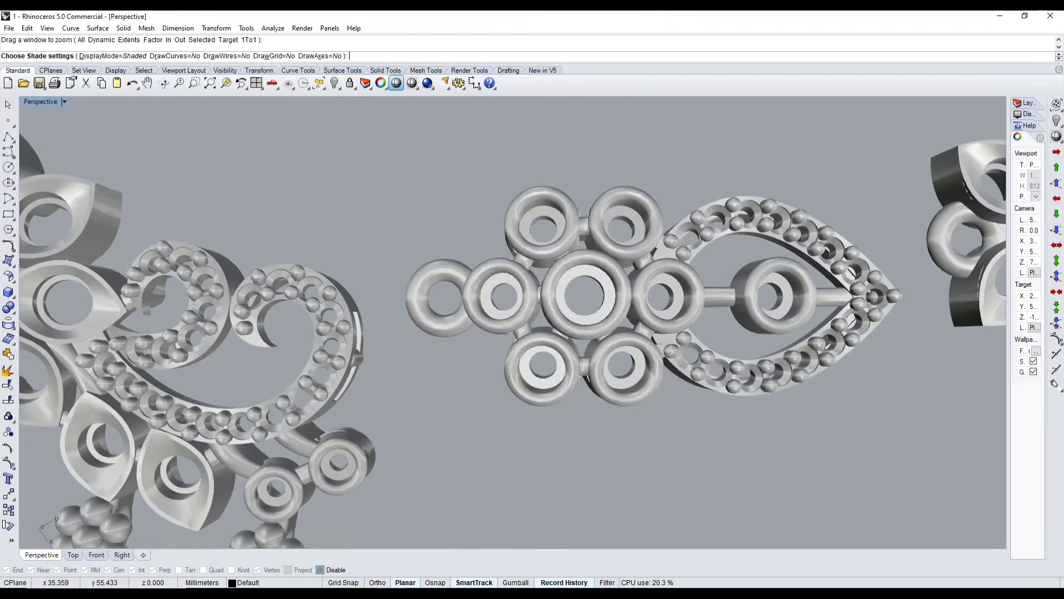
pyautogui.scroll(5, 489, 392)
pyautogui.moveTo(489, 393); pyautogui.dragTo(532, 349, button='right')
pyautogui.scroll(-9, 651, 349)
pyautogui.moveTo(651, 350); pyautogui.dragTo(604, 183, button='right')
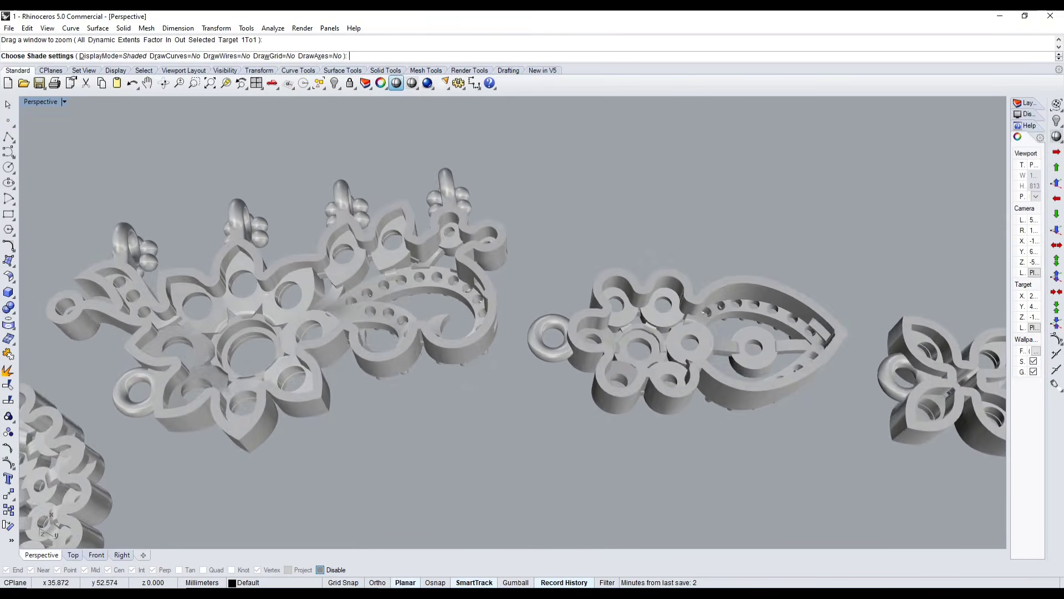
pyautogui.scroll(-8, 643, 283)
pyautogui.moveTo(643, 283); pyautogui.dragTo(610, 510, button='right')
# View the combined meshes shaded from the top, and switch to Matrix to show the original necklace pieces from the top
pyautogui.hotkey('ctrl', 'F1')
pyautogui.scroll(-6, 439, 348)
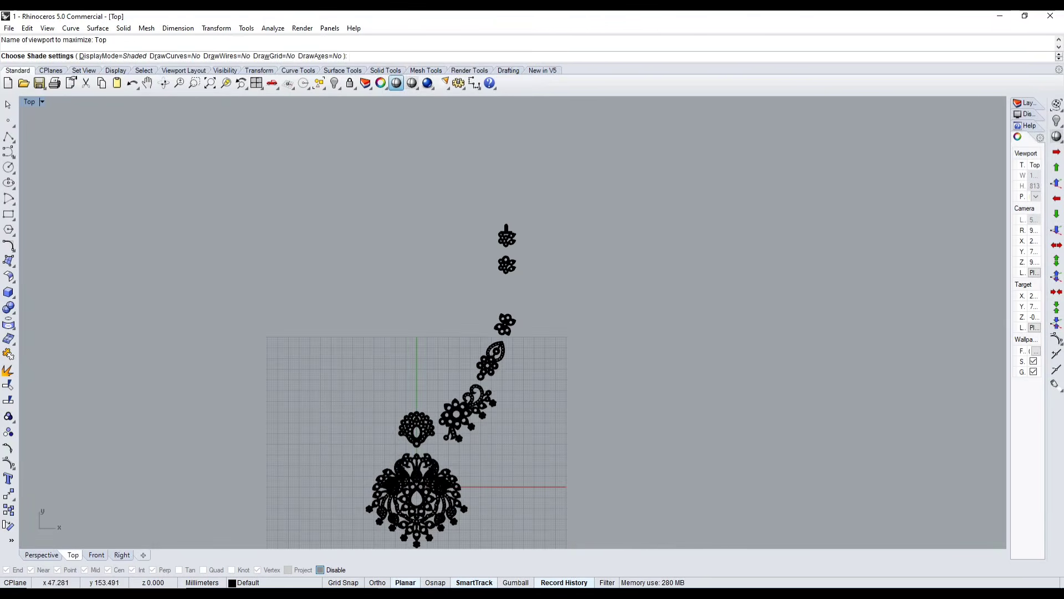
pyautogui.click(396, 83)
pyautogui.moveTo(559, 279); pyautogui.dragTo(562, 219, button='right')
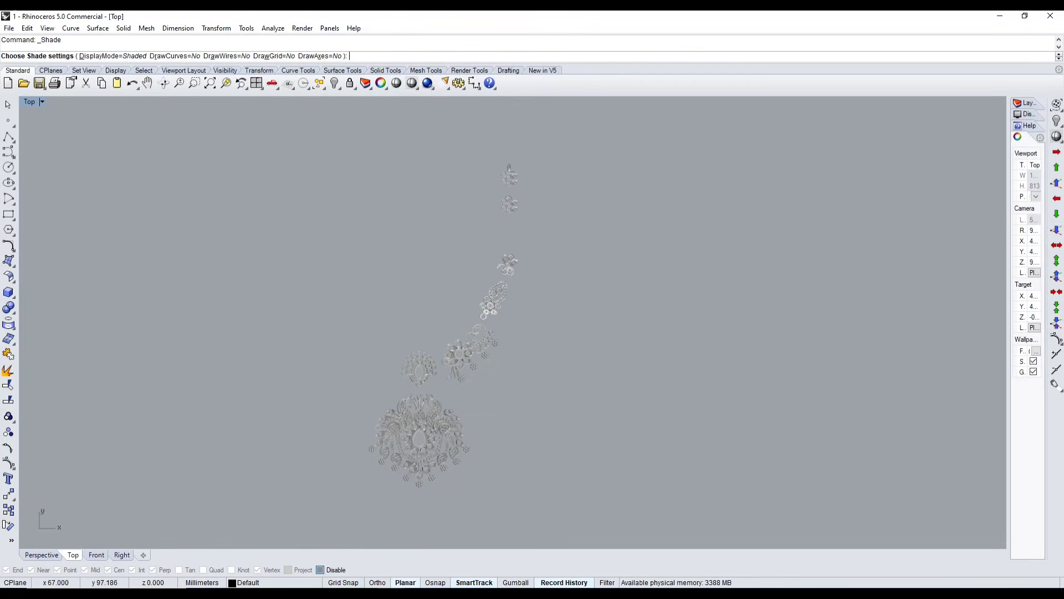
pyautogui.press('Escape')
pyautogui.scroll(2, 530, 221)
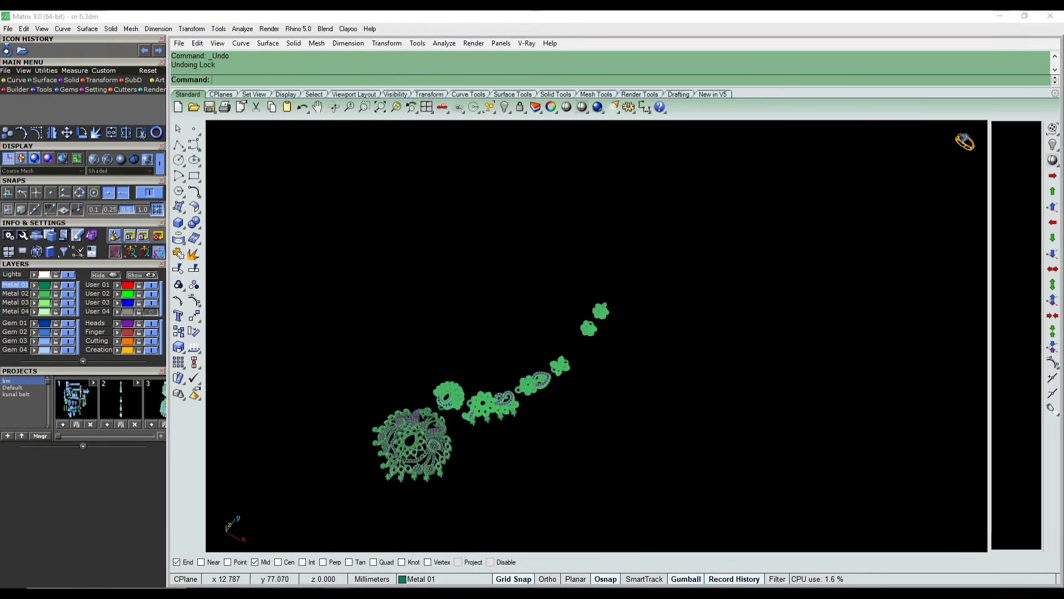
pyautogui.hotkey('ctrl', 'F1')
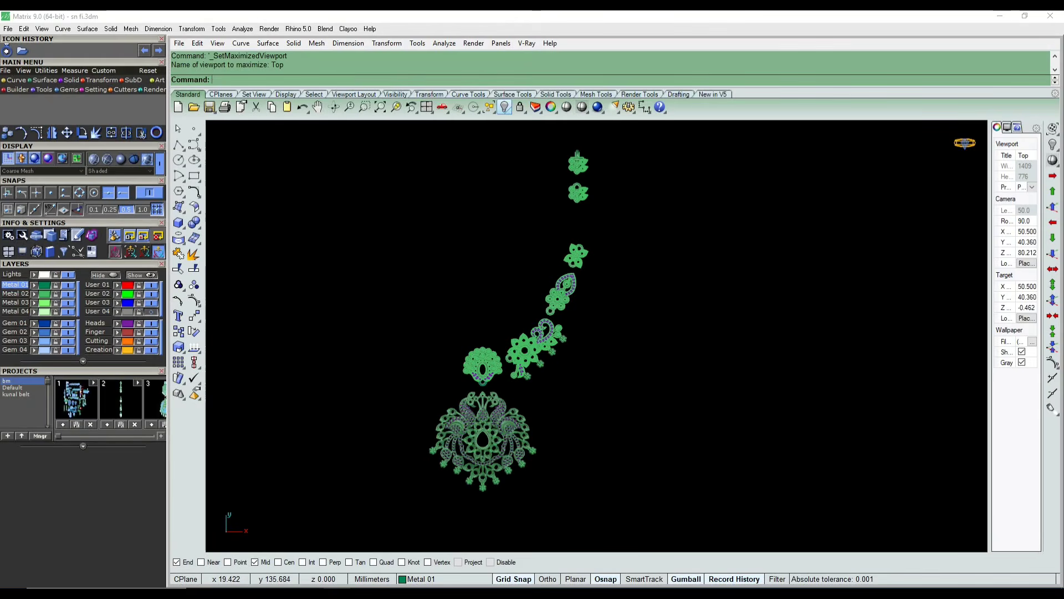
# Show all hidden objects of the original necklace in Matrix, and switch back to the combined meshes in Rhinoceros
pyautogui.hotkey('ctrl', 'alt', 'h')
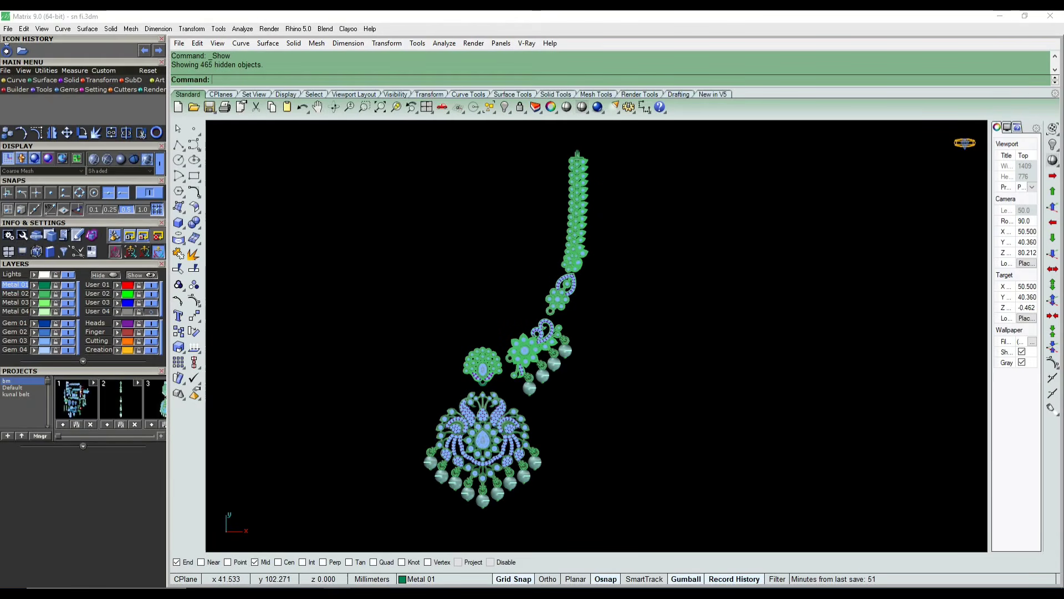
pyautogui.hotkey('ctrl', 'y')
pyautogui.click(390, 593)
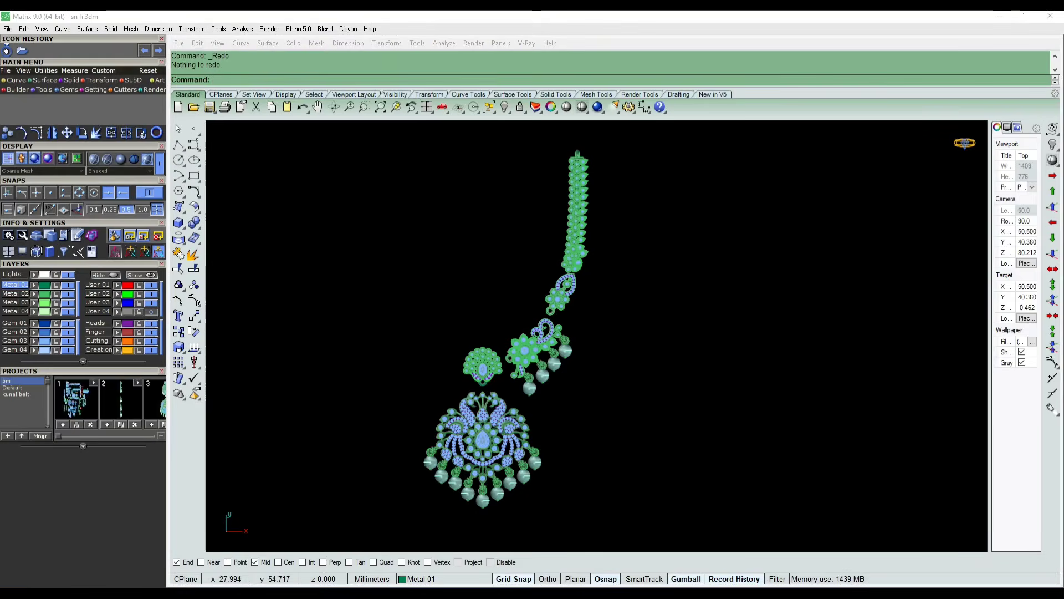
pyautogui.click(330, 553)
# Try to copy the small flower link below the hooked end piece to two positions down the strand, and undo the copies
pyautogui.scroll(7, 507, 202)
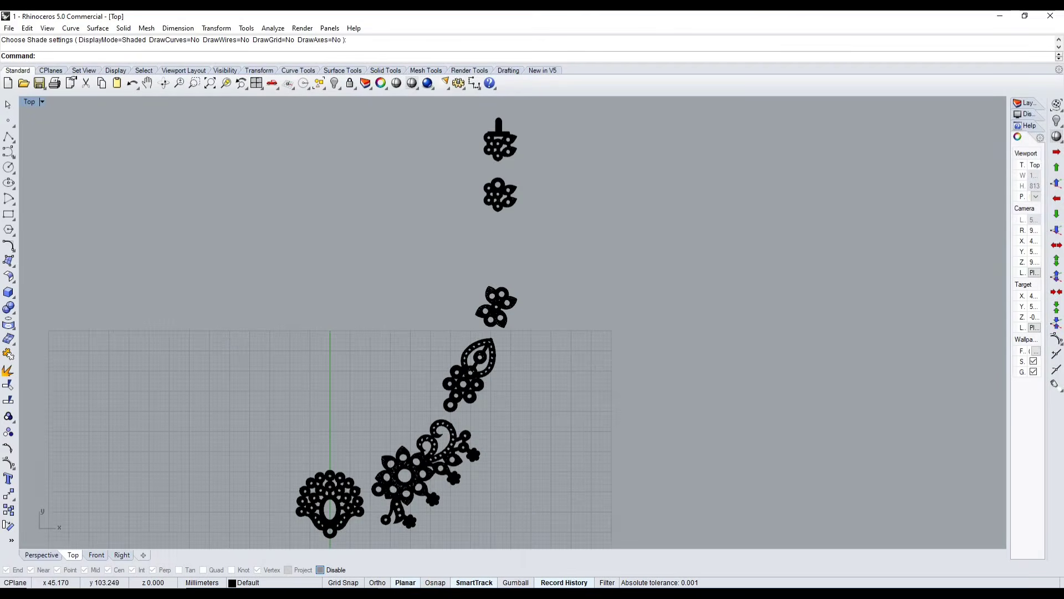
pyautogui.click(502, 192)
pyautogui.write('copy')
pyautogui.press('Return')
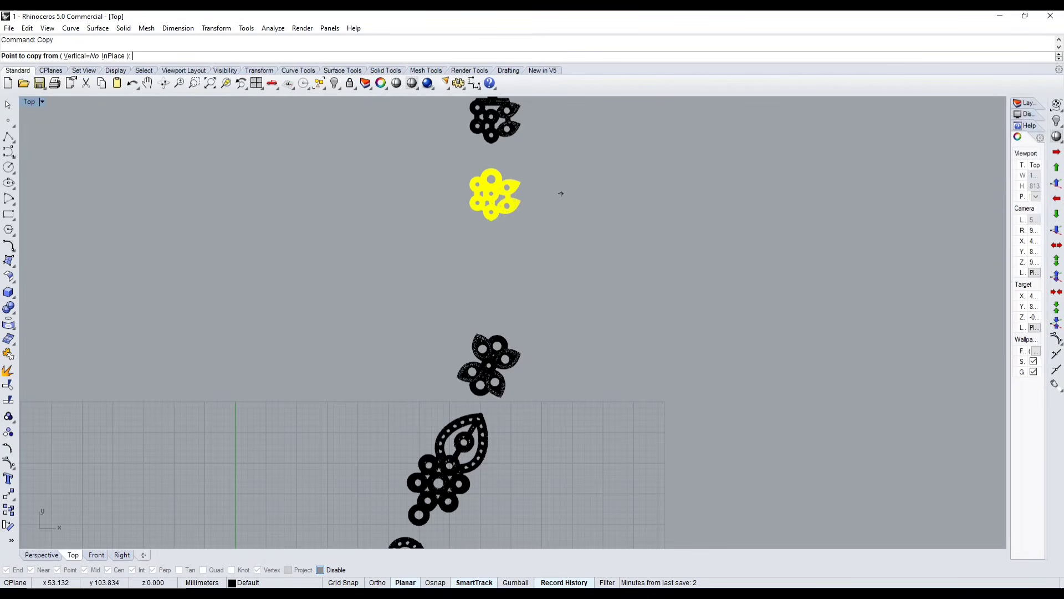
pyautogui.click(561, 190)
pyautogui.click(561, 249)
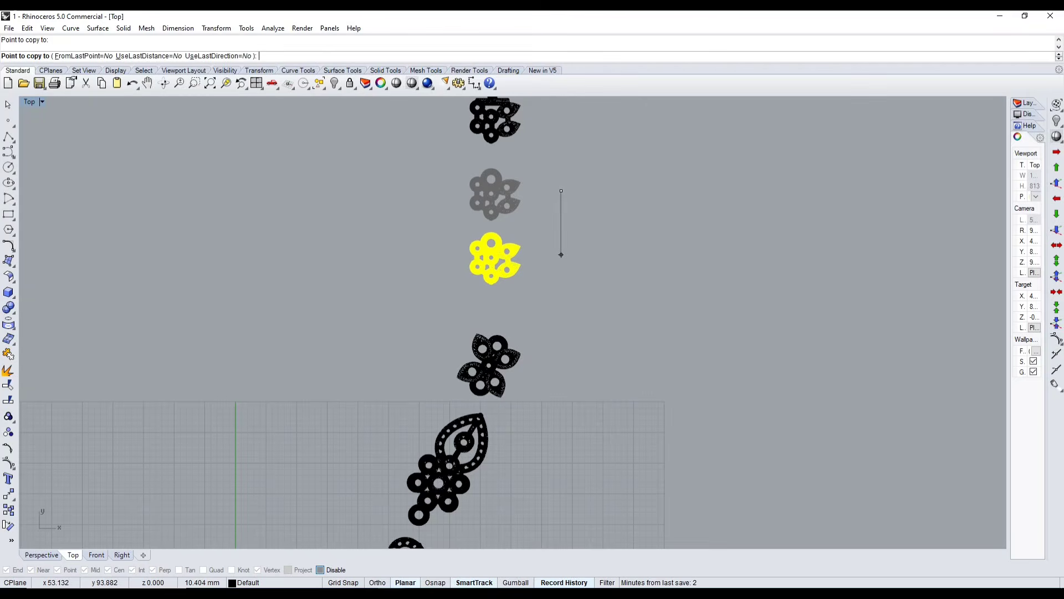
pyautogui.click(561, 312)
pyautogui.press('Return')
pyautogui.scroll(-2, 506, 216)
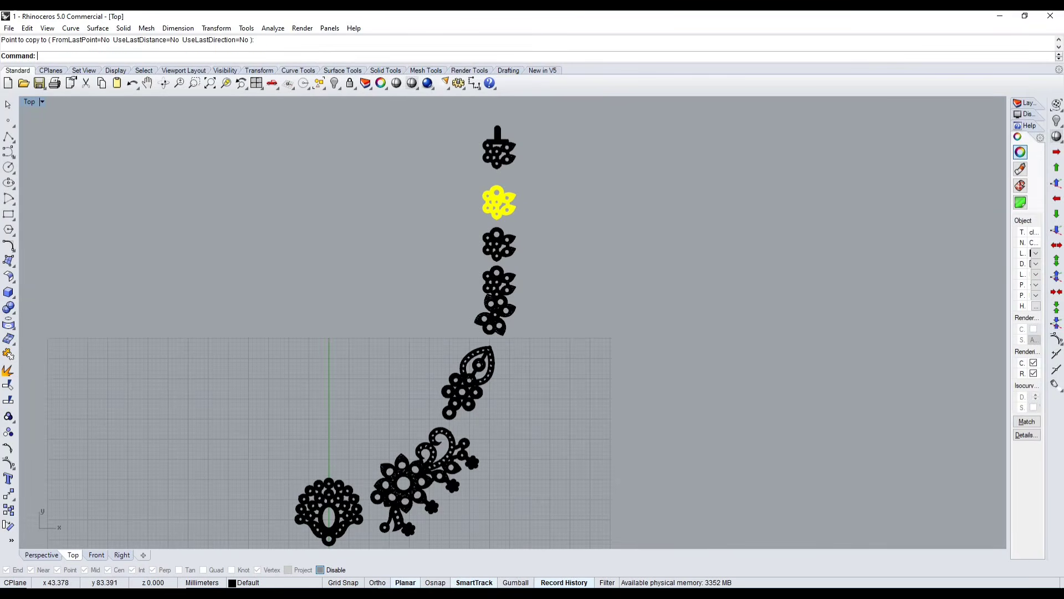
pyautogui.hotkey('ctrl', 'z')
pyautogui.press('Escape')
# Copy the small flower link below the hooked end piece once, about 11 mm straight down the strand
pyautogui.moveTo(522, 194); pyautogui.dragTo(464, 242)
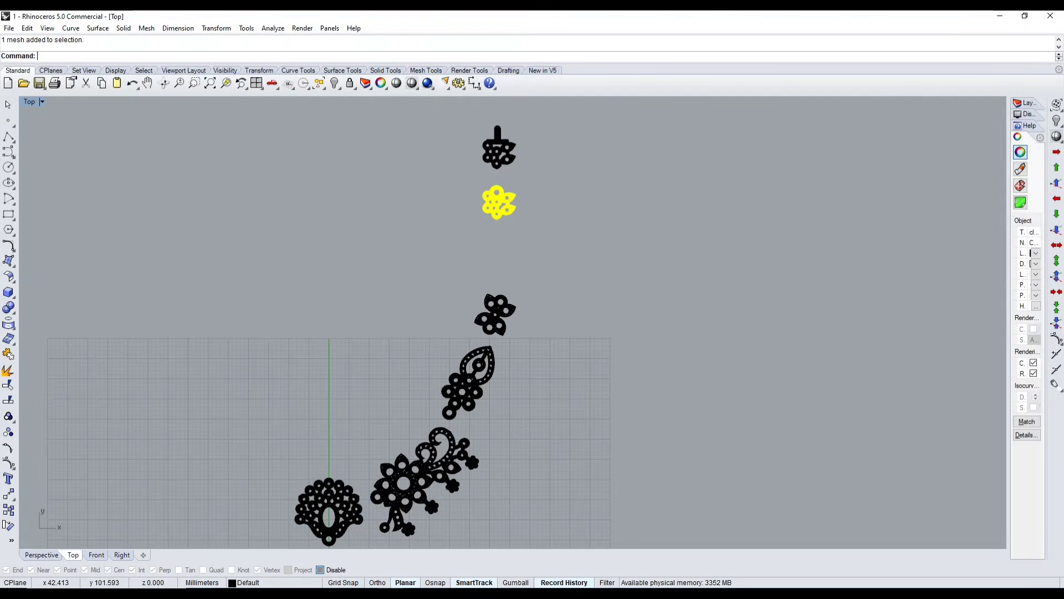
pyautogui.press('Return')
pyautogui.click(557, 179)
pyautogui.click(557, 223)
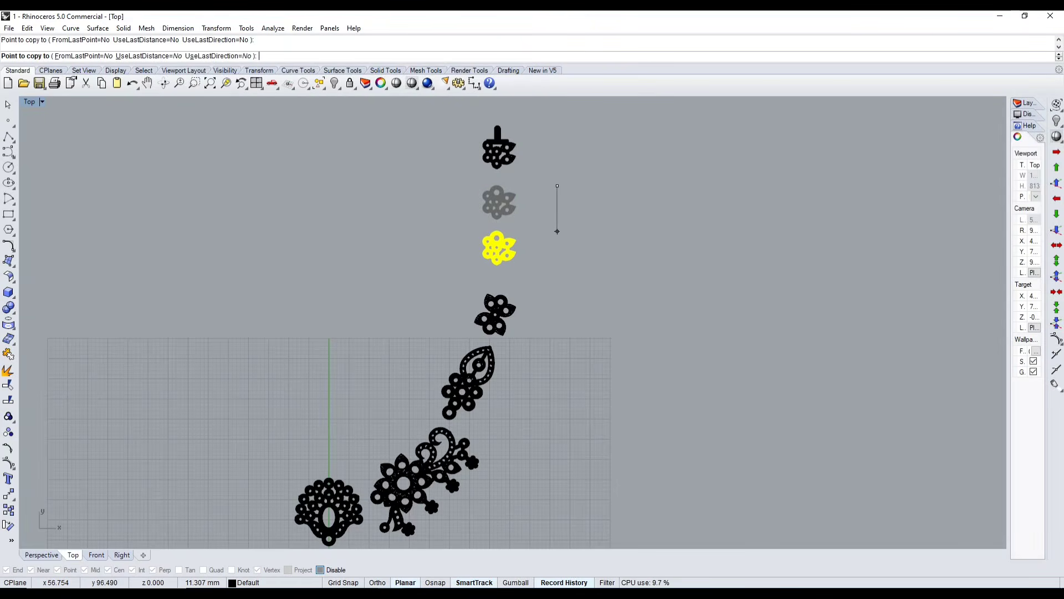
pyautogui.press('Escape')
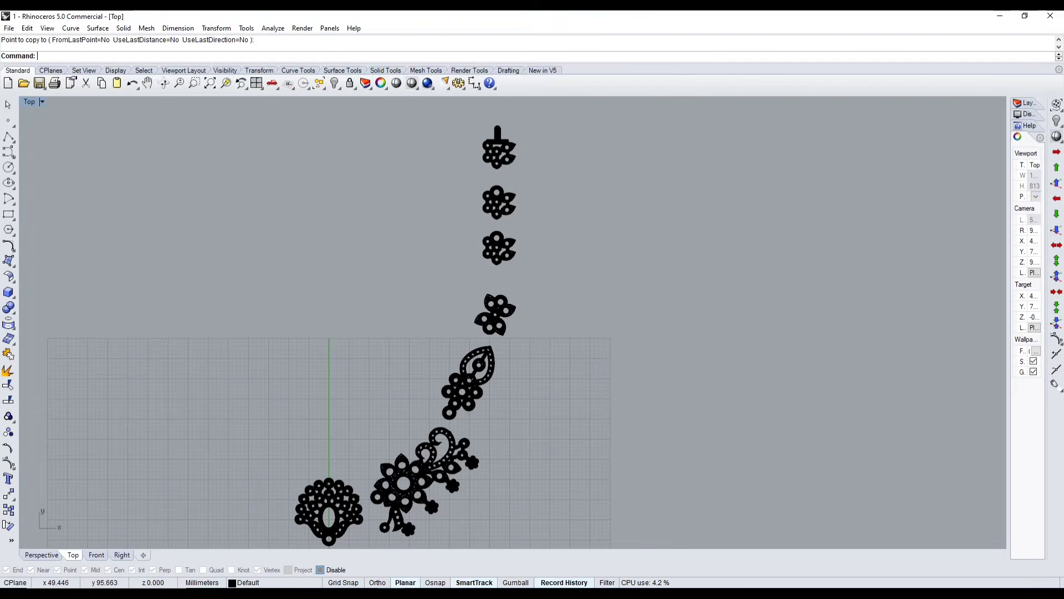
# Mirror all side-strand meshes above the pendants across the Y axis, keeping the originals, to form the opposite strand
pyautogui.scroll(-3, 636, 251)
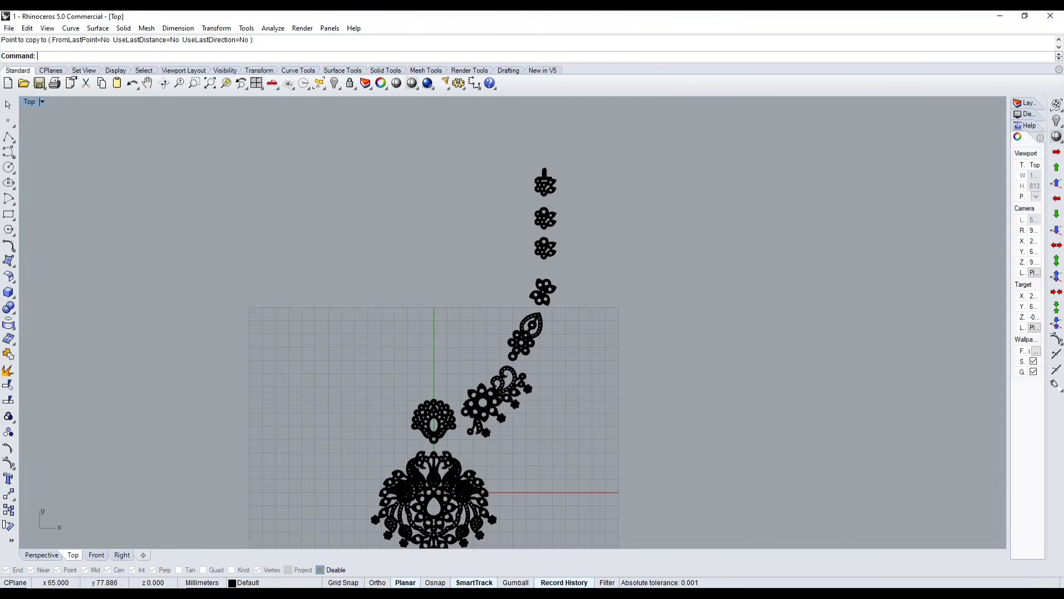
pyautogui.moveTo(482, 135); pyautogui.dragTo(482, 135)
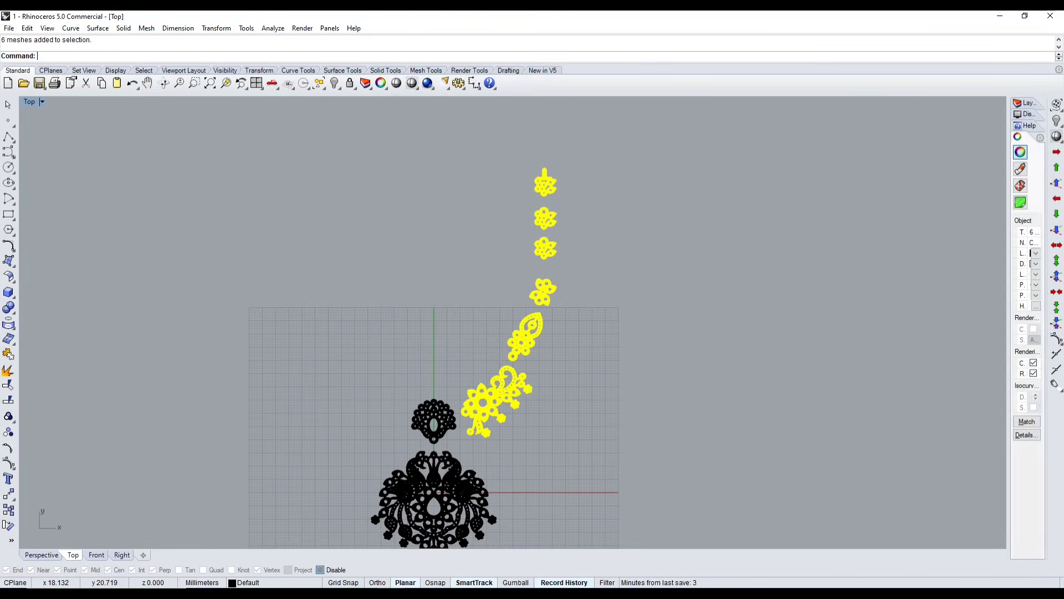
pyautogui.moveTo(622, 149); pyautogui.dragTo(499, 418)
pyautogui.write('mirror')
pyautogui.press('Return')
pyautogui.write('y')
pyautogui.press('Return')
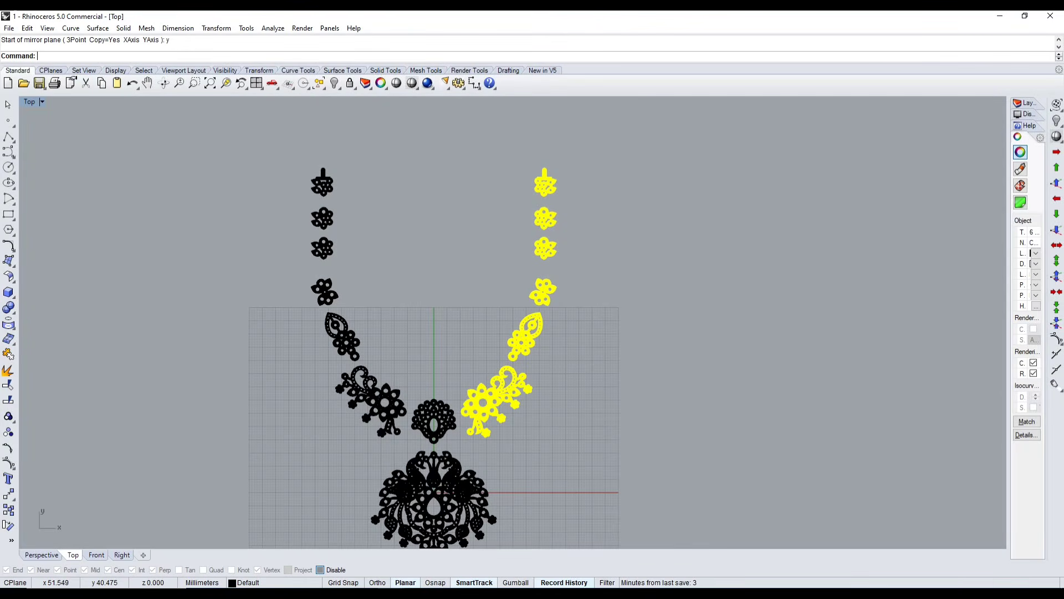
# Show the complete two-sided necklace in a maximized Perspective view
pyautogui.scroll(-2, 572, 385)
pyautogui.hotkey('ctrl', 'F4')
pyautogui.press('Escape')
pyautogui.moveTo(606, 440); pyautogui.dragTo(574, 432, button='right')
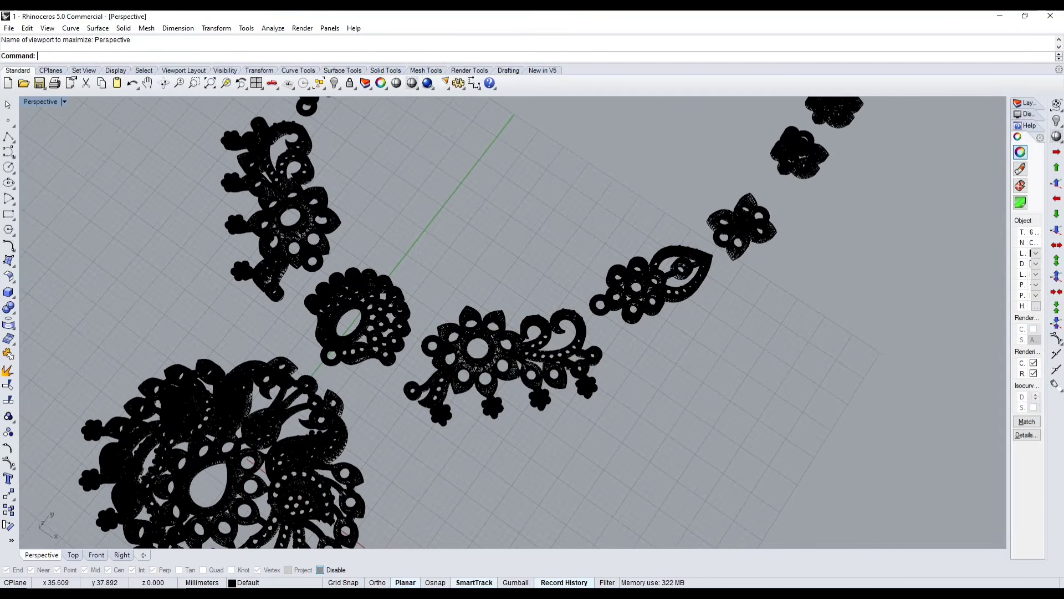
pyautogui.scroll(-10, 576, 413)
# Export all necklace meshes to the Desktop as a binary STL, replacing the existing 1.stl
pyautogui.hotkey('ctrl', 'a')
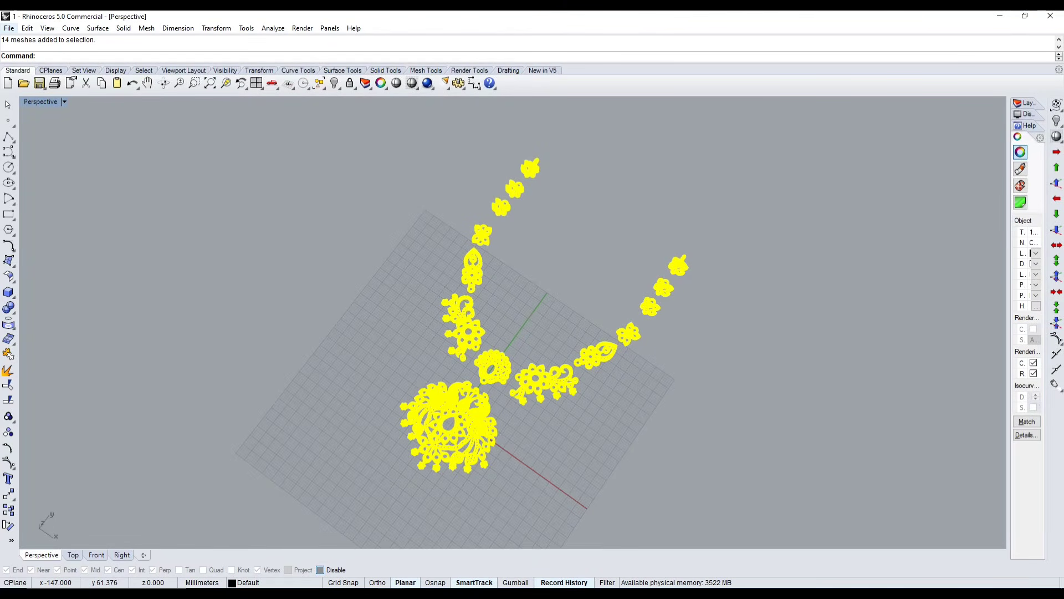
pyautogui.click(9, 28)
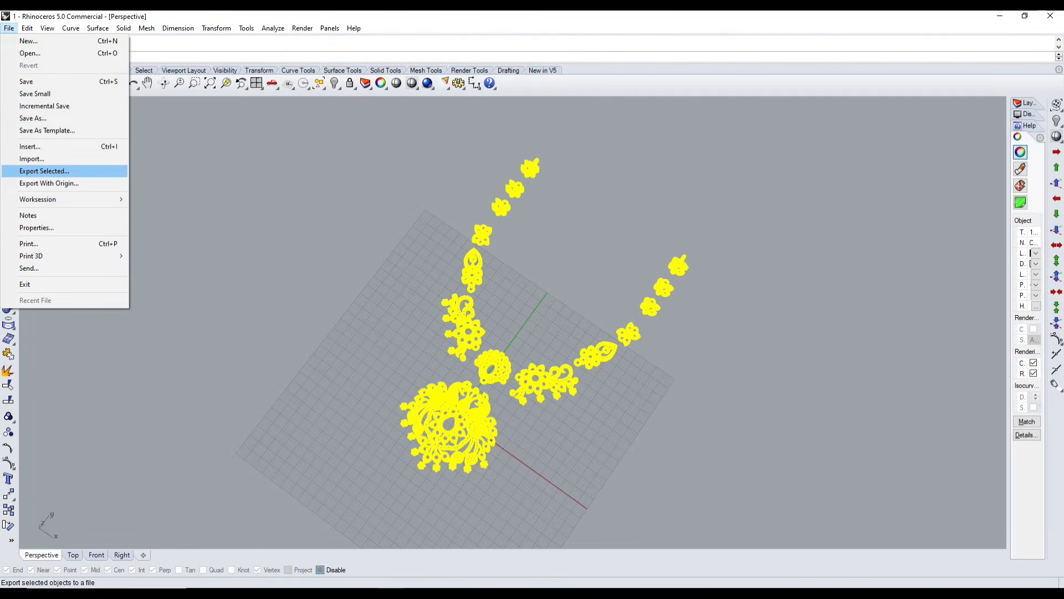
pyautogui.click(45, 171)
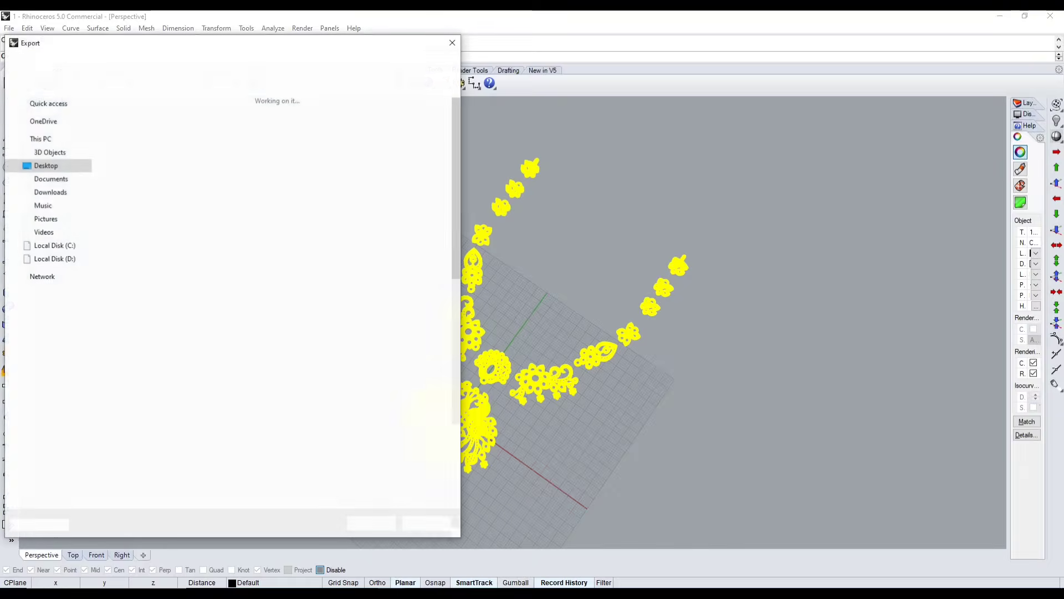
pyautogui.click(176, 460)
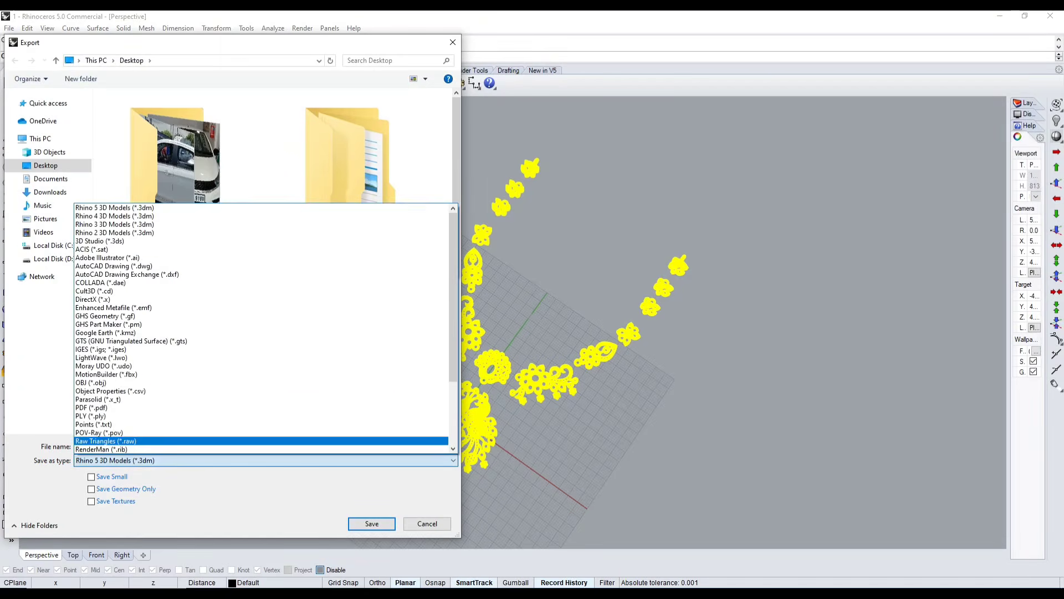
pyautogui.scroll(-2, 176, 388)
pyautogui.click(118, 424)
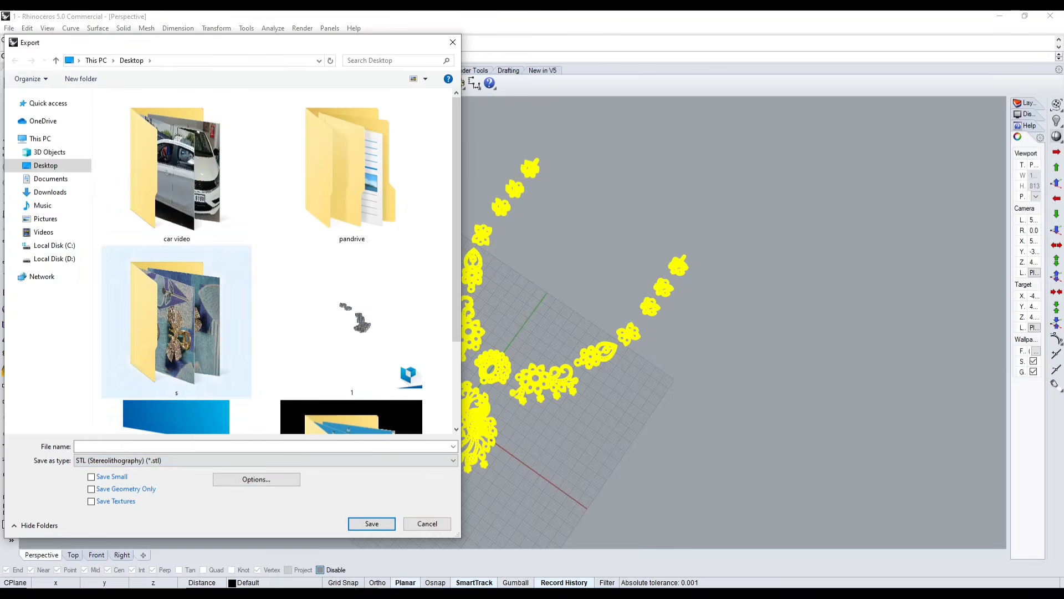
pyautogui.scroll(-2, 359, 327)
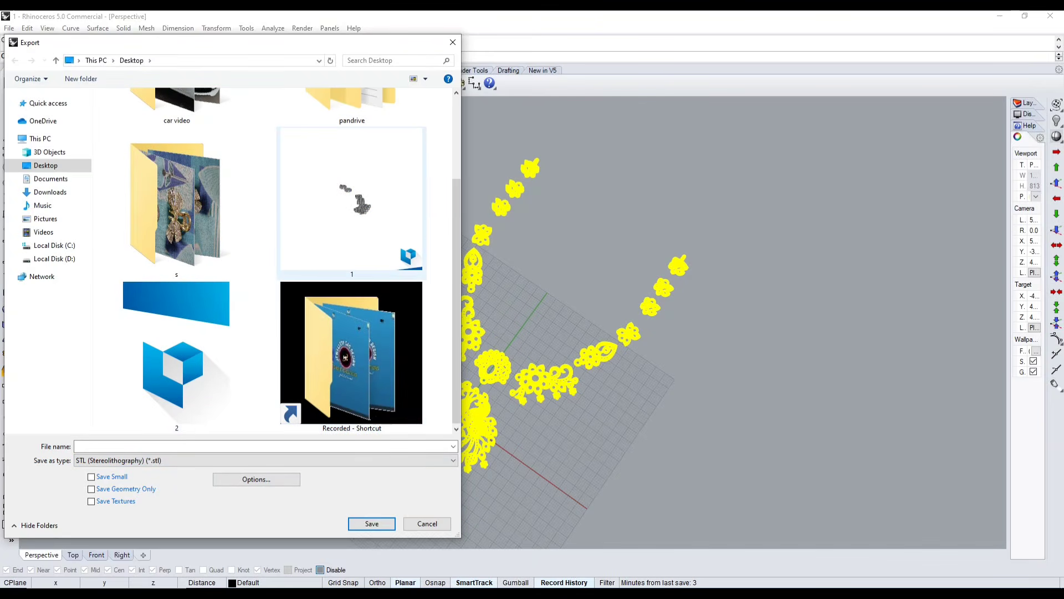
pyautogui.click(351, 205)
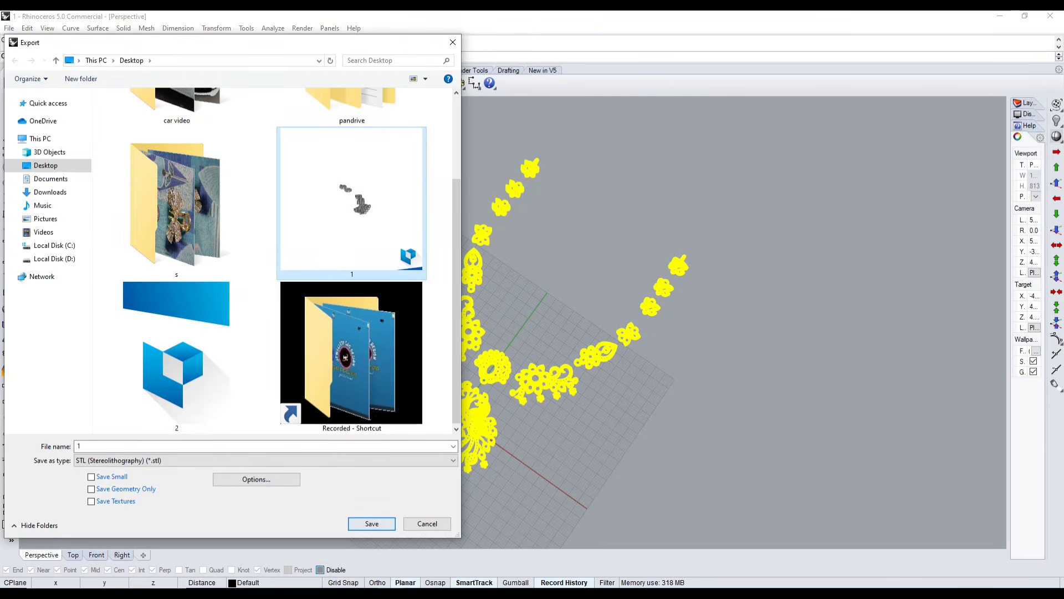
pyautogui.click(371, 523)
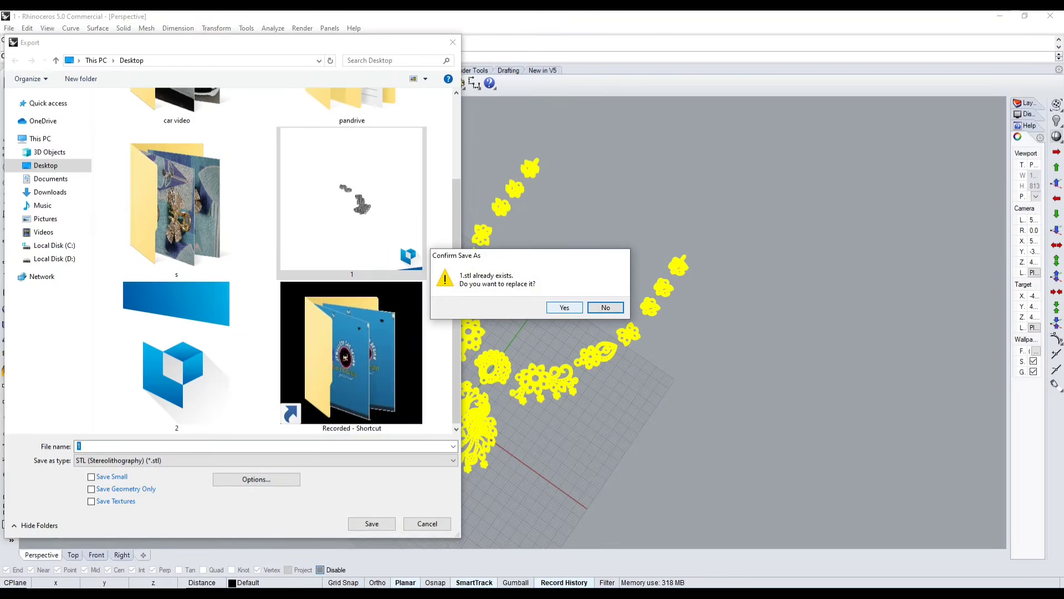
pyautogui.click(564, 307)
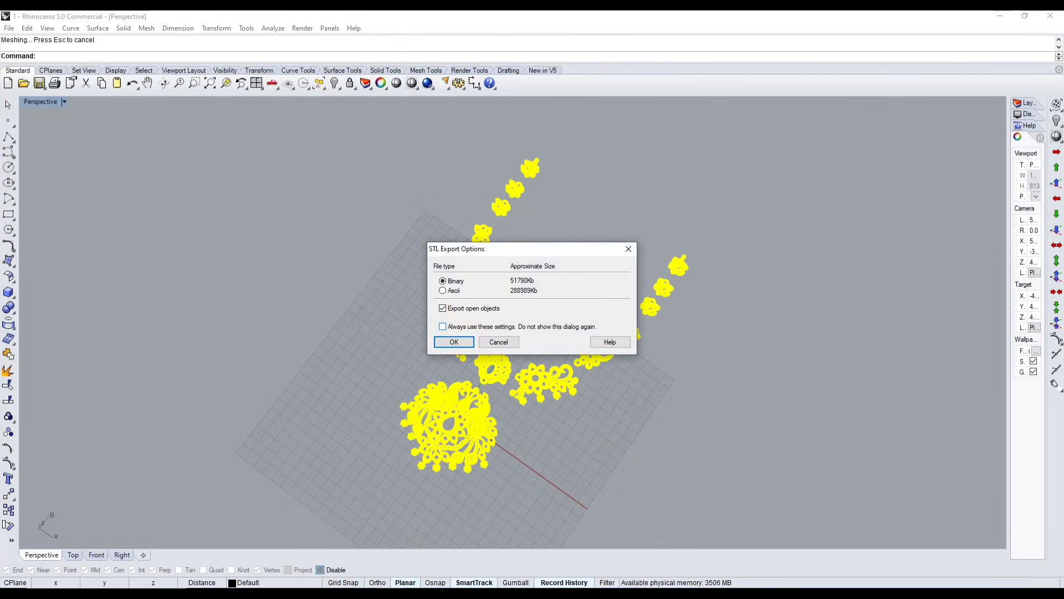
pyautogui.click(453, 341)
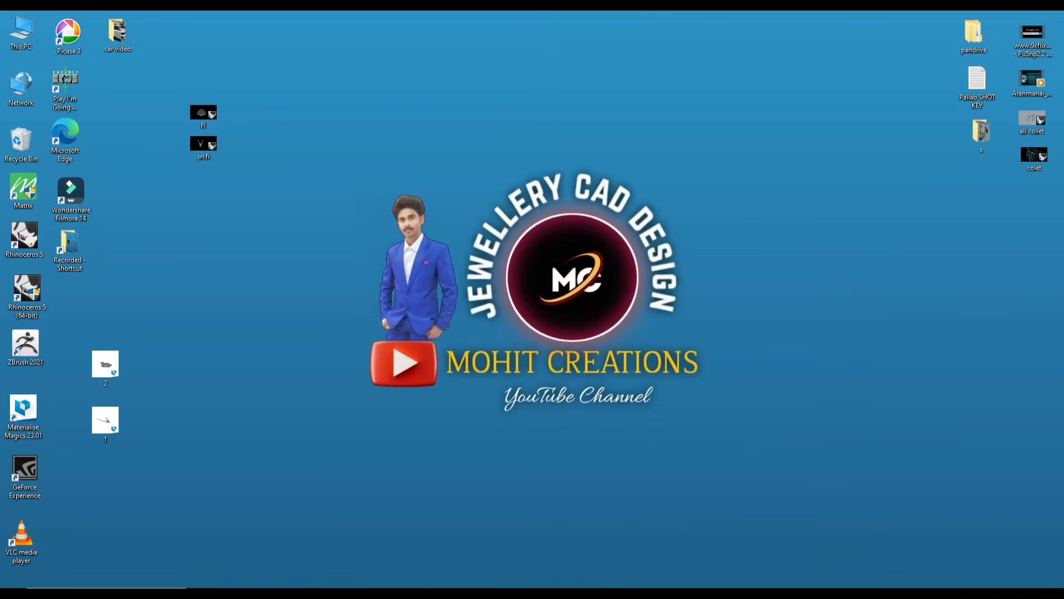
# Open 1.stl from the Desktop in Magics and reduce its triangles with 0.010 mm tolerance, 5.00° maximum angle and 2 iterations
pyautogui.click(105, 424)
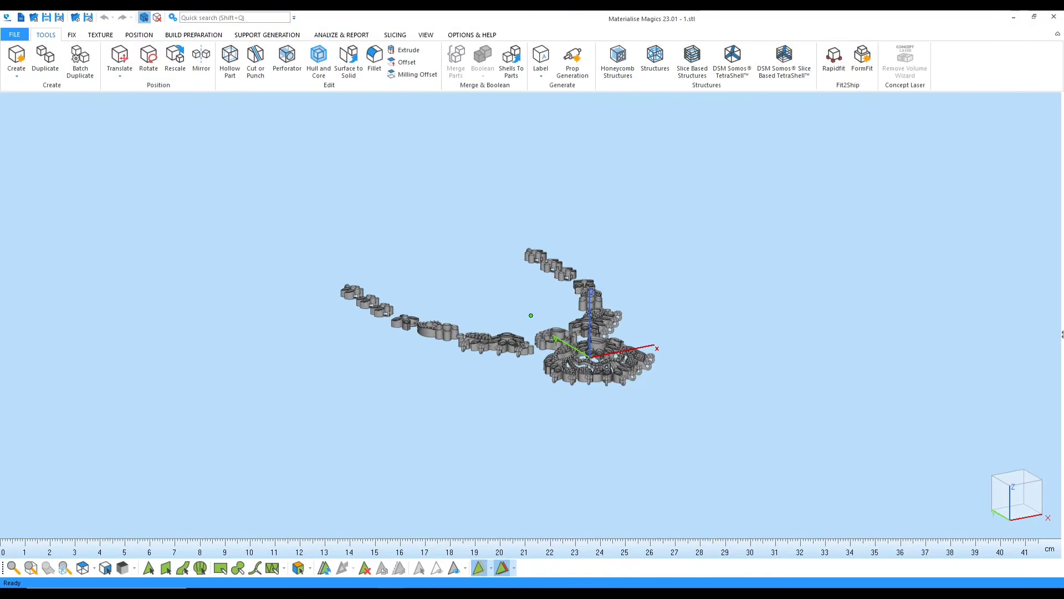
pyautogui.moveTo(531, 260); pyautogui.dragTo(523, 387, button='right')
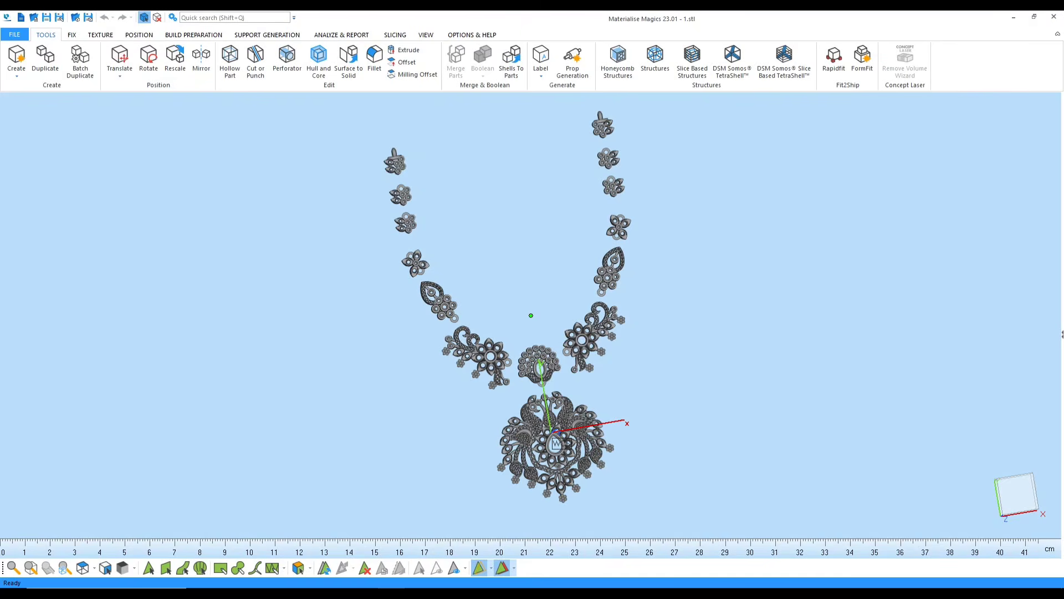
pyautogui.moveTo(531, 315); pyautogui.dragTo(514, 329, button='middle')
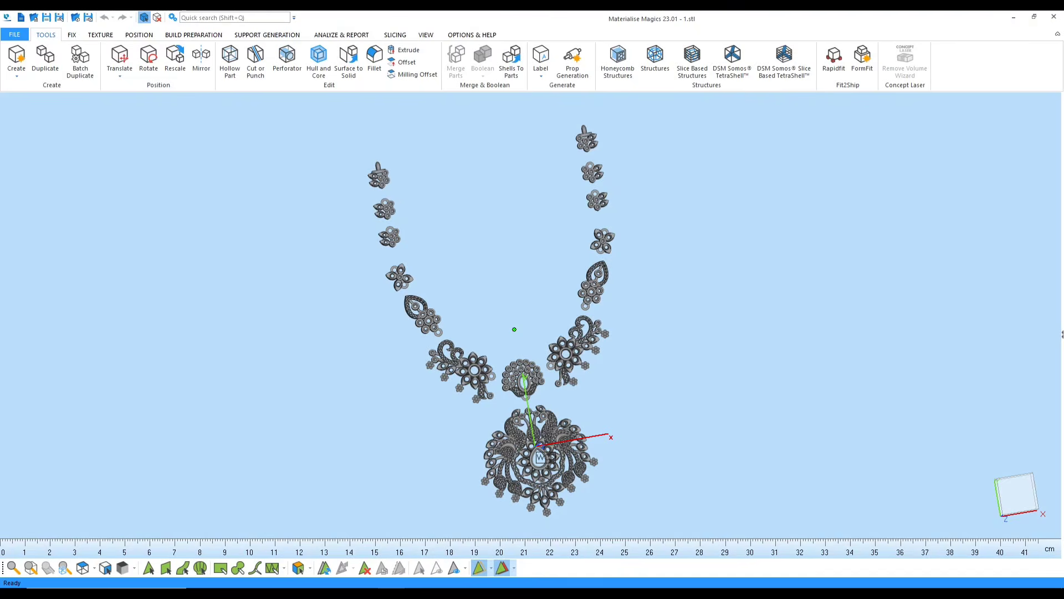
pyautogui.hotkey('ctrl', 'r')
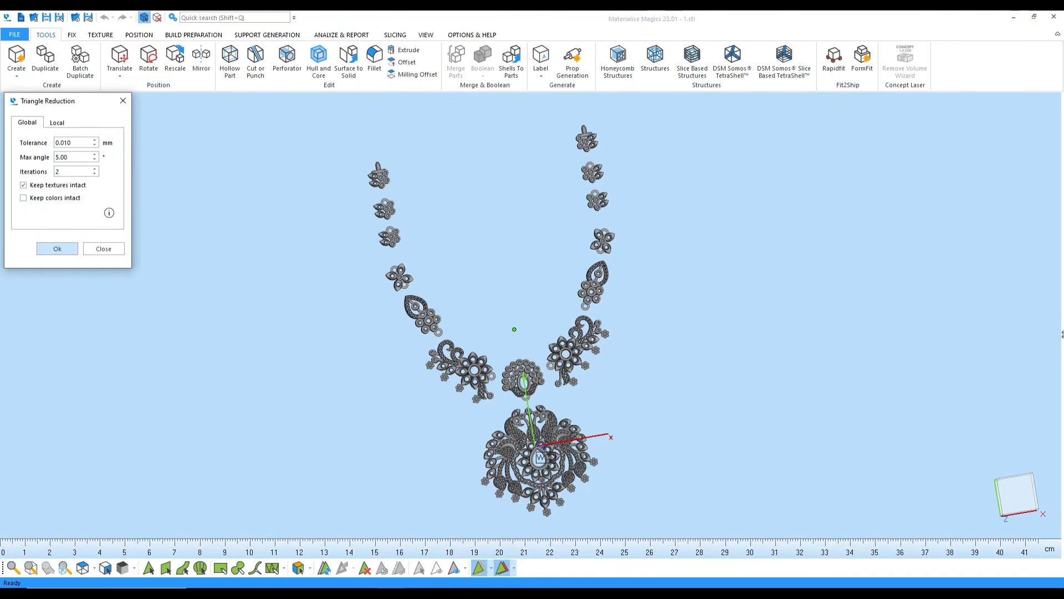
pyautogui.press('Return')
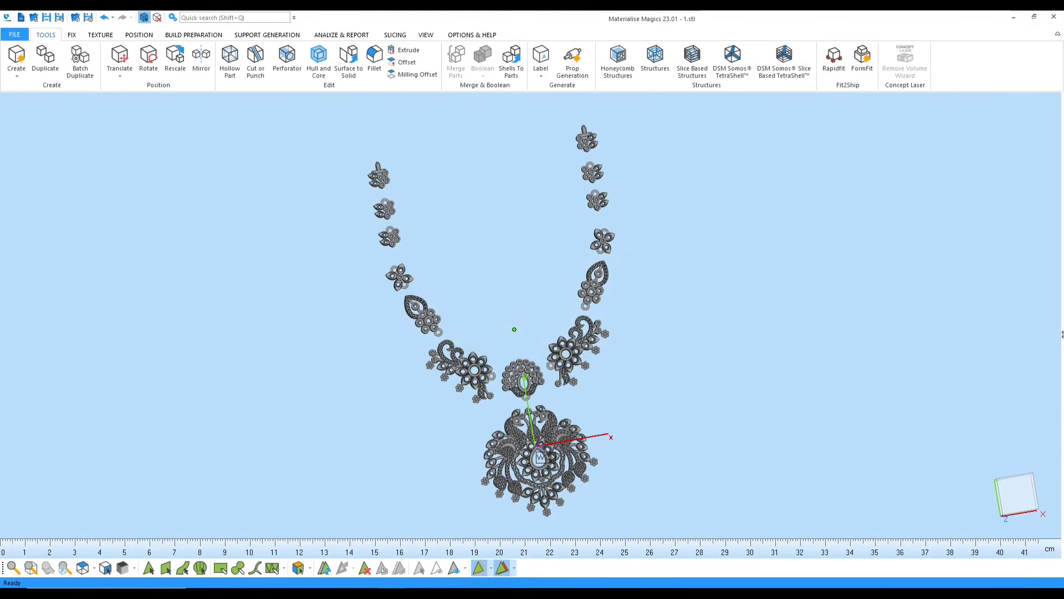
# Run the Fix Wizard diagnostics on part 1 and examine the whole necklace from the front
pyautogui.hotkey('ctrl', 'f')
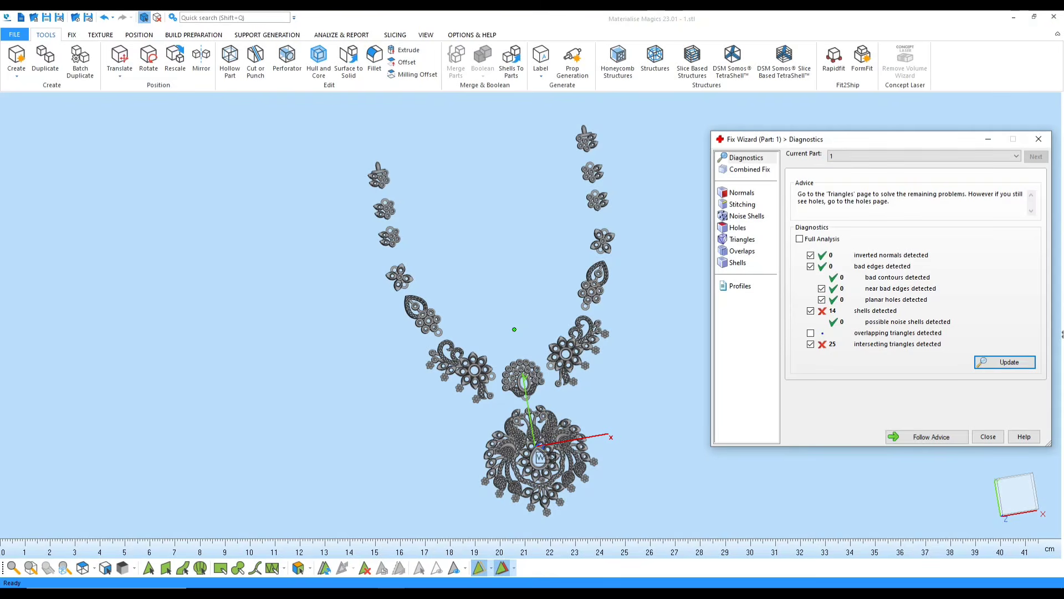
pyautogui.press('Escape')
pyautogui.scroll(3, 556, 224)
pyautogui.scroll(-4, 545, 278)
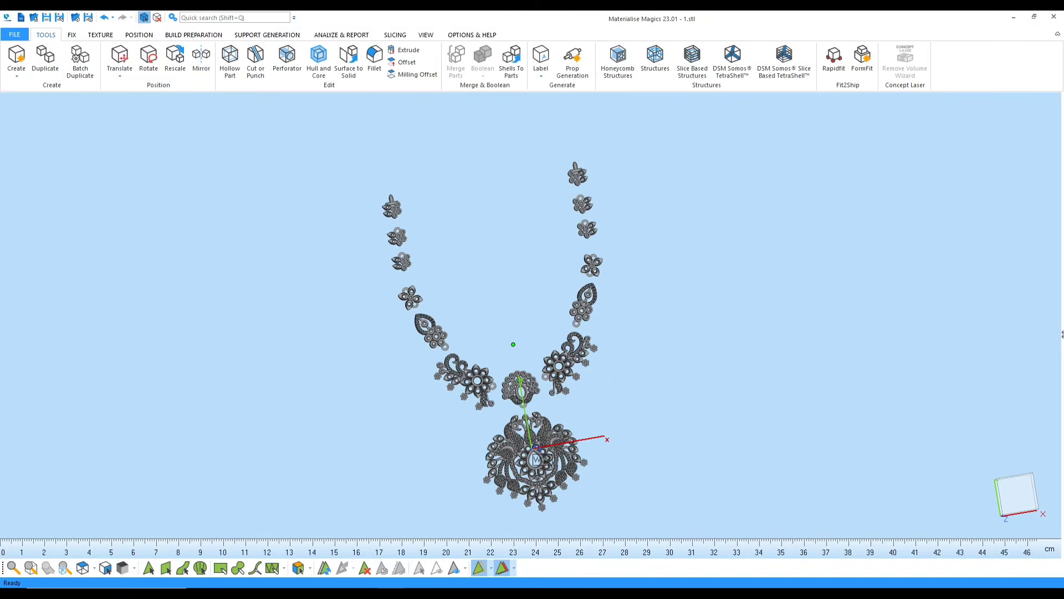
pyautogui.scroll(2, 537, 407)
pyautogui.moveTo(537, 407); pyautogui.dragTo(591, 374, button='right')
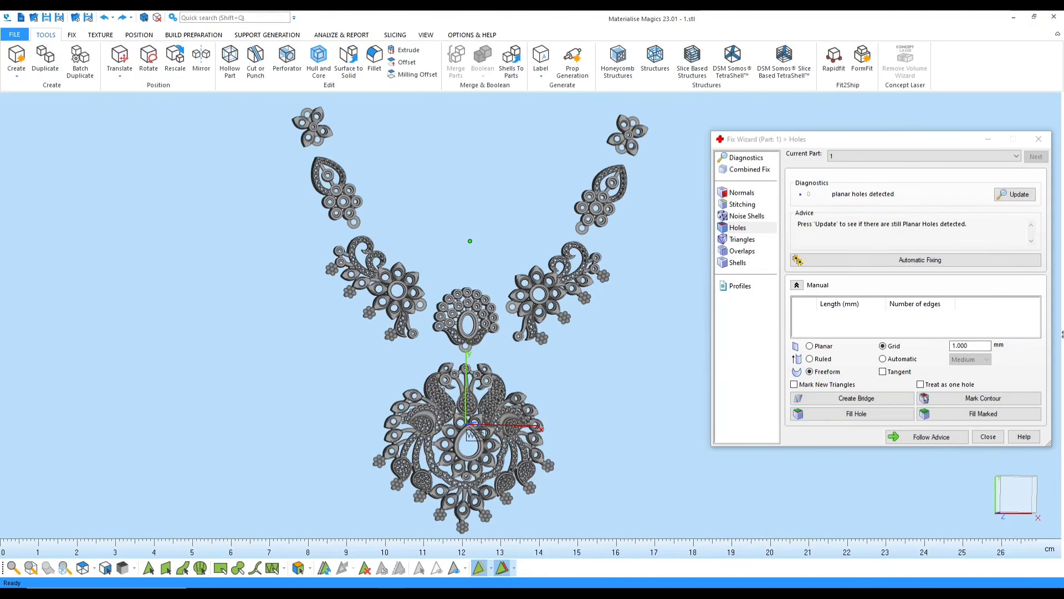
# Examine the peacock pendant, the fan-shaped connector and the adjoining flower pieces up close for surface quality
pyautogui.scroll(-5, 502, 349)
pyautogui.scroll(4, 501, 349)
pyautogui.moveTo(501, 349); pyautogui.dragTo(490, 310, button='right')
pyautogui.scroll(4, 503, 349)
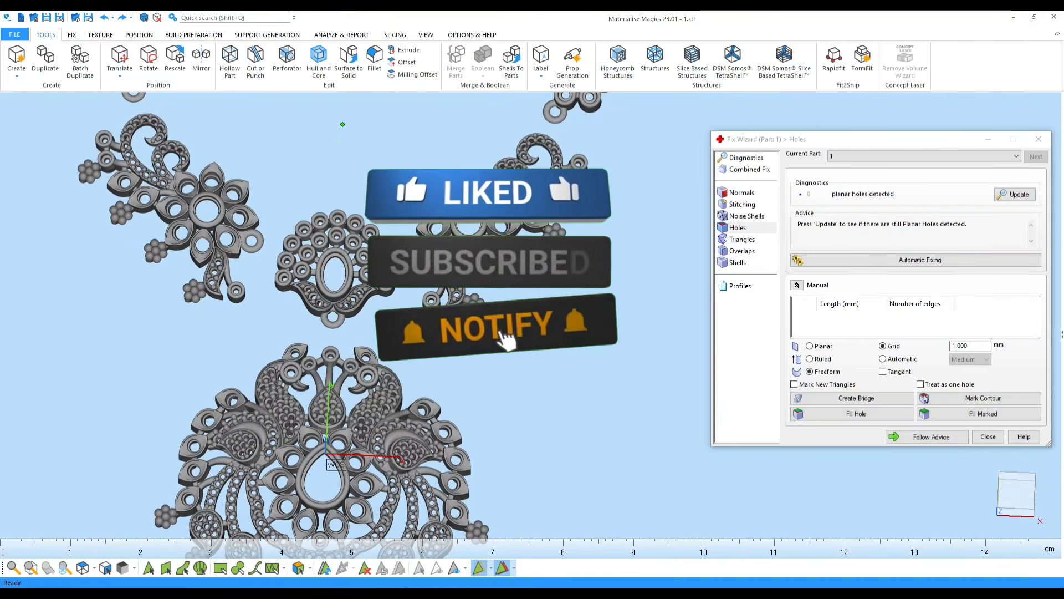
pyautogui.scroll(-3, 494, 310)
pyautogui.scroll(3, 502, 360)
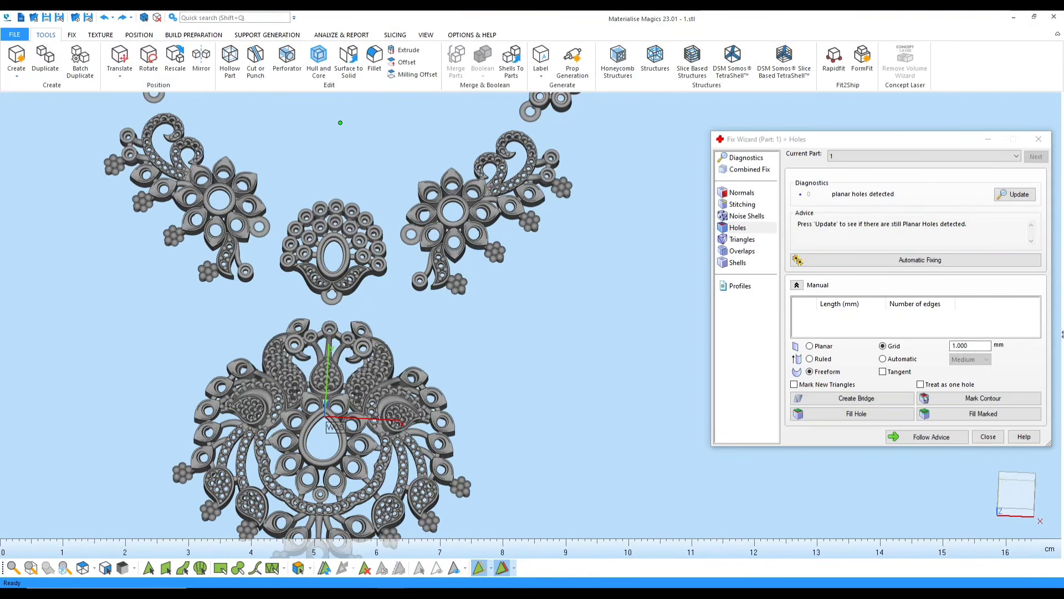